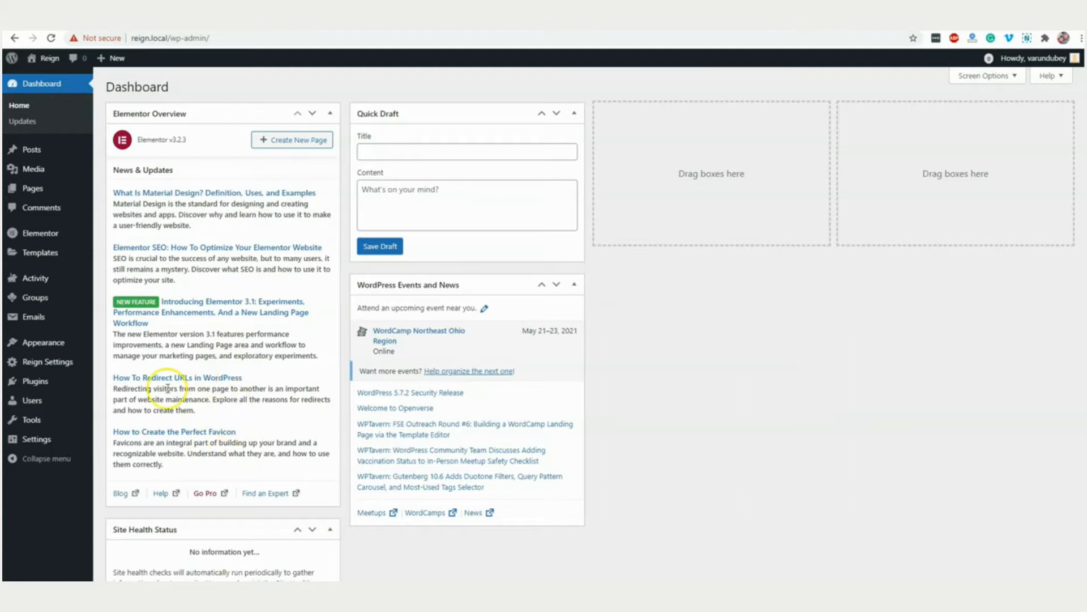
Review the site's installed themes and installed plugins in the WordPress admin
mouse_move(35, 378)
click(111, 345)
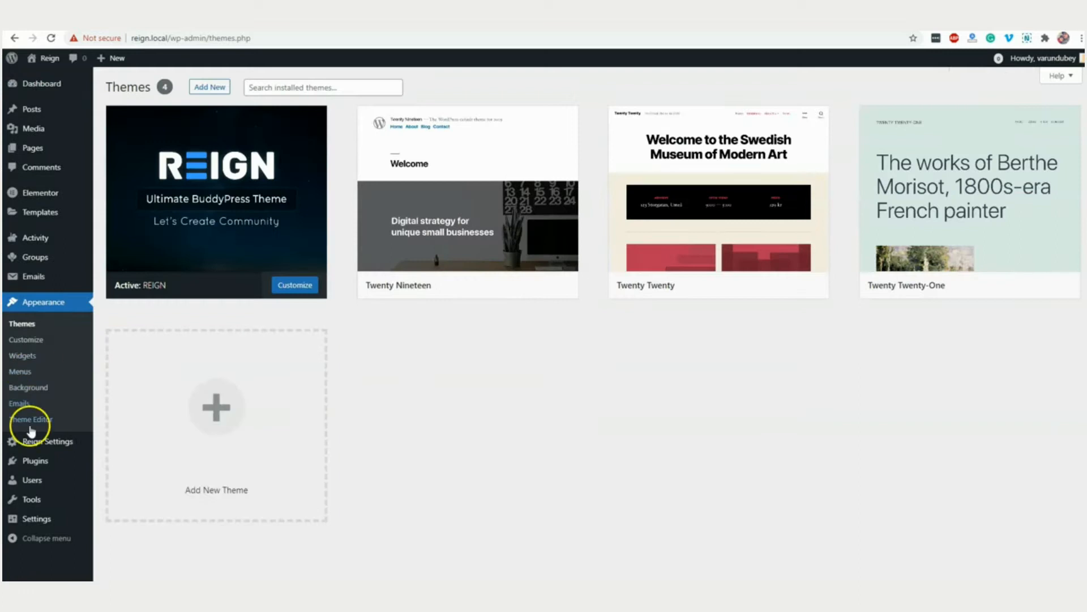
mouse_move(48, 463)
click(128, 463)
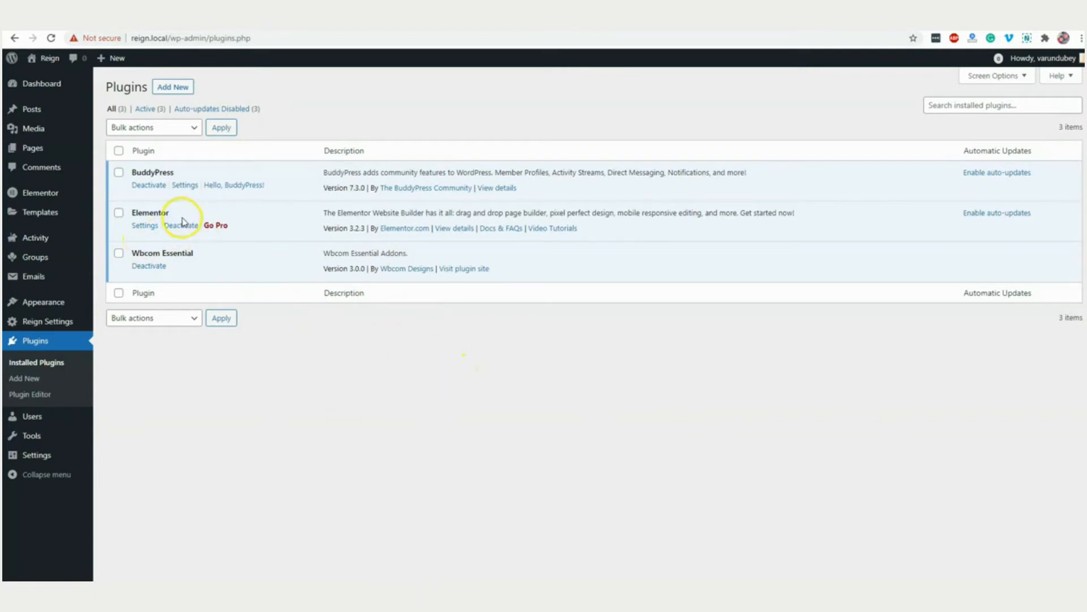
Open the menu editor and check which menus can be selected for editing
mouse_move(59, 310)
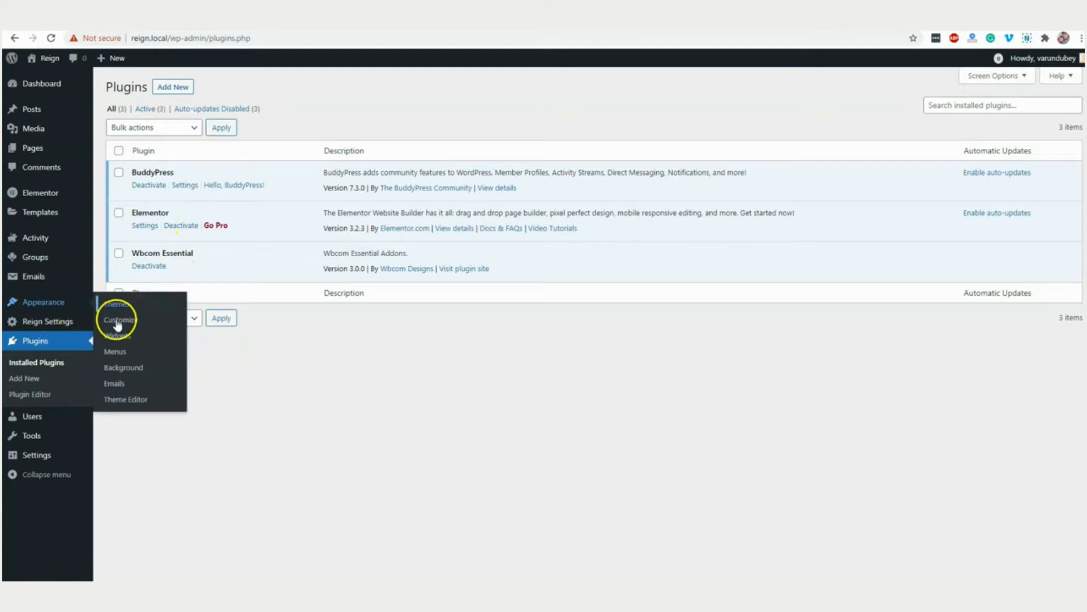
click(119, 352)
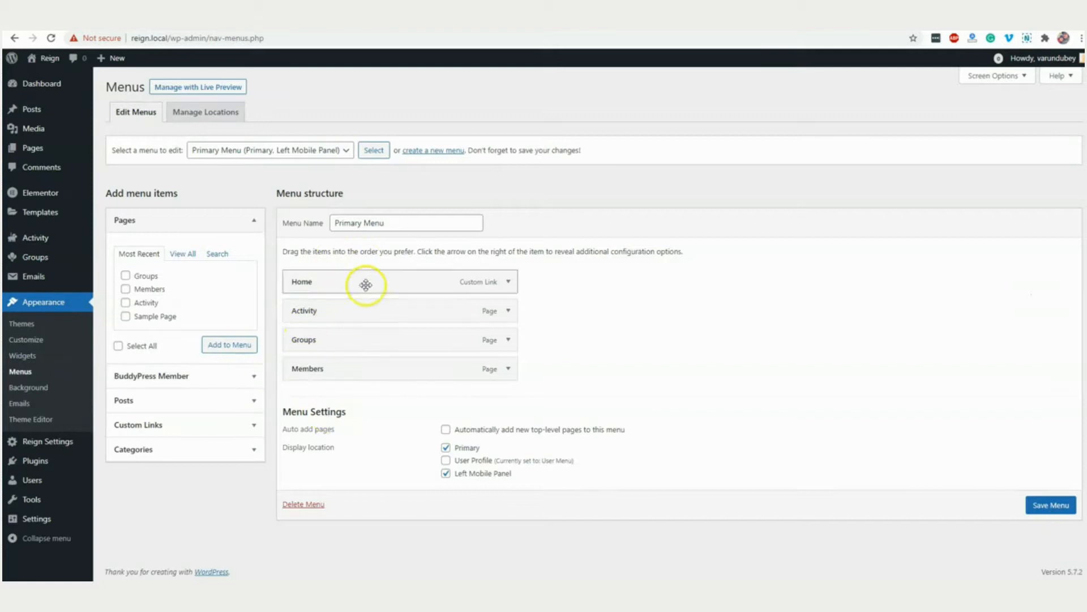
click(254, 150)
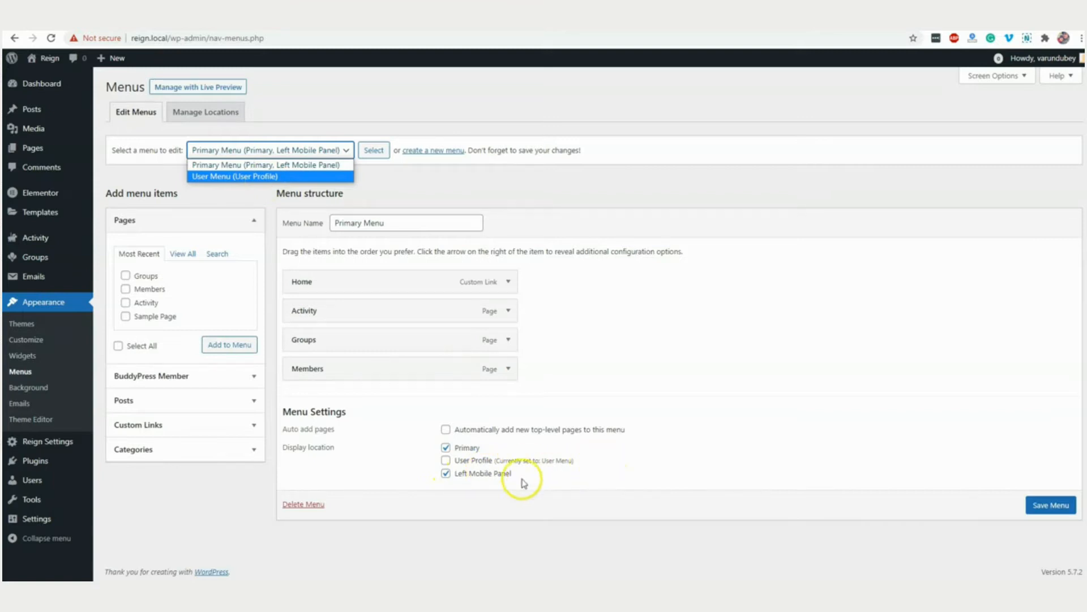
click(469, 508)
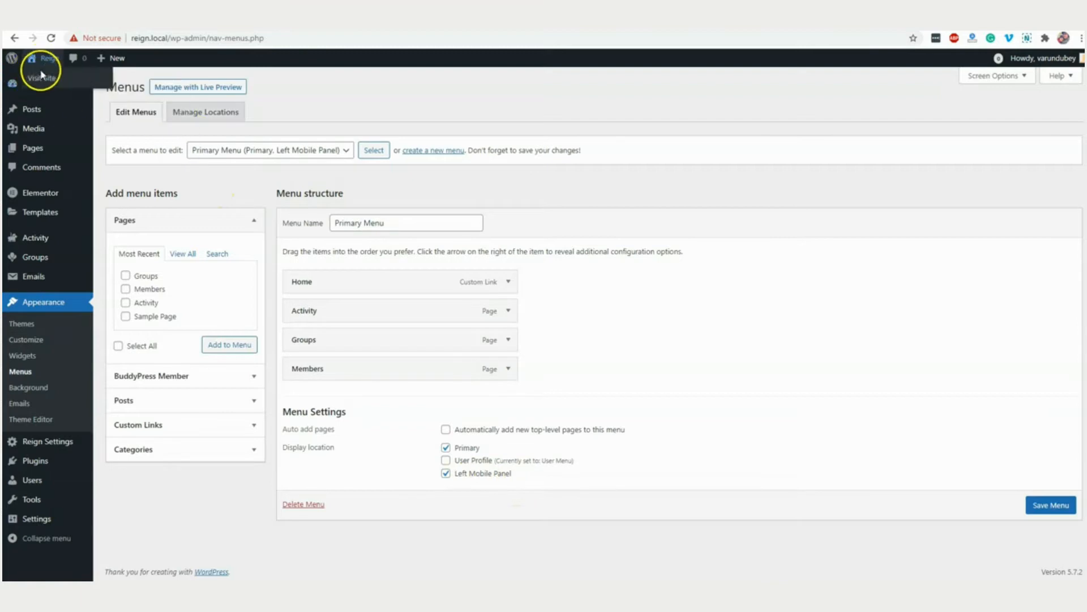
Enable the Dark Mode Toggle and Custom Dark Mode Colors in the theme's General customizer settings, publish, and switch the live site to dark mode
click(806, 20)
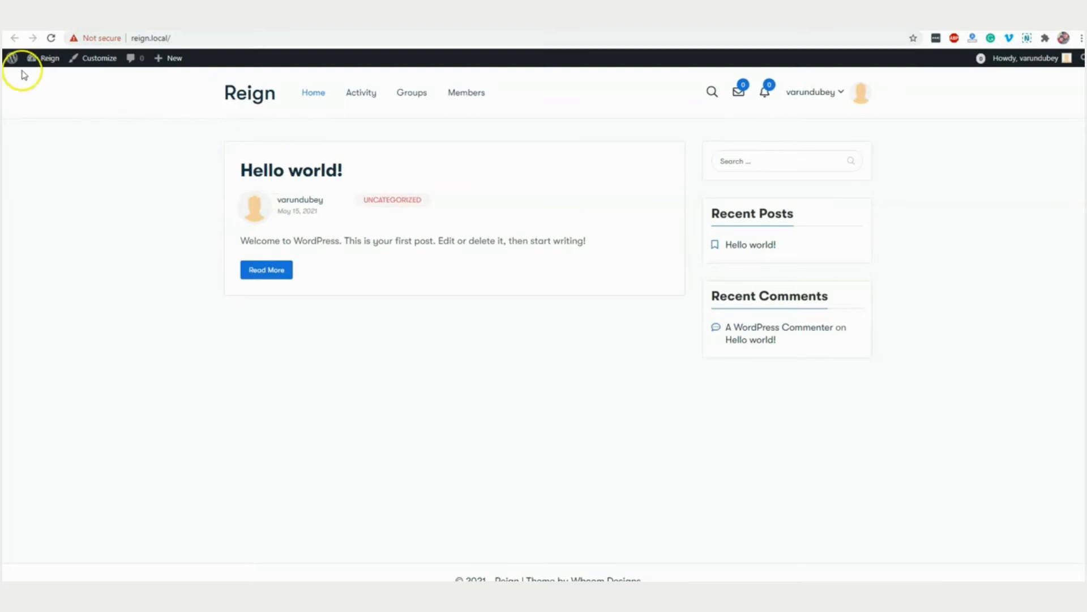
click(94, 59)
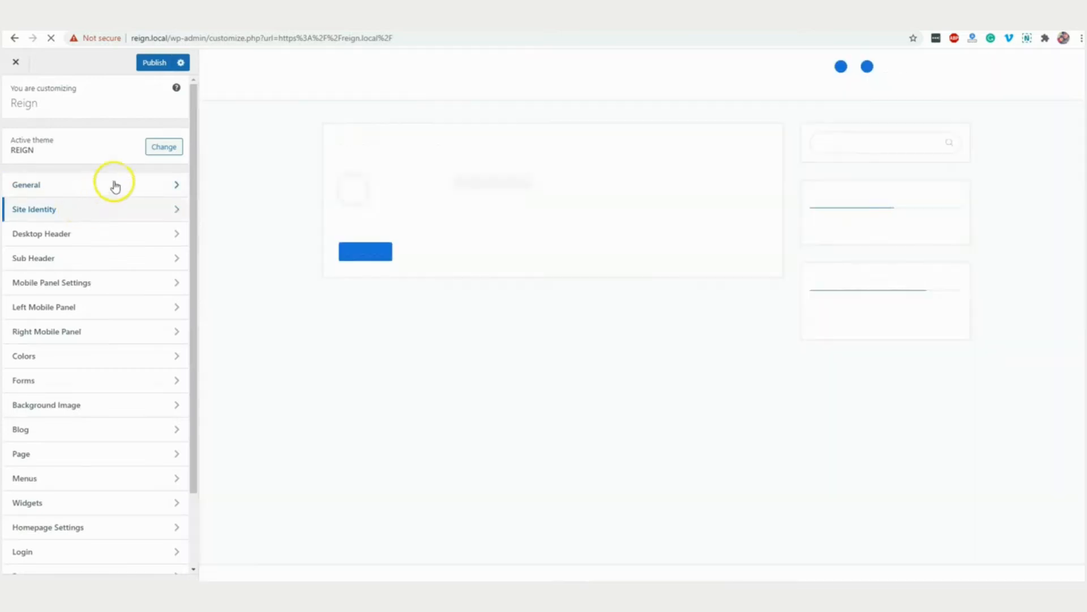
click(77, 186)
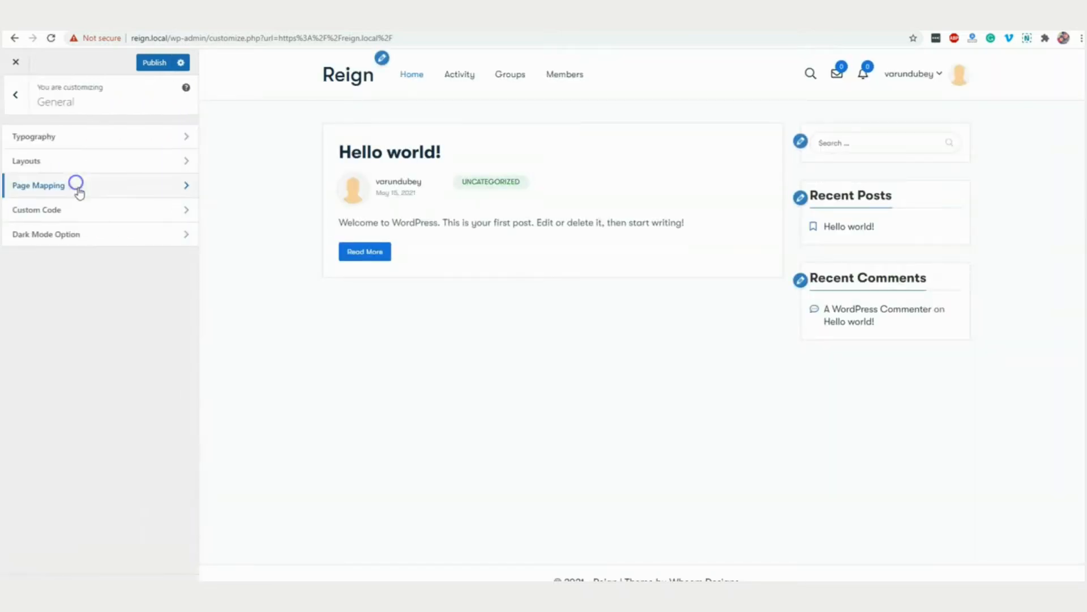
click(87, 243)
click(38, 177)
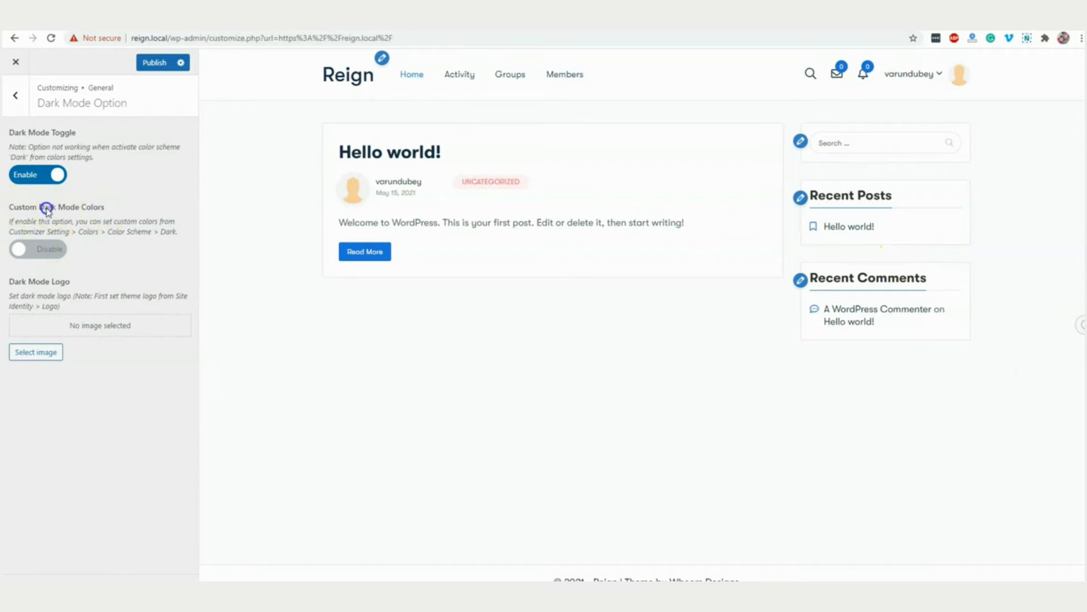
click(50, 250)
click(153, 63)
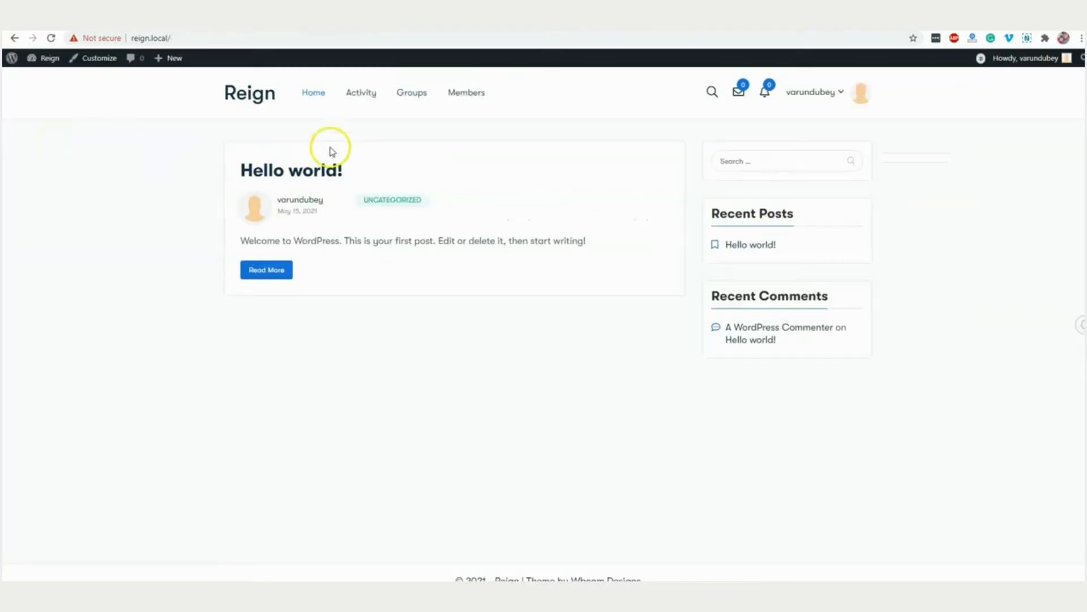
click(1076, 325)
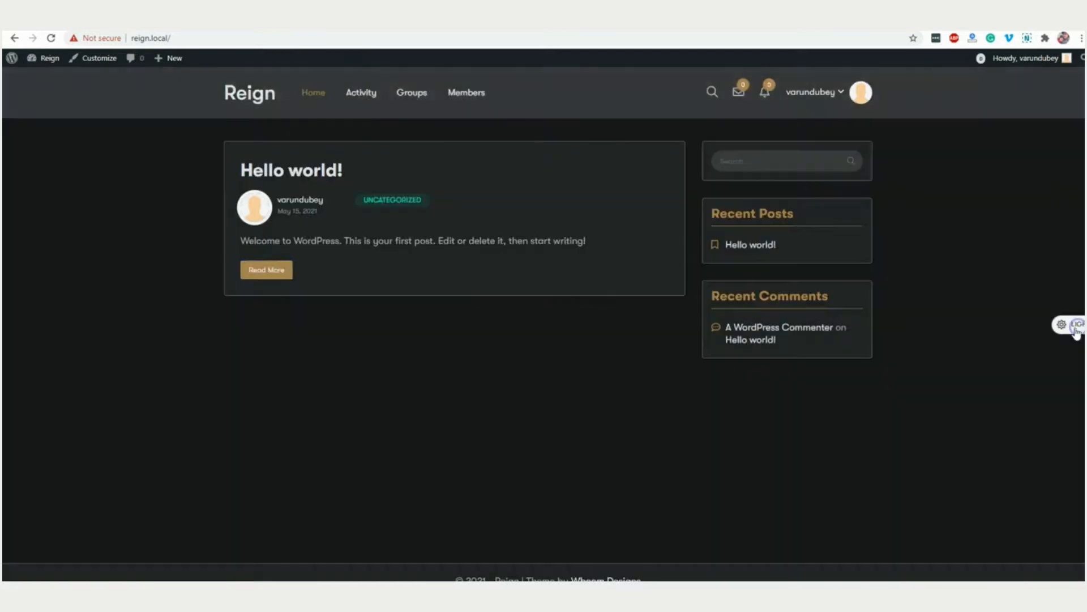
Post an update on the Activity page reading "Sorry, there was no activity found. Please try a different filter", copied from the page's notice
click(357, 102)
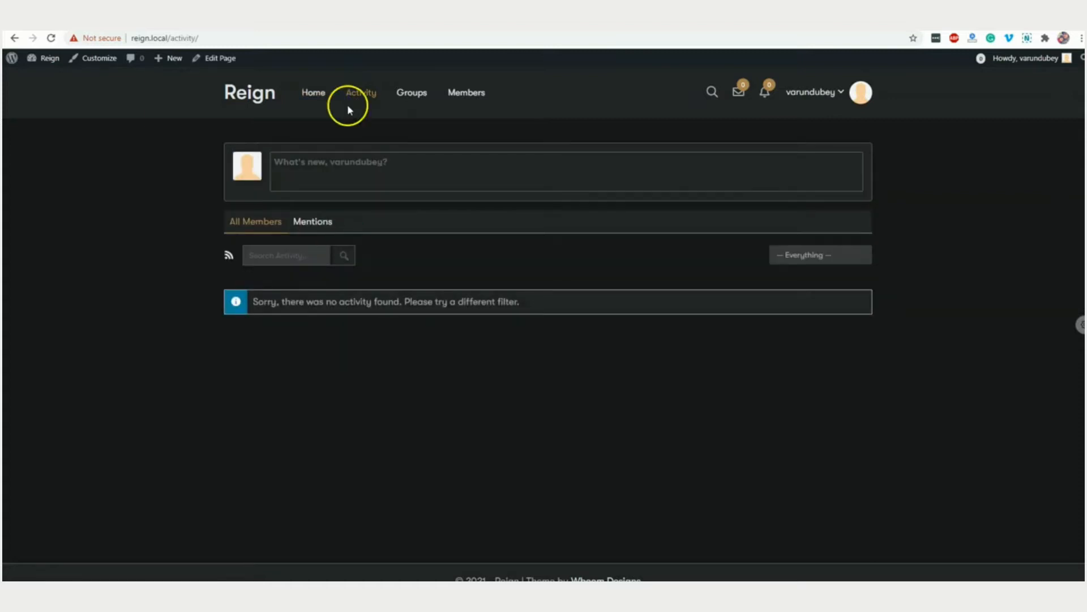
click(357, 170)
drag(517, 365, 254, 356)
key(ctrl+c)
click(255, 355)
click(519, 358)
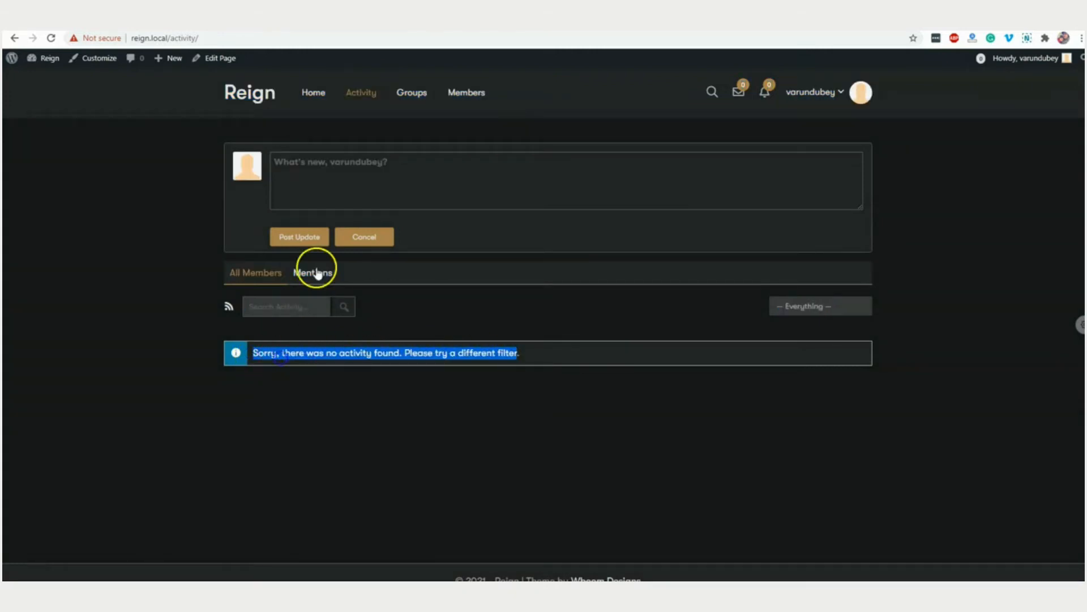
click(318, 187)
right_click(322, 189)
click(369, 279)
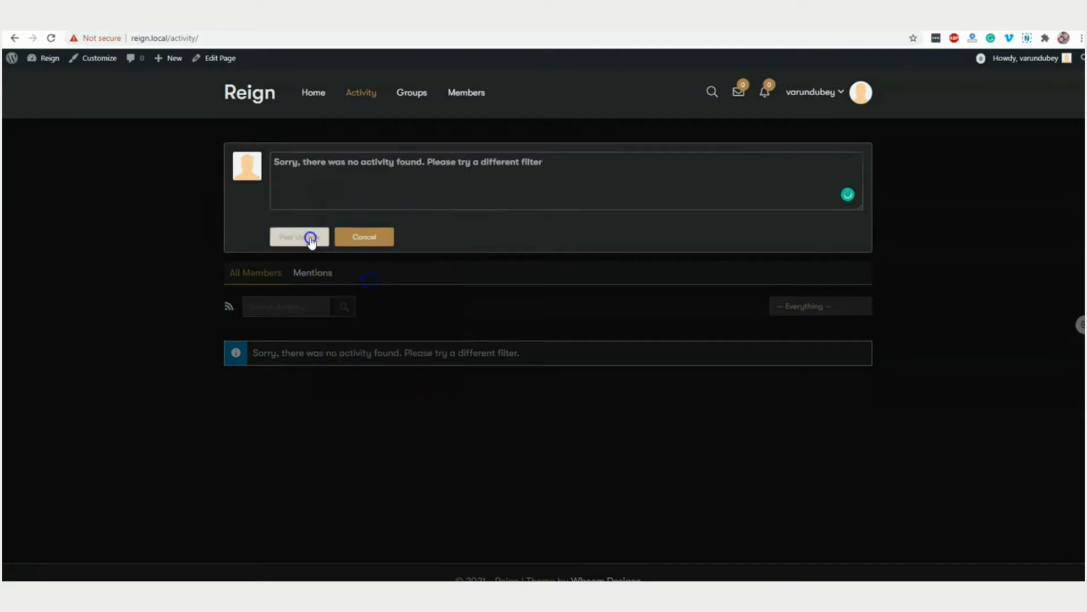
click(311, 237)
Create a new group named Content Marketing, using the same text as its description
click(340, 164)
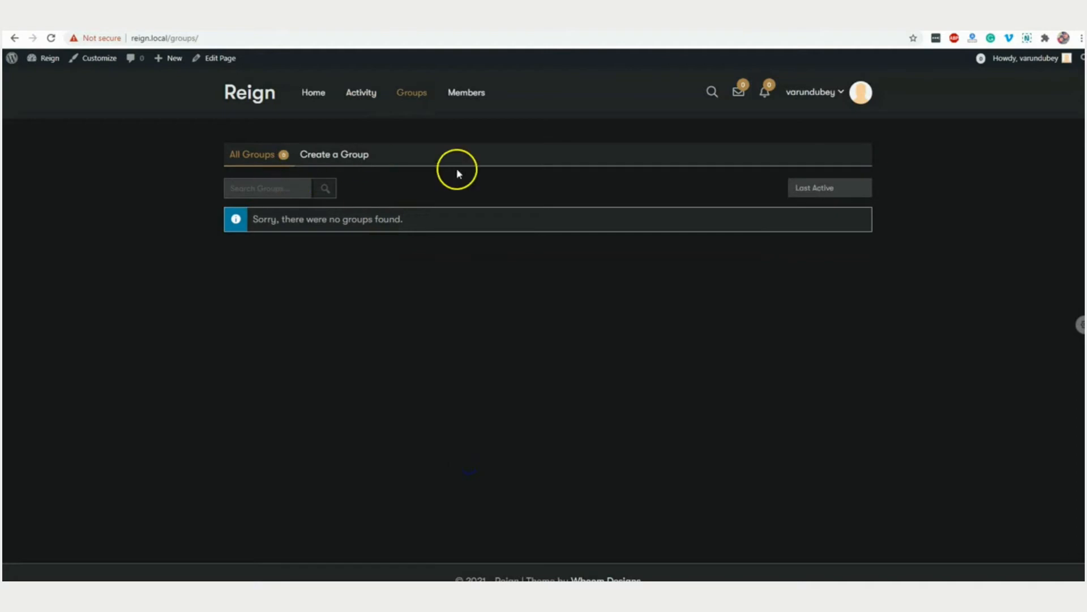
click(347, 164)
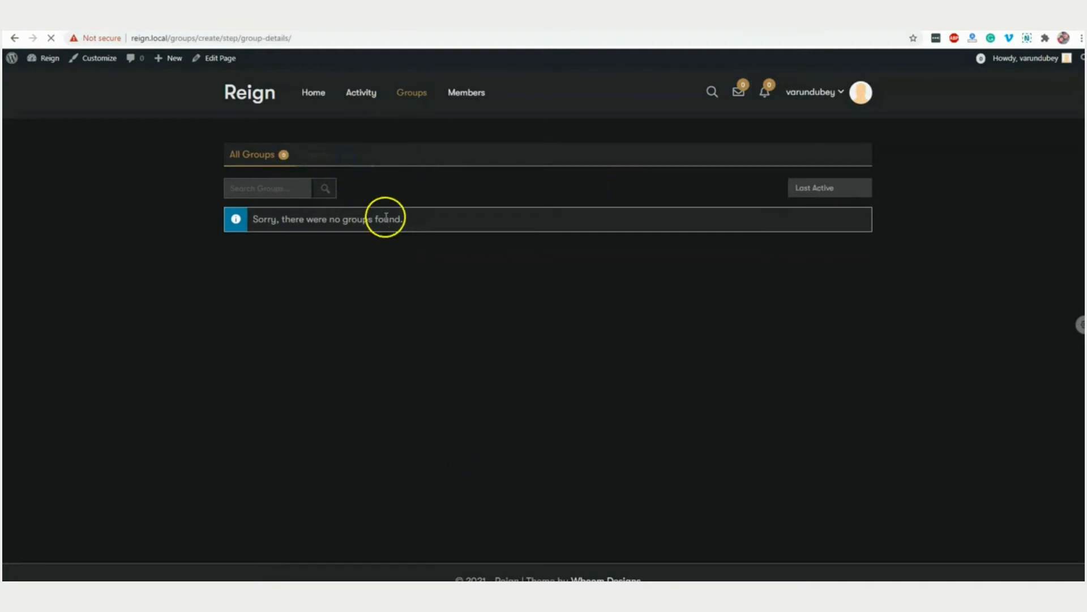
click(311, 314)
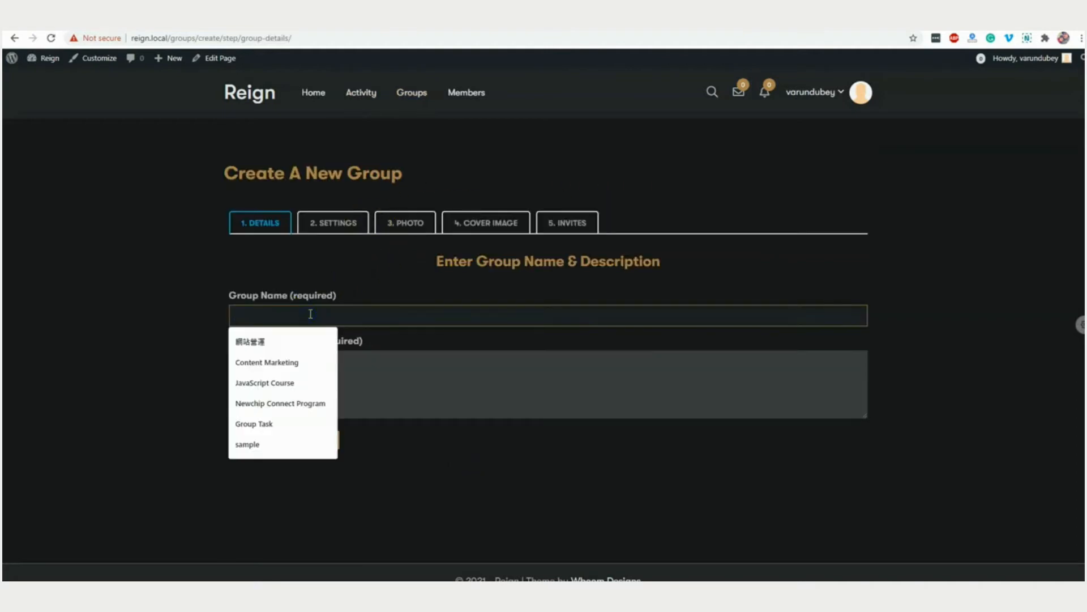
click(278, 362)
drag(320, 315, 209, 315)
key(ctrl+c)
click(303, 376)
key(ctrl+v)
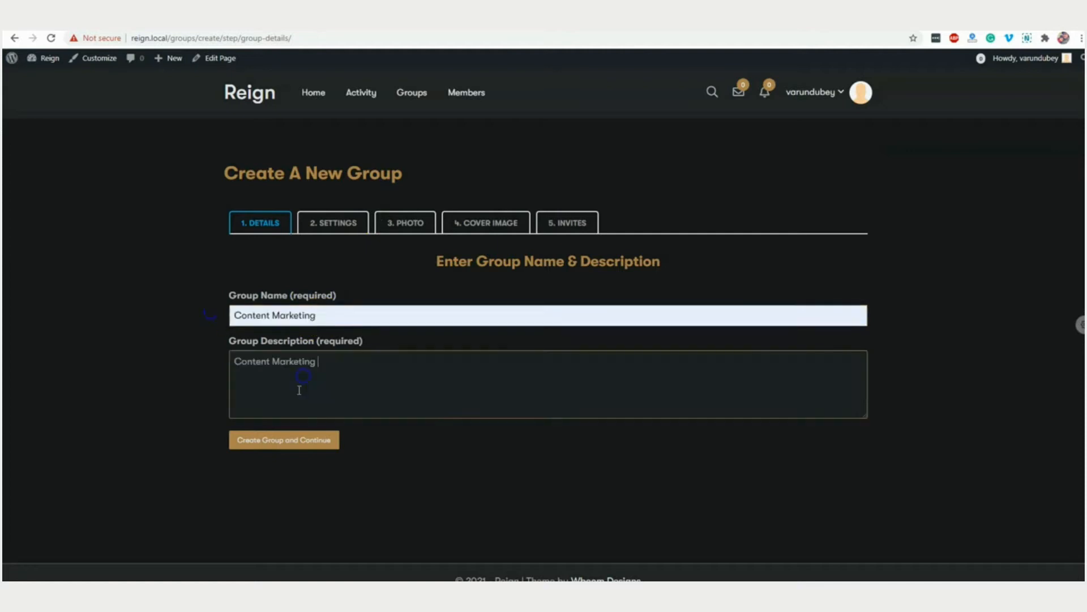
click(290, 441)
Open the groups directory and compare its appearance in light mode and dark mode
click(412, 101)
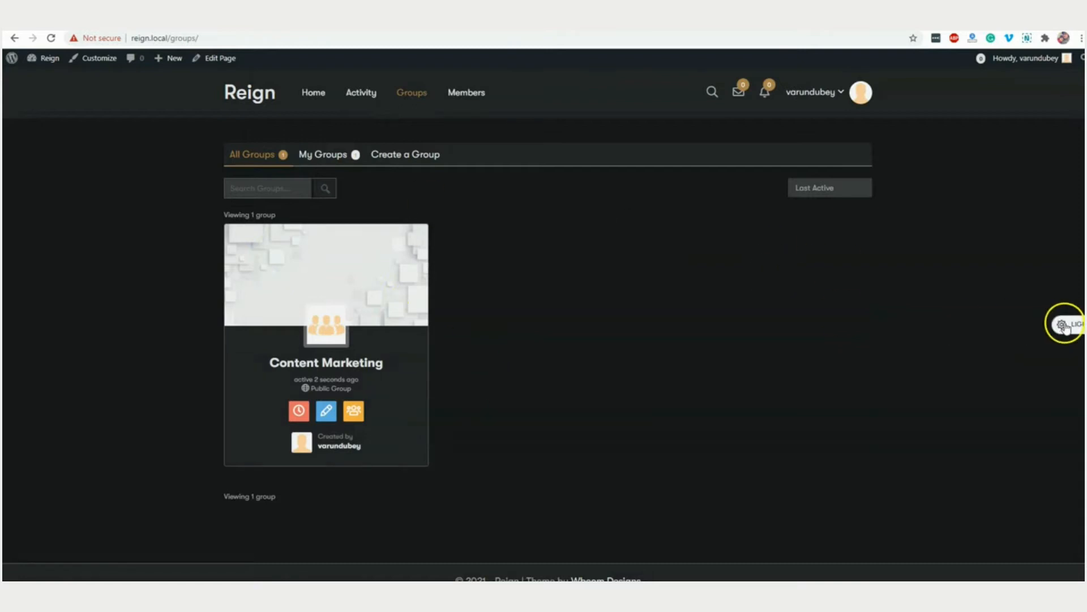
click(1065, 324)
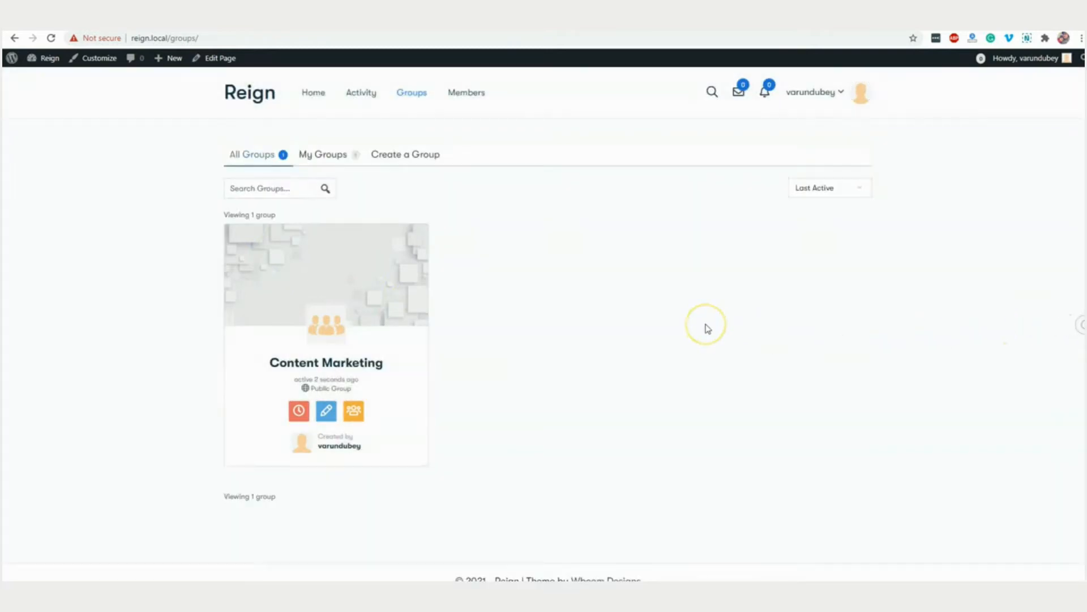
click(702, 321)
click(1075, 329)
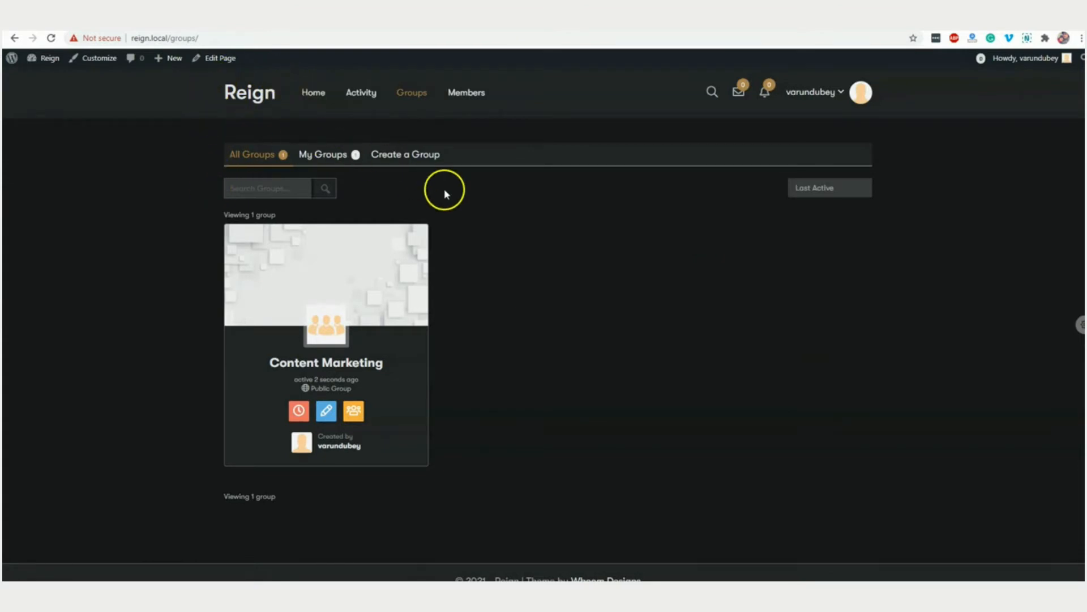
Open the theme customizer from the admin dashboard and show the Activity page in its preview
click(338, 101)
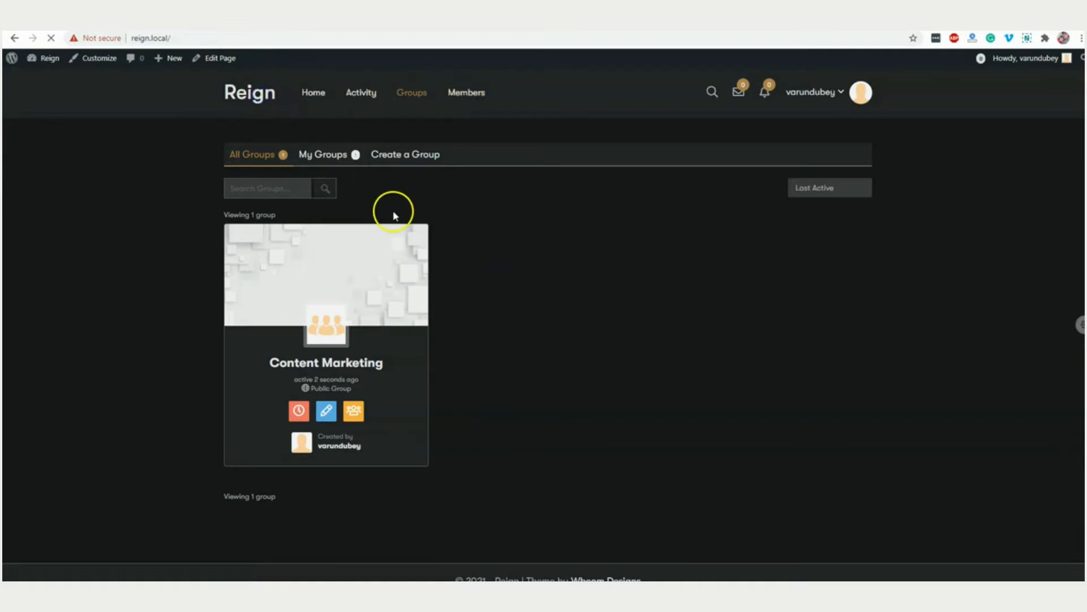
click(49, 75)
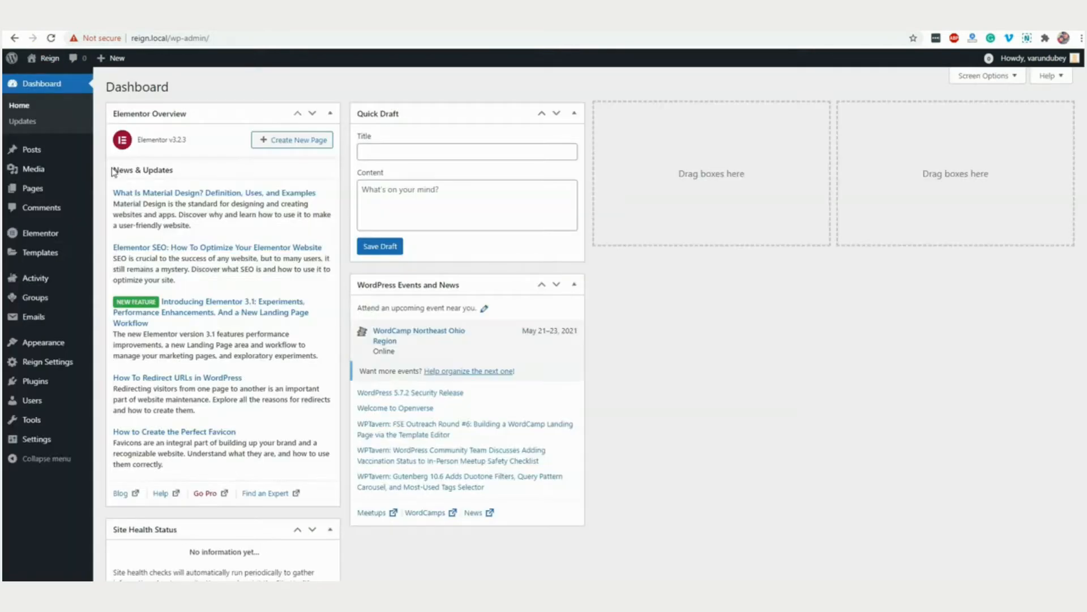
mouse_move(41, 349)
click(123, 362)
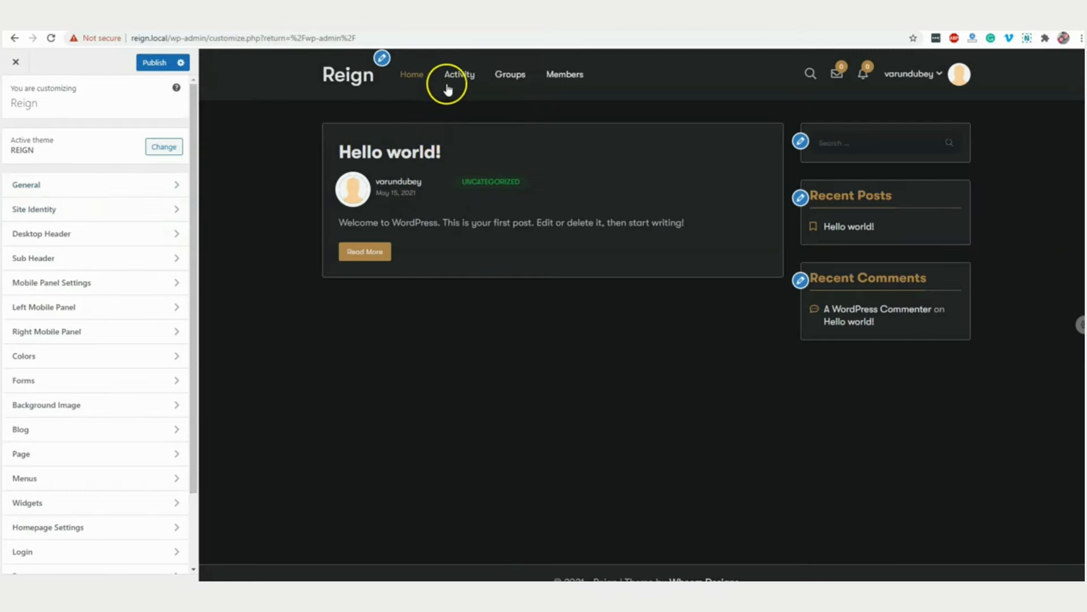
click(452, 80)
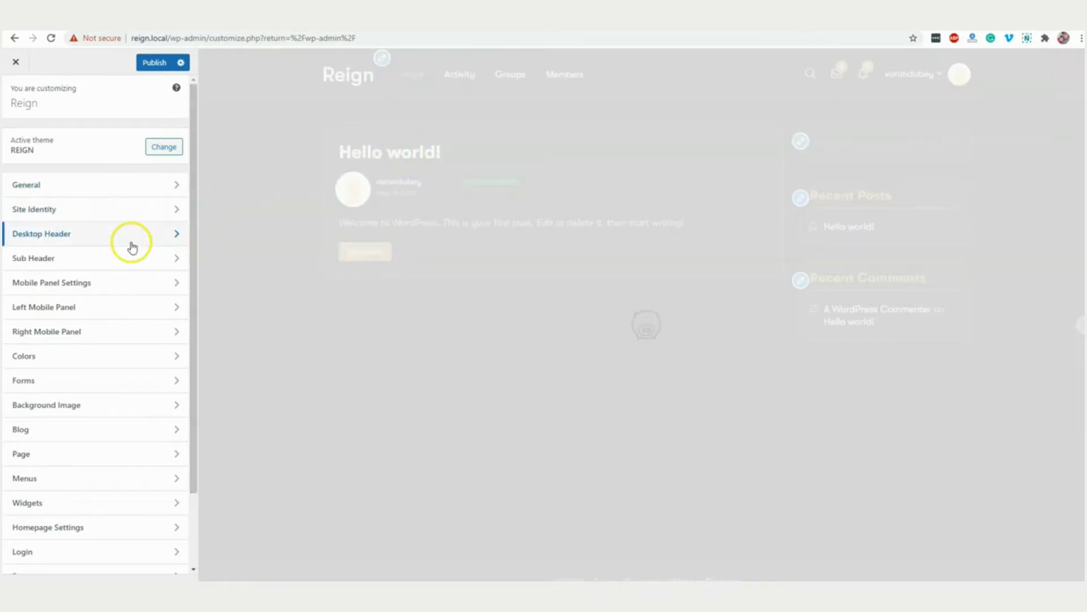
scroll(60, 397, down, 2)
scroll(79, 318, up, 2)
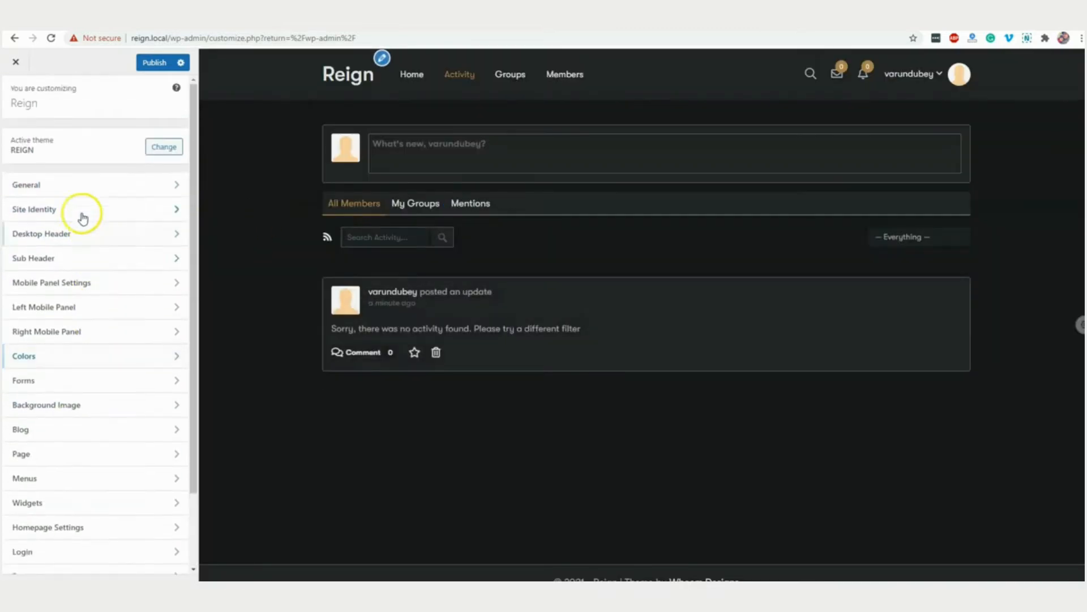
Disable Font Awesome in the General Typography settings of the customizer
click(59, 185)
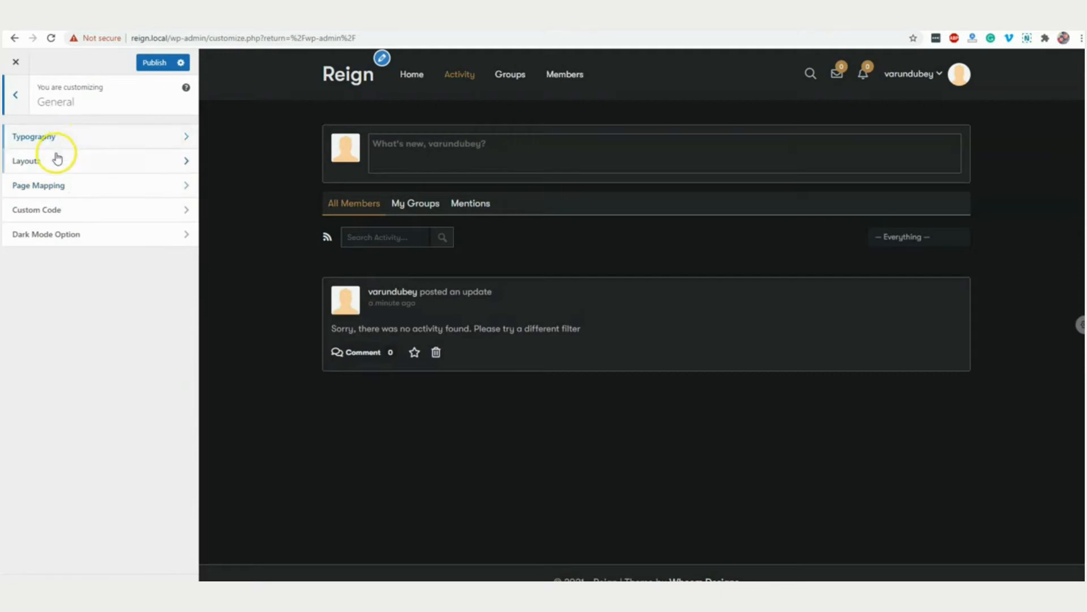
click(64, 137)
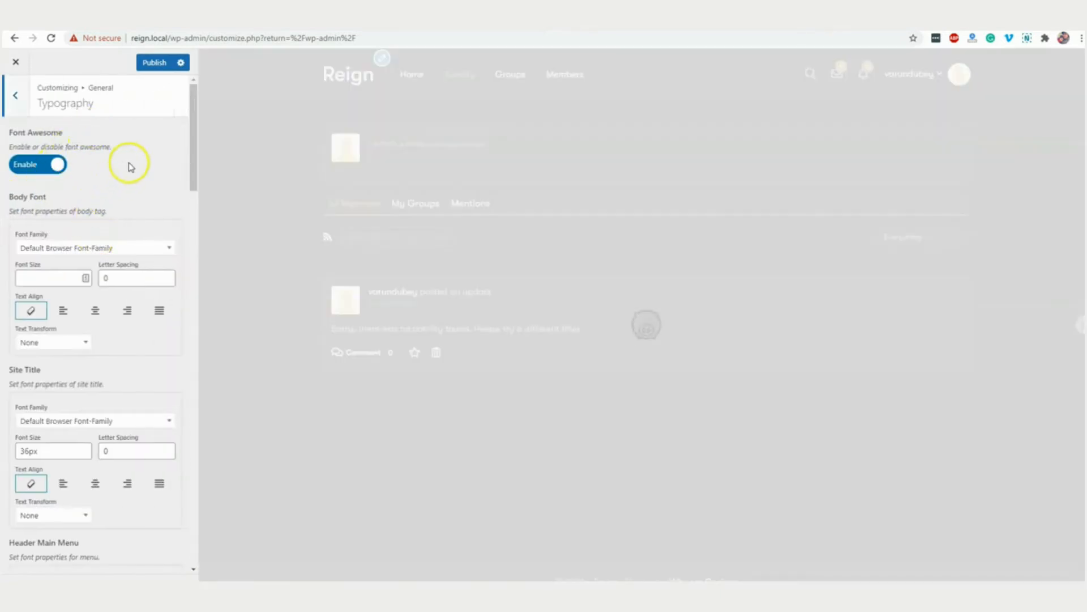
scroll(134, 243, down, 10)
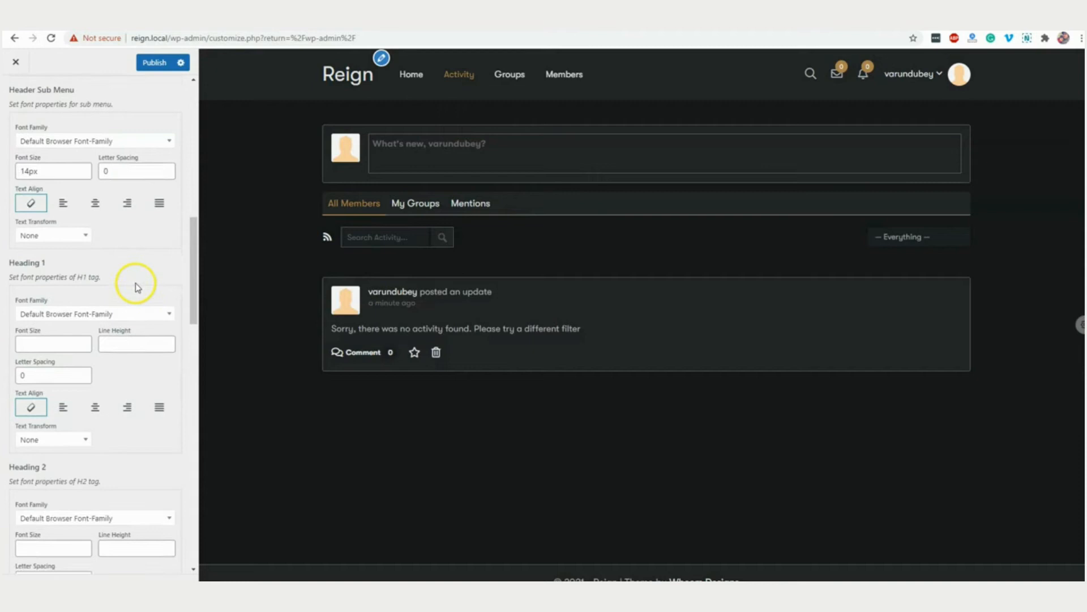
scroll(136, 293, up, 10)
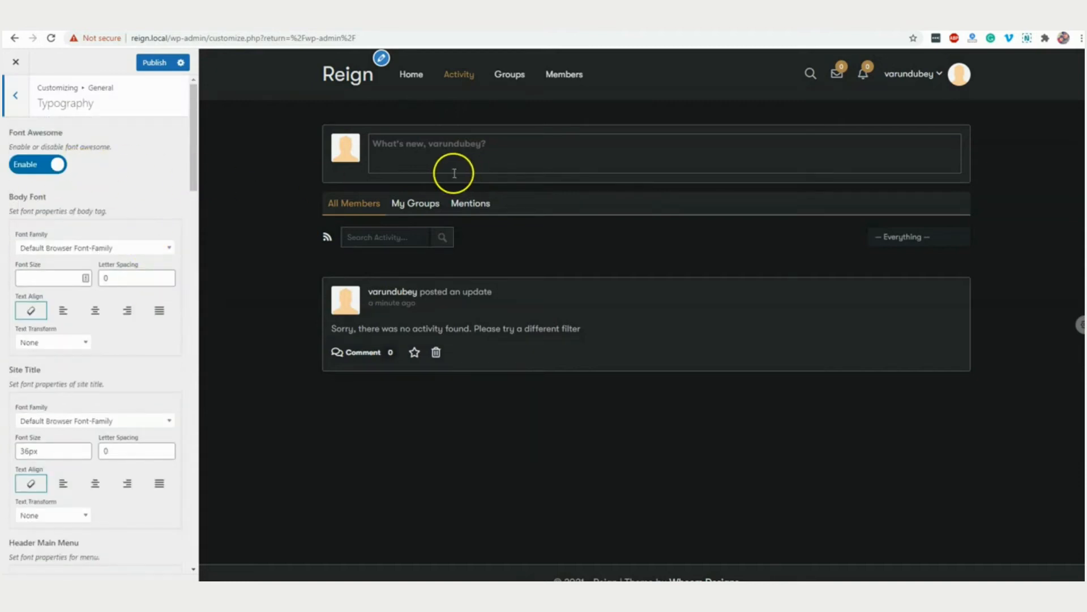
click(61, 165)
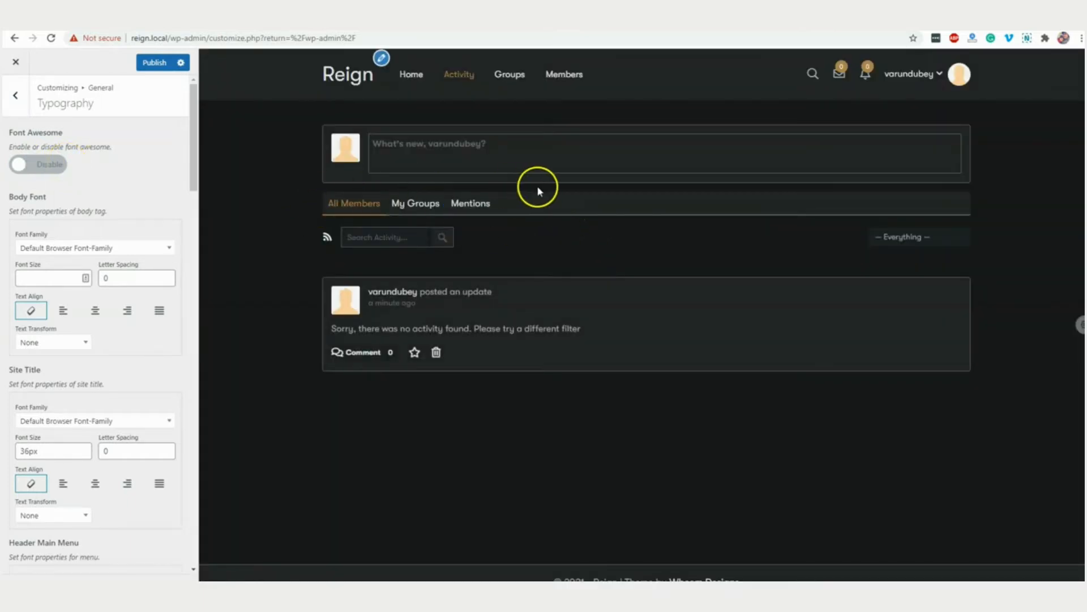
click(107, 182)
Examine the General Typography settings, from the body font and site title through the header menus and headings to blockquote typography
scroll(128, 213, down, 3)
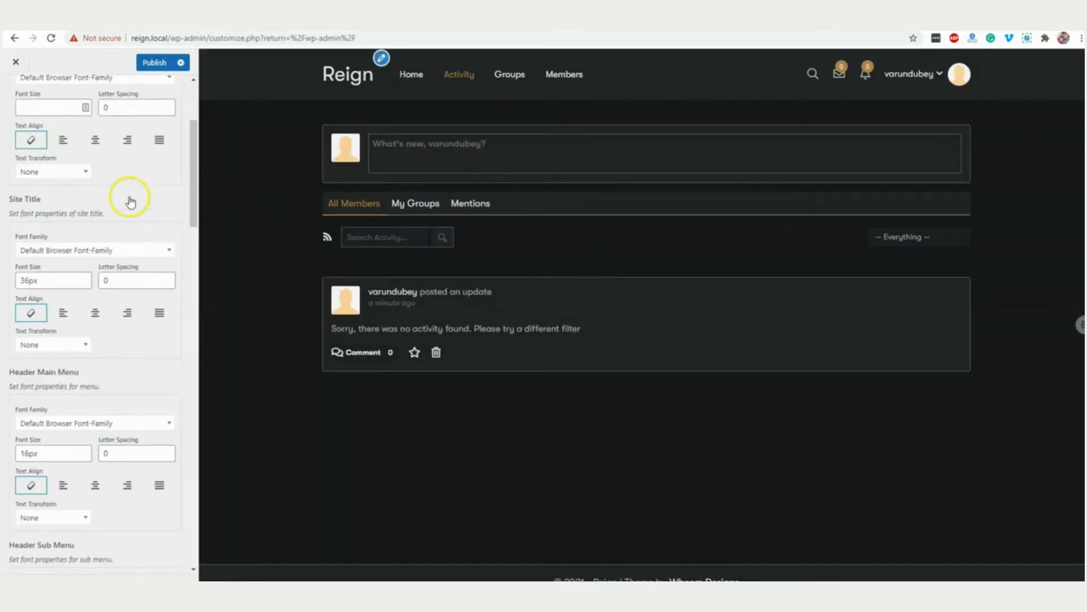
scroll(121, 165, up, 2)
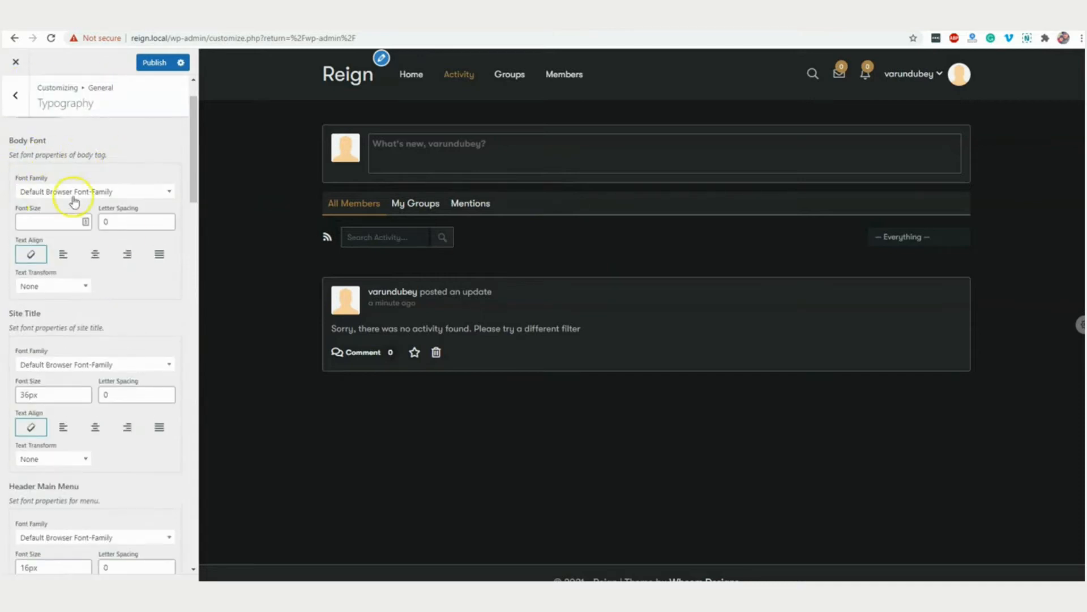
scroll(120, 243, down, 13)
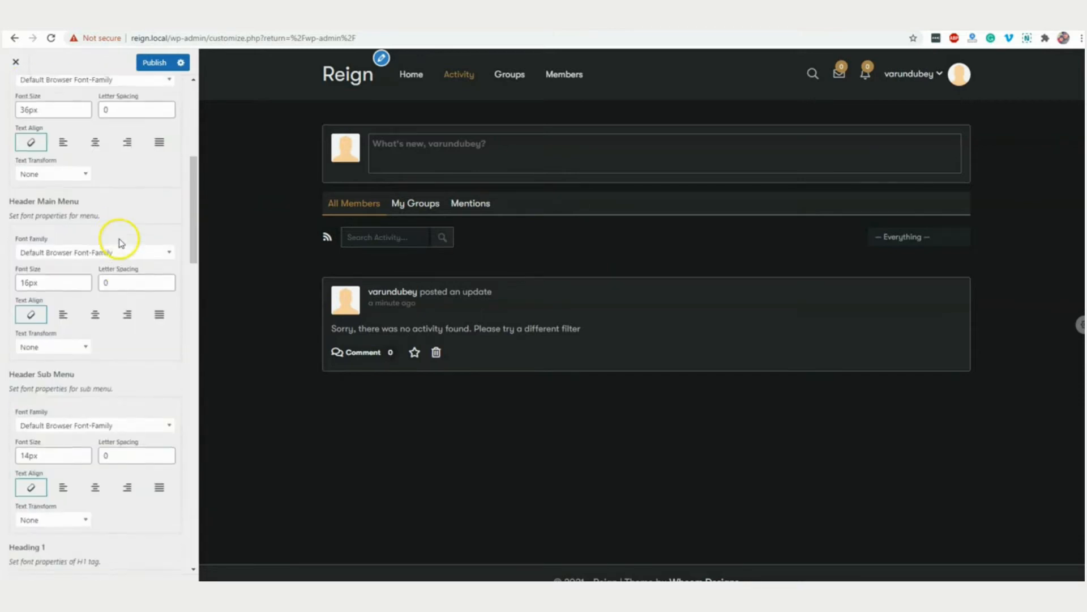
scroll(122, 274, down, 4)
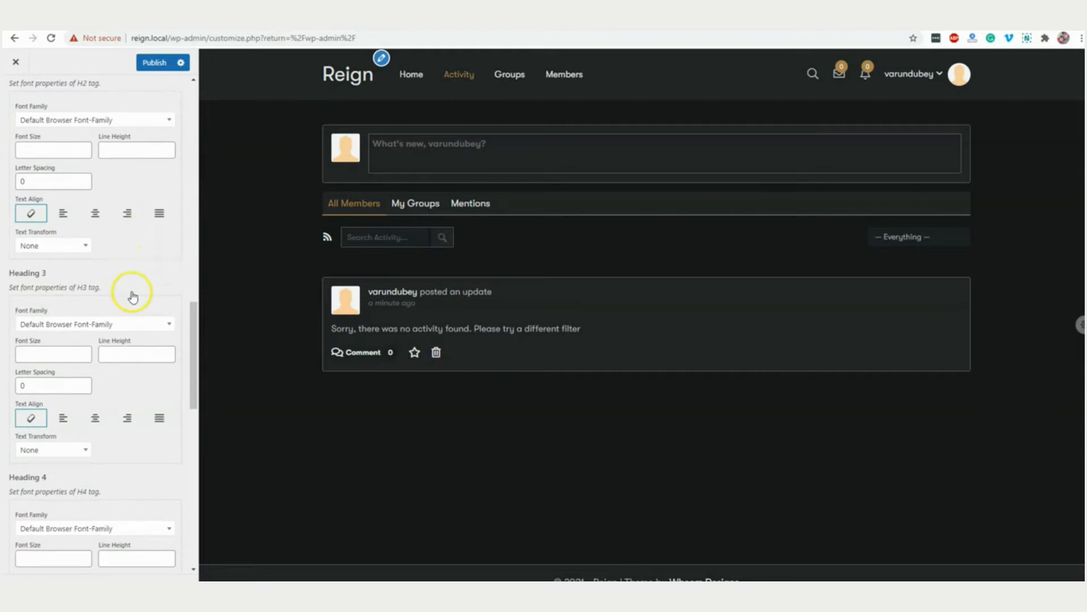
scroll(133, 225, down, 8)
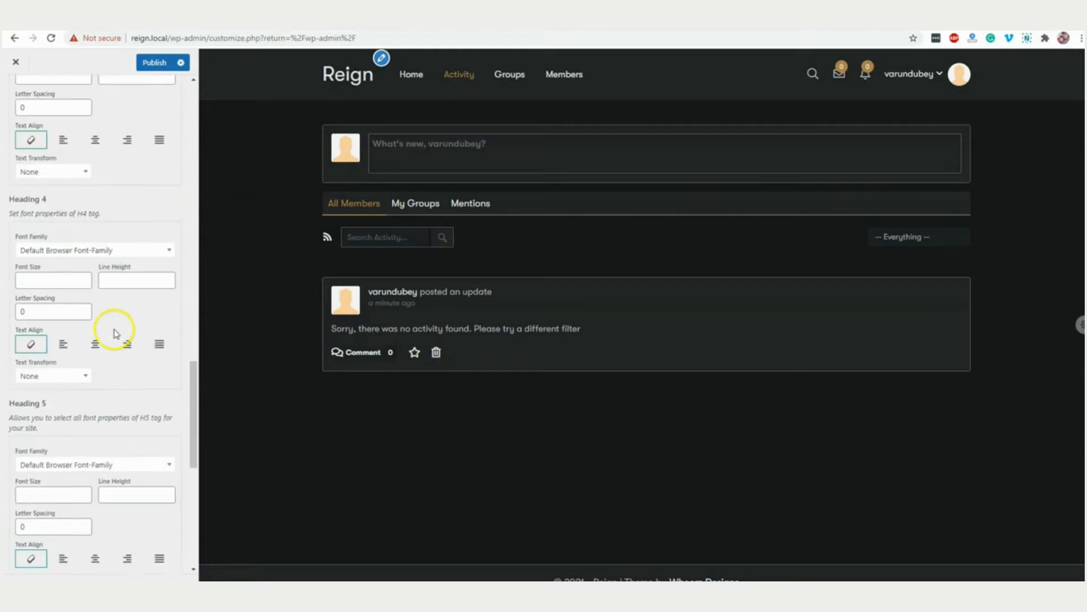
scroll(113, 340, down, 5)
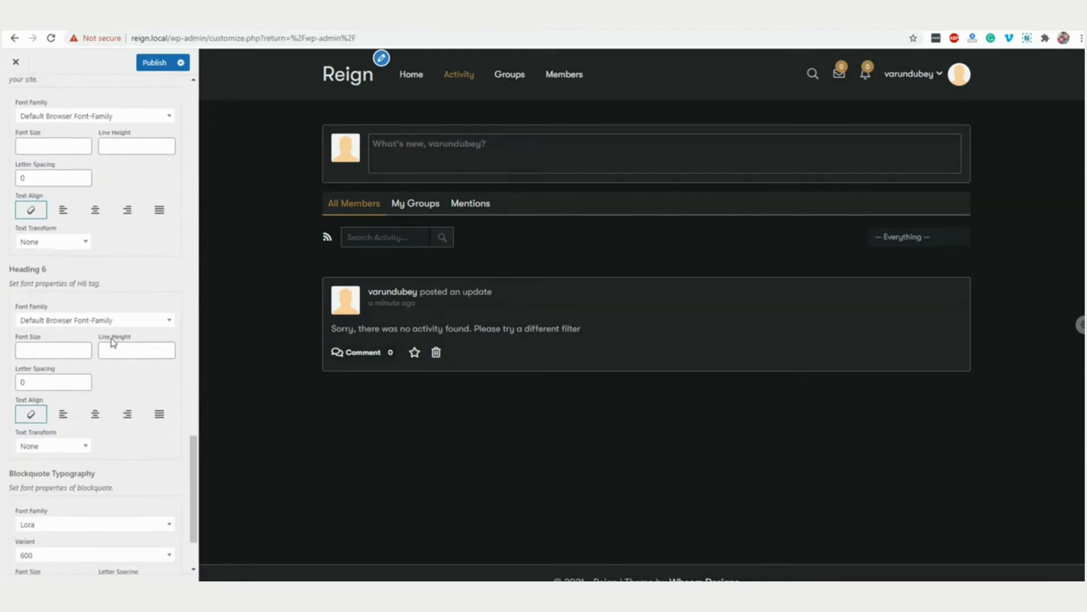
scroll(57, 170, up, 10)
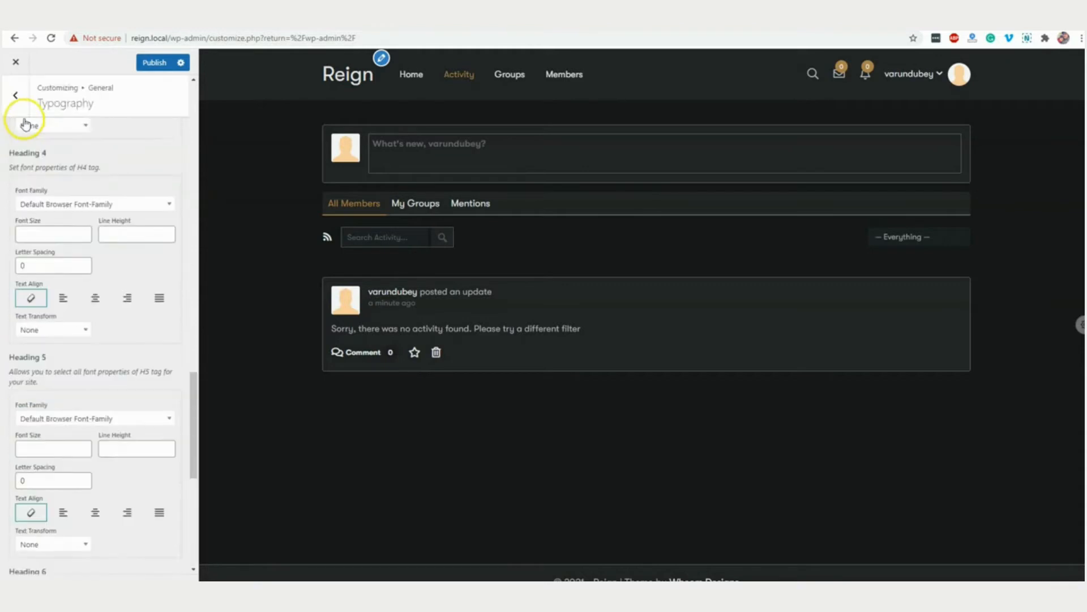
In the General Layouts settings, set the site container width to 1370px and the site sidebar width to 25.125%
click(7, 94)
click(51, 164)
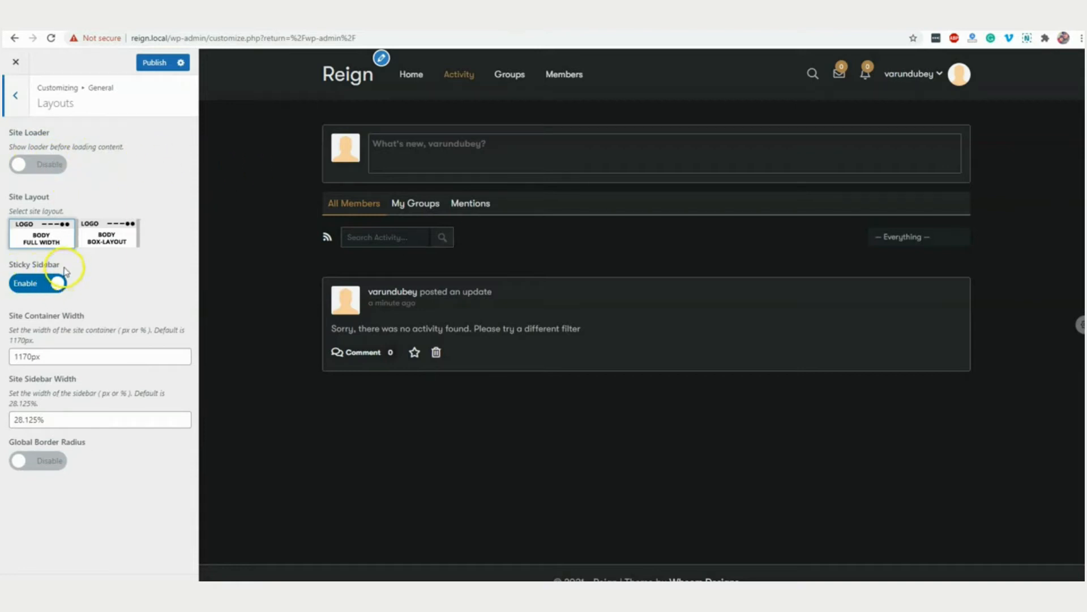
click(21, 356)
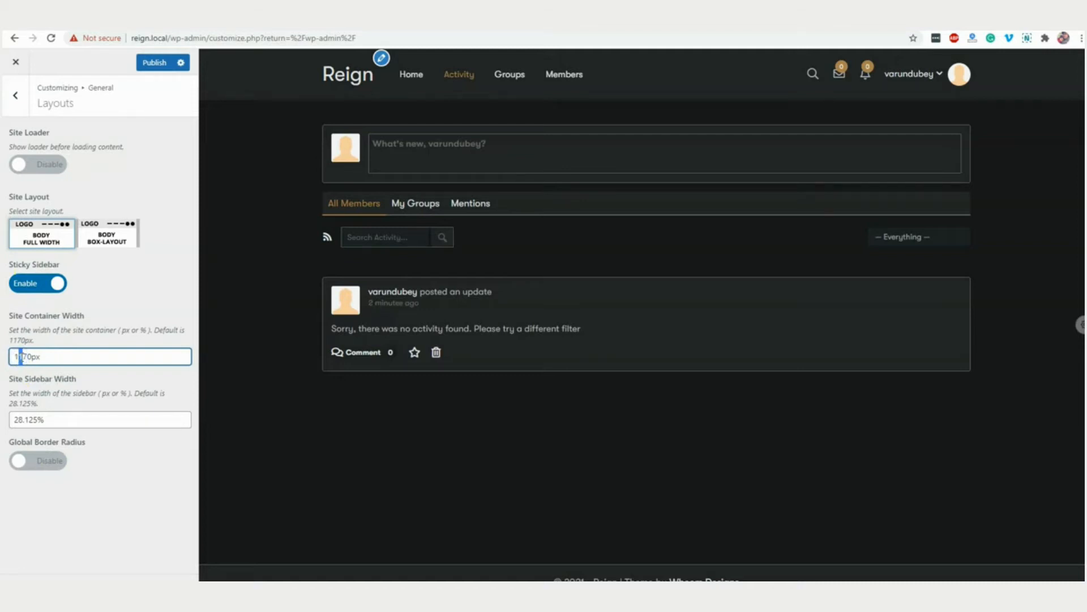
text(3)
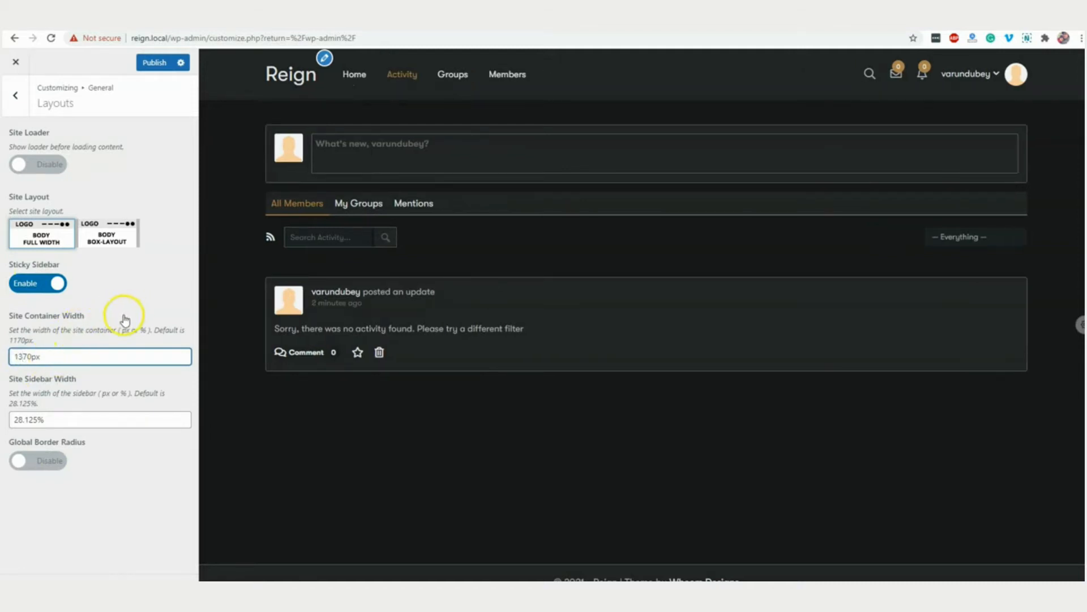
click(20, 420)
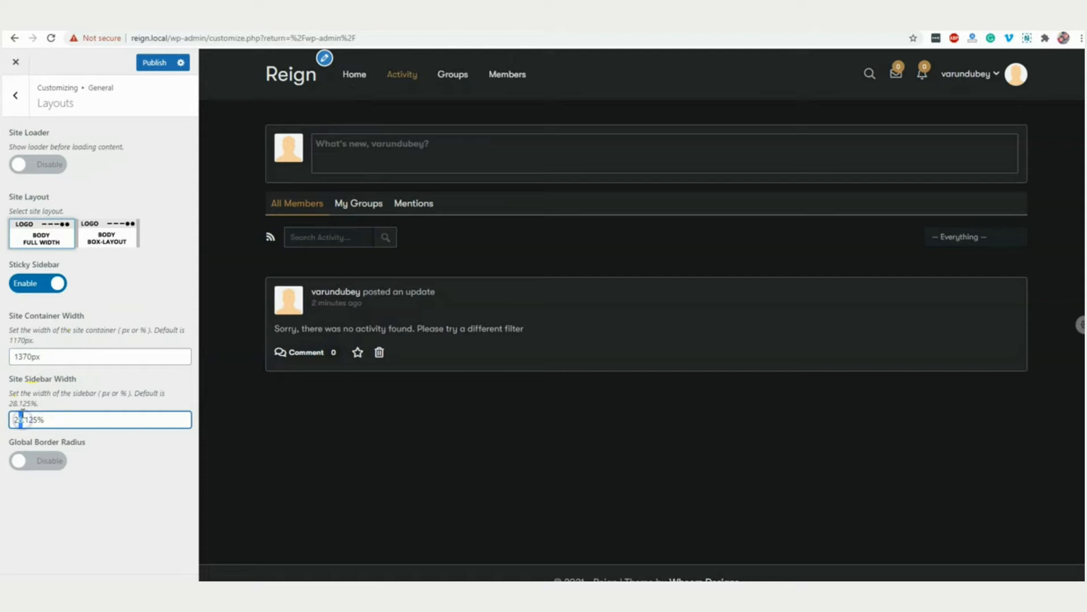
click(94, 450)
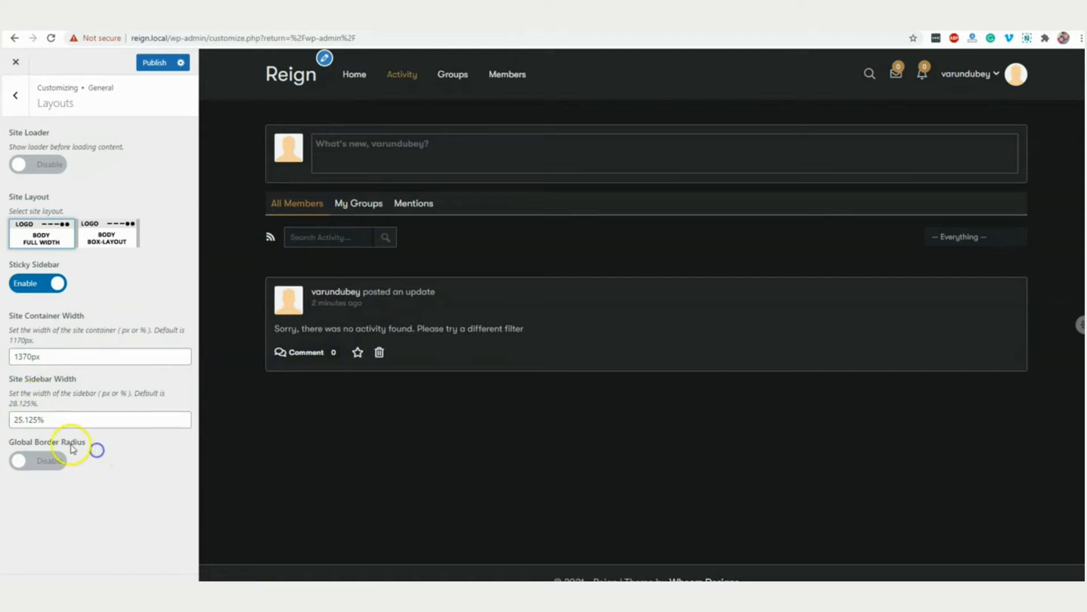
Enable the global border radius, set it to 10px and publish the layout changes
click(61, 463)
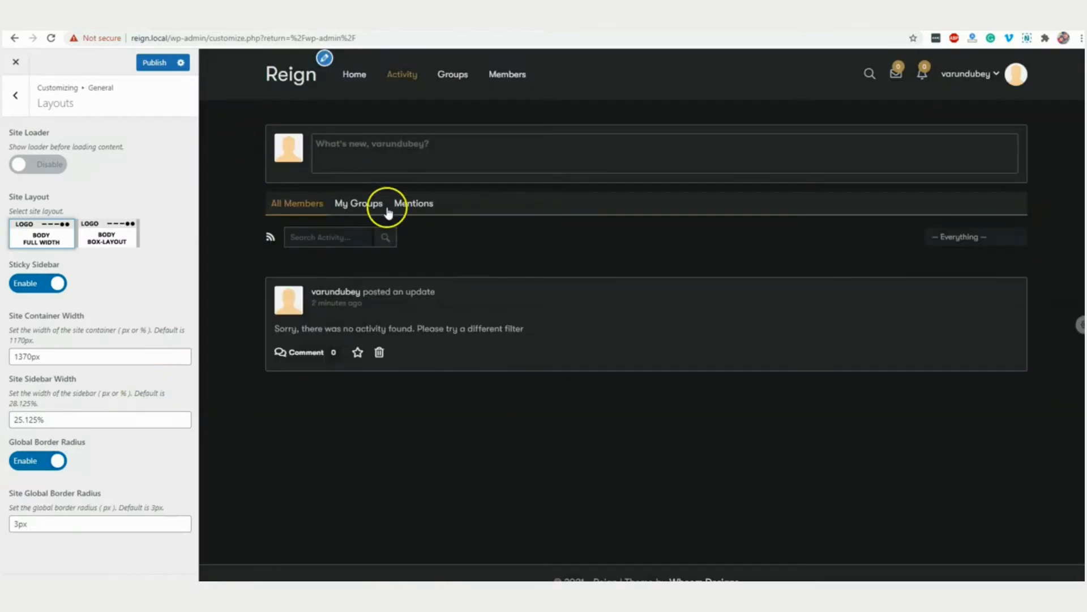
click(15, 523)
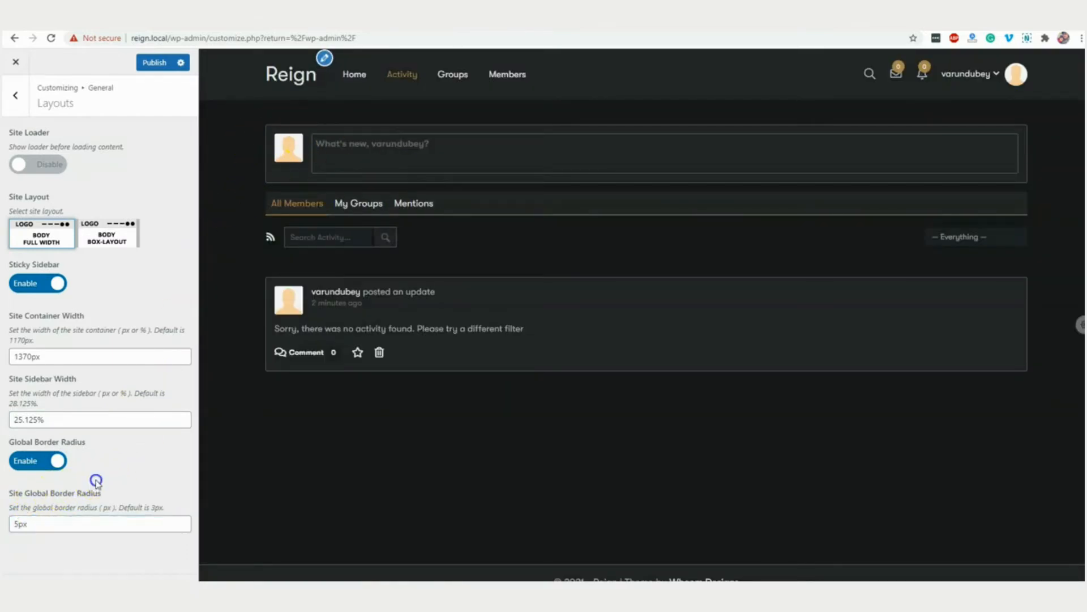
click(21, 522)
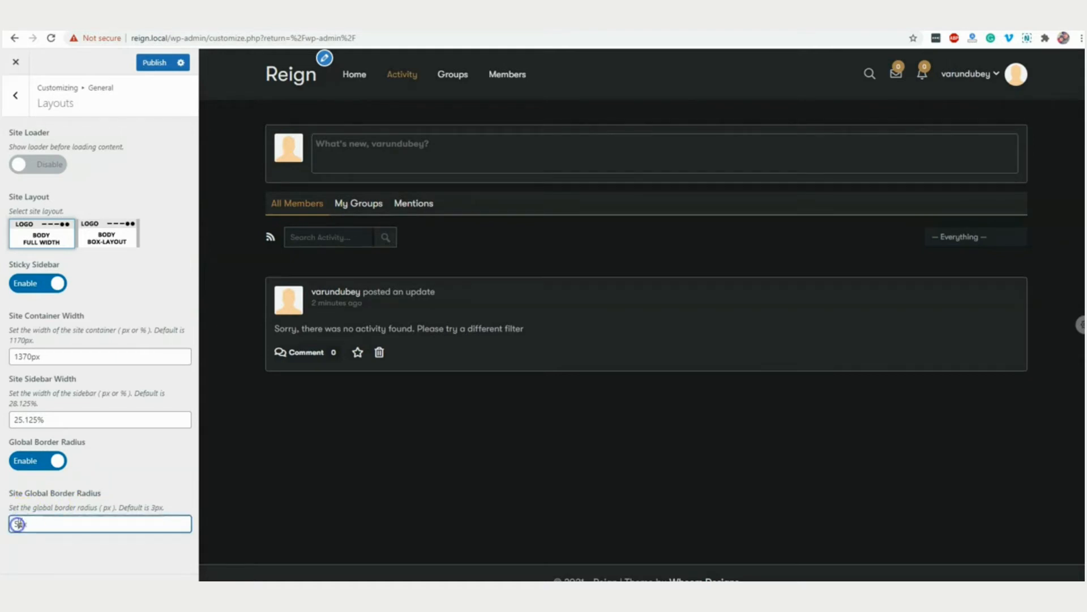
text(10)
click(99, 485)
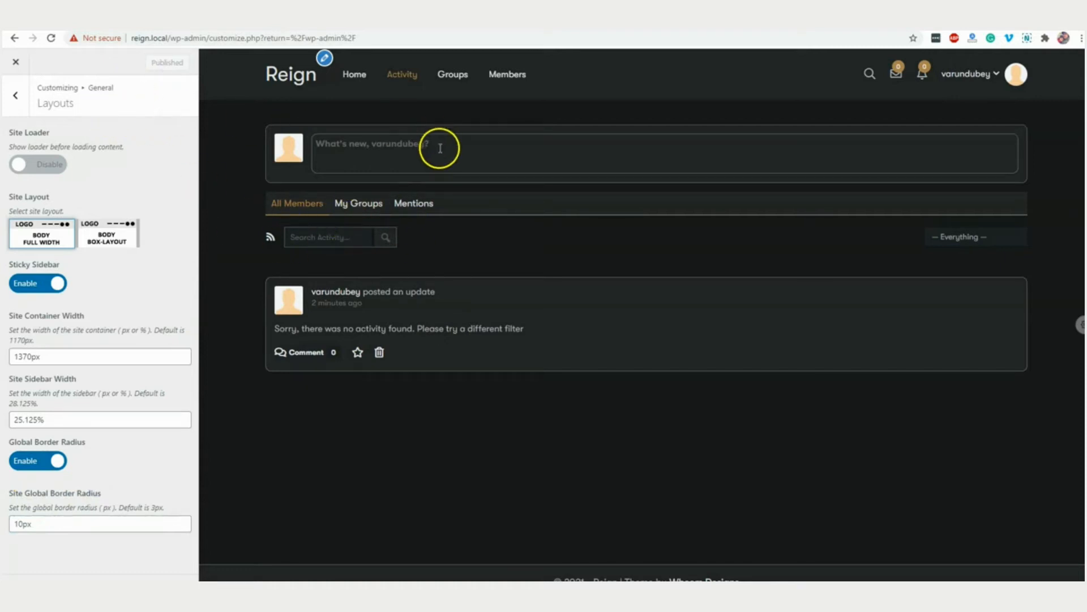
In the General Page Mapping settings, assign Register as the registration page and Sample Page as the 404 page, and publish
click(23, 102)
click(41, 185)
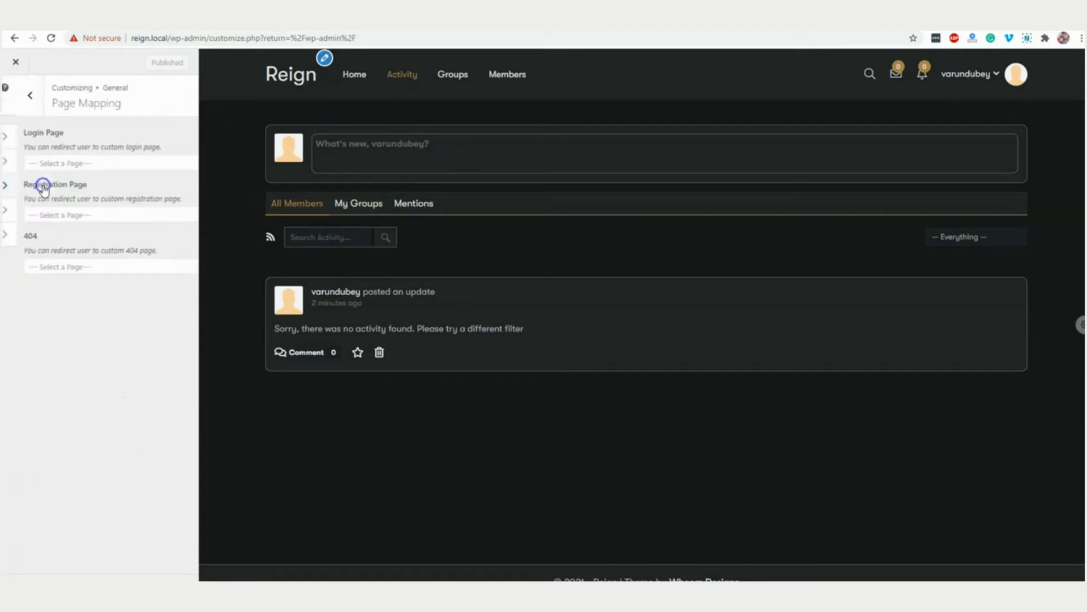
click(71, 163)
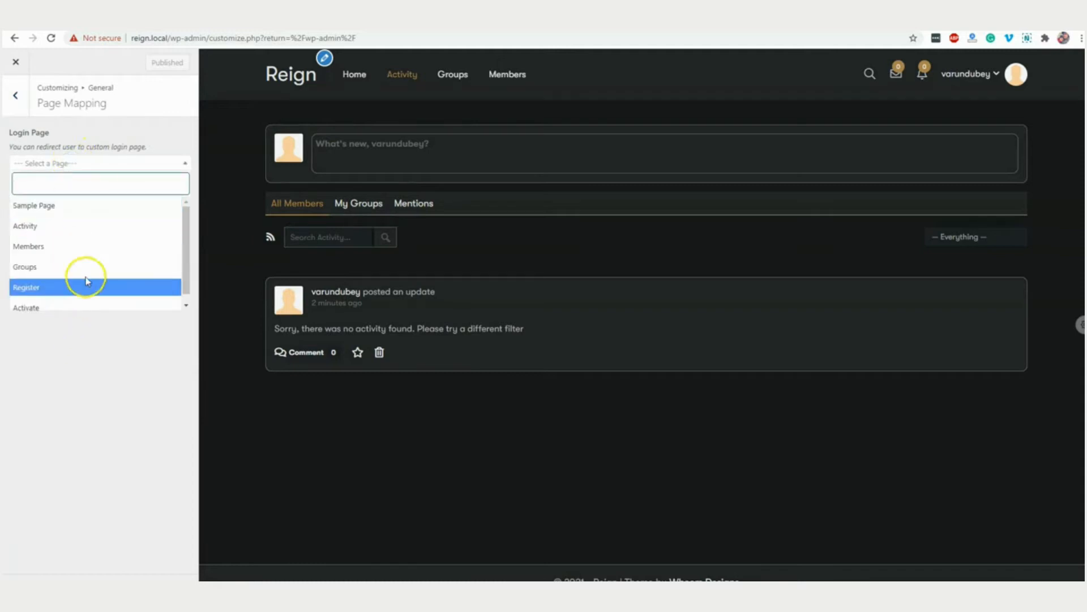
click(79, 367)
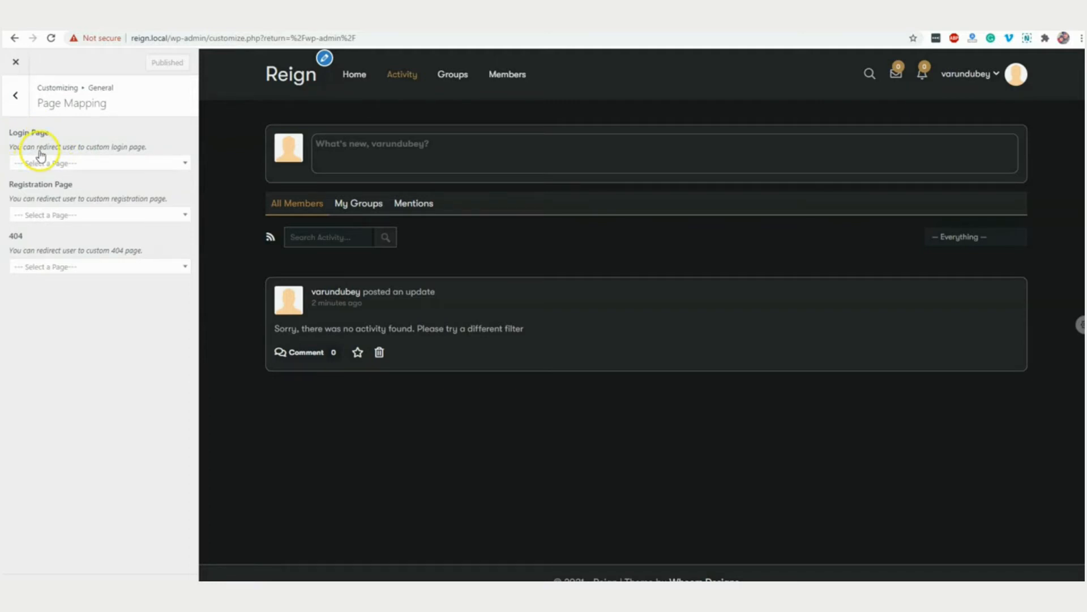
click(51, 221)
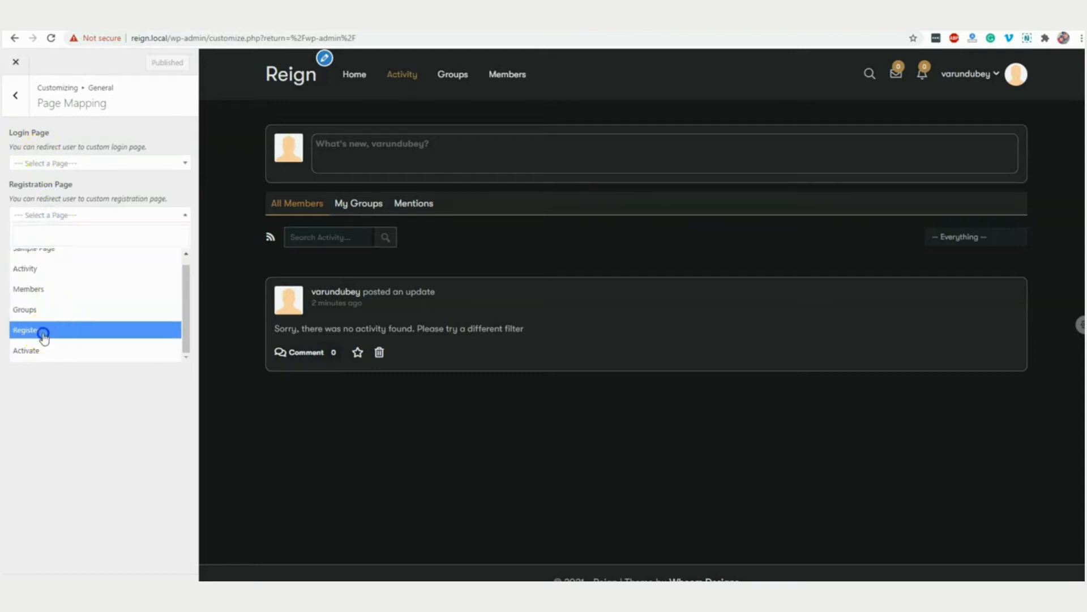
click(44, 330)
click(52, 267)
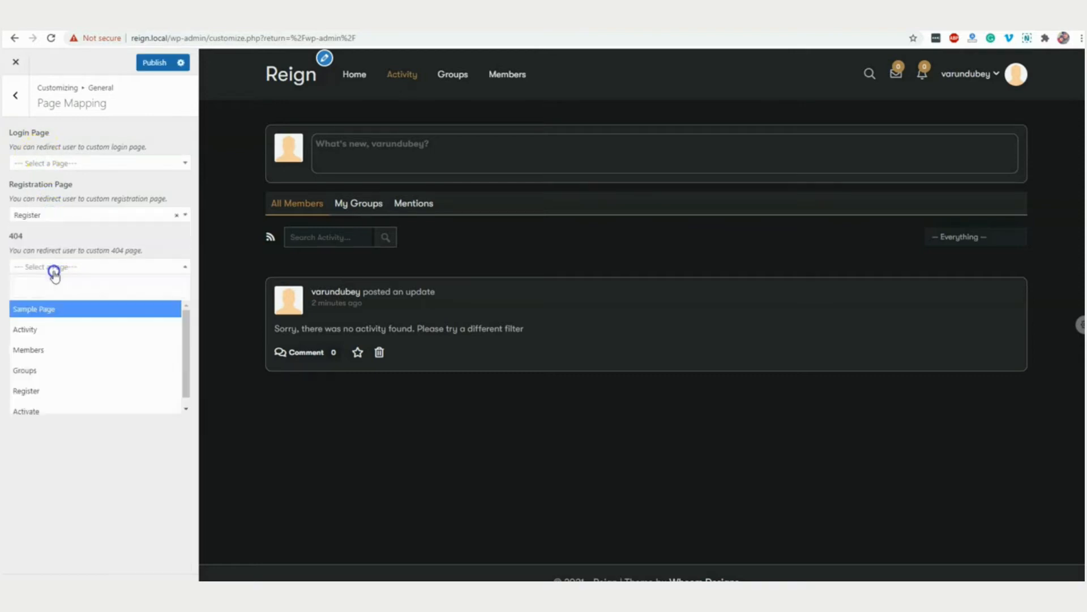
click(39, 312)
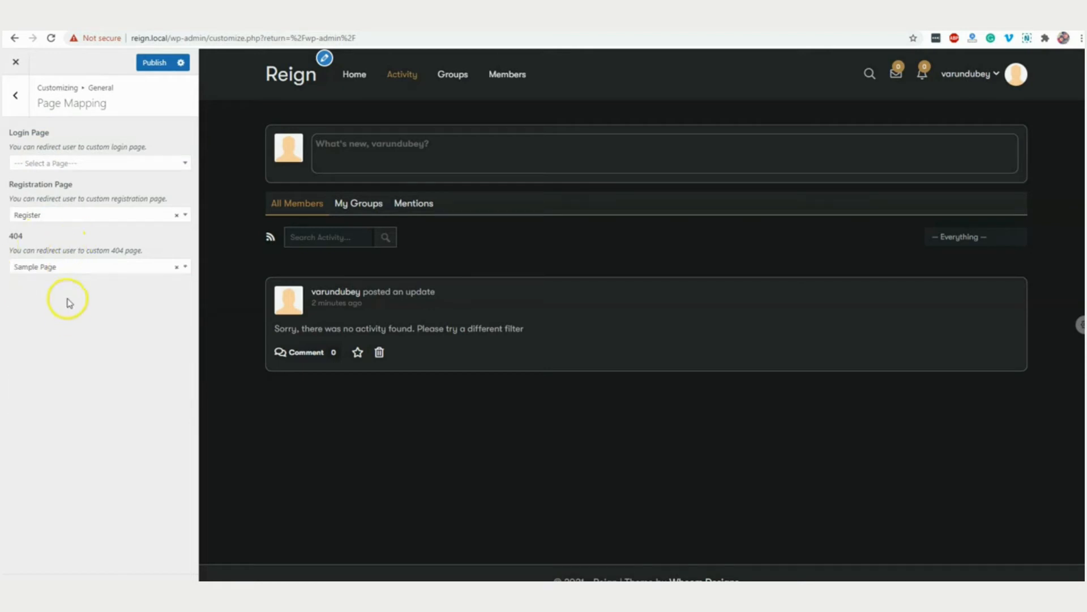
click(154, 64)
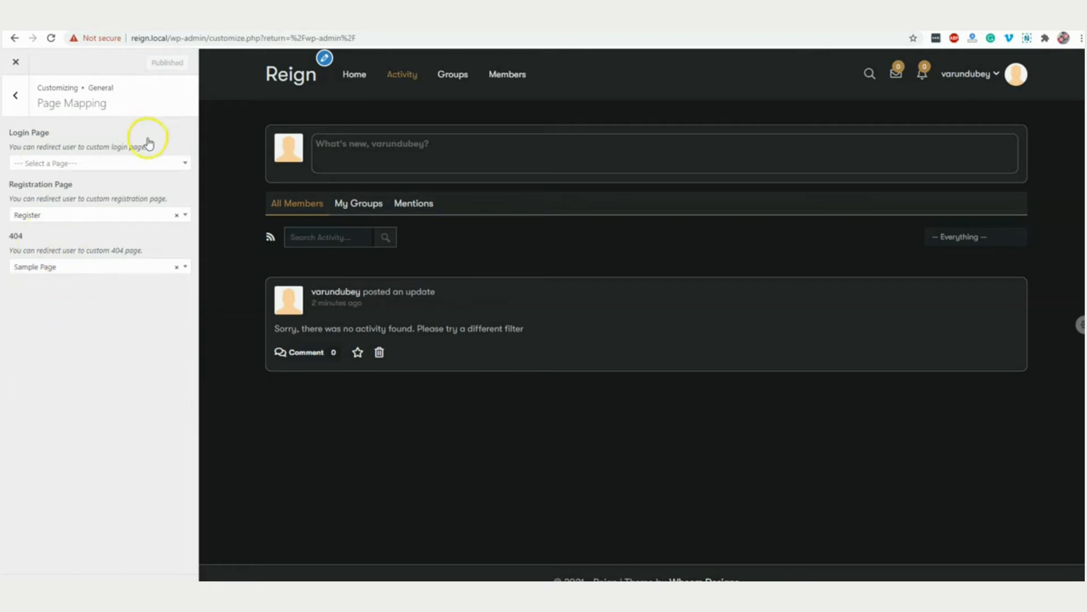
Review the tracking code, header JS and footer JS fields in the General Custom Code settings
click(28, 107)
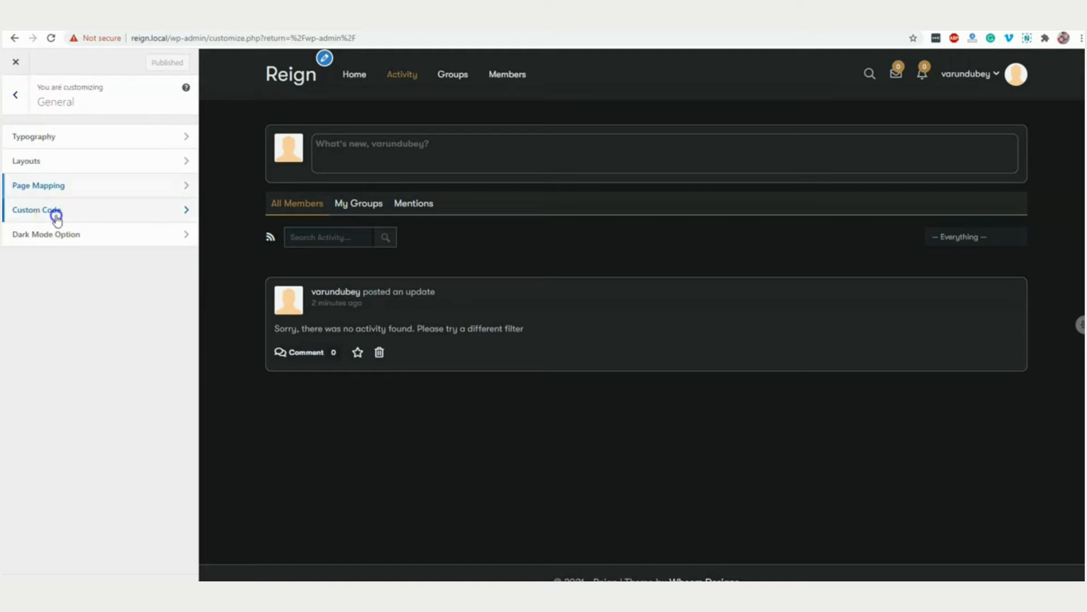
click(53, 212)
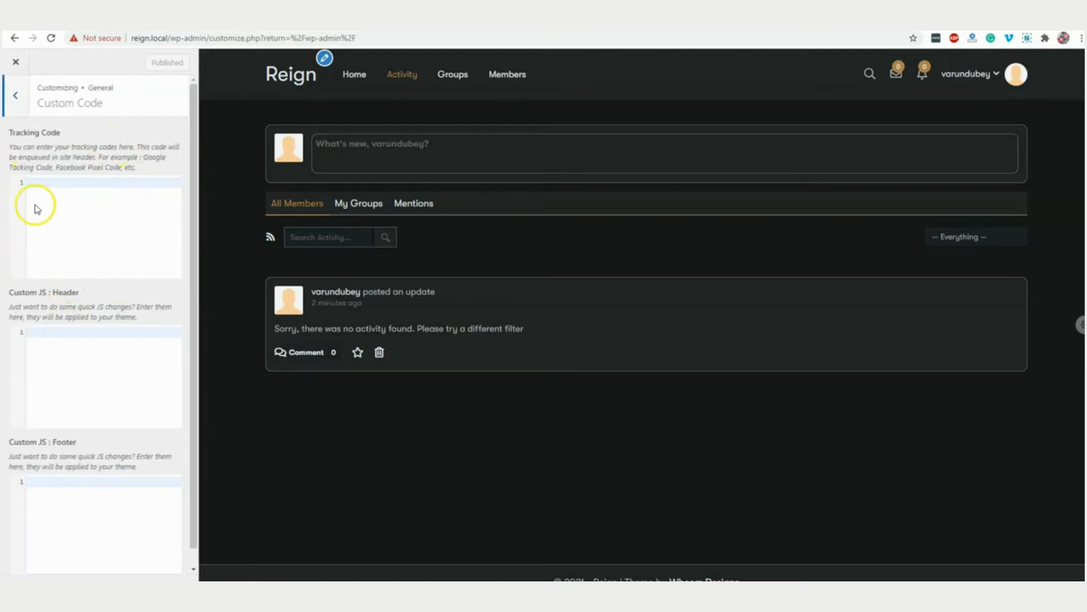
scroll(84, 360, down, 1)
scroll(85, 363, down, 1)
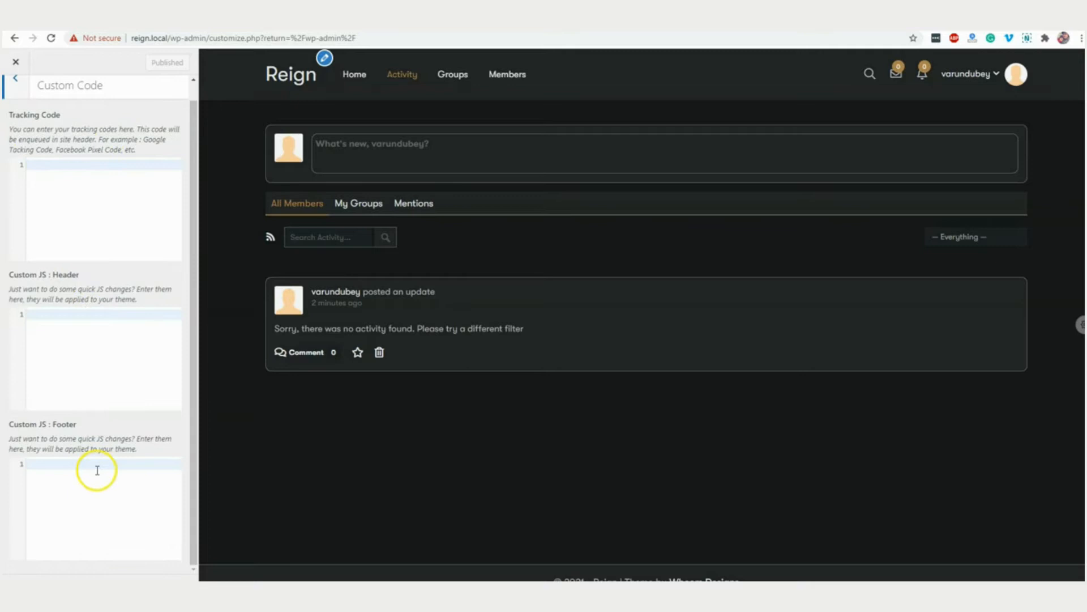
click(78, 491)
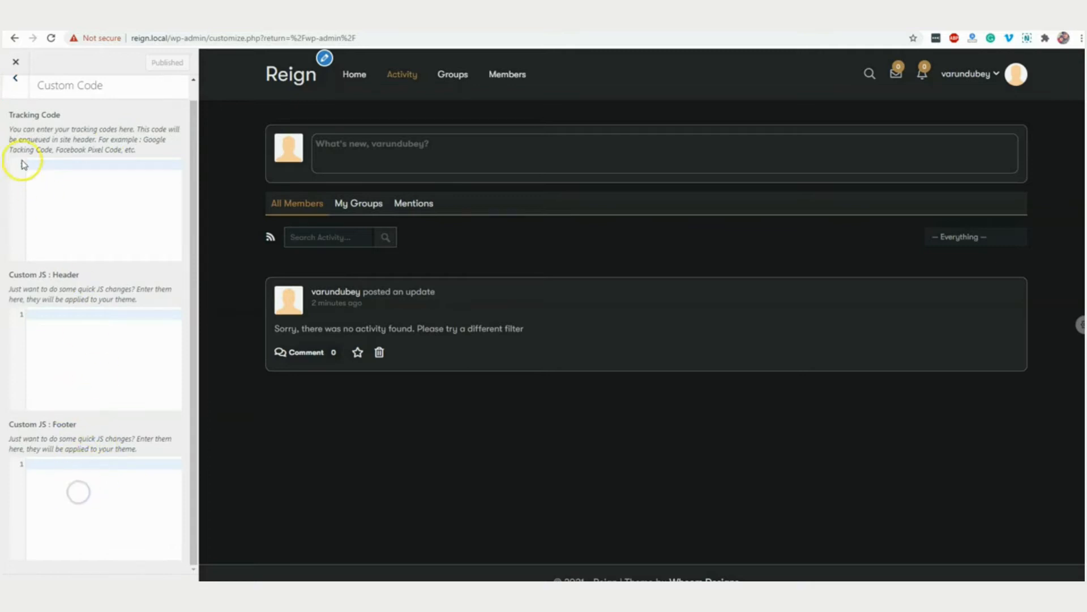
click(15, 83)
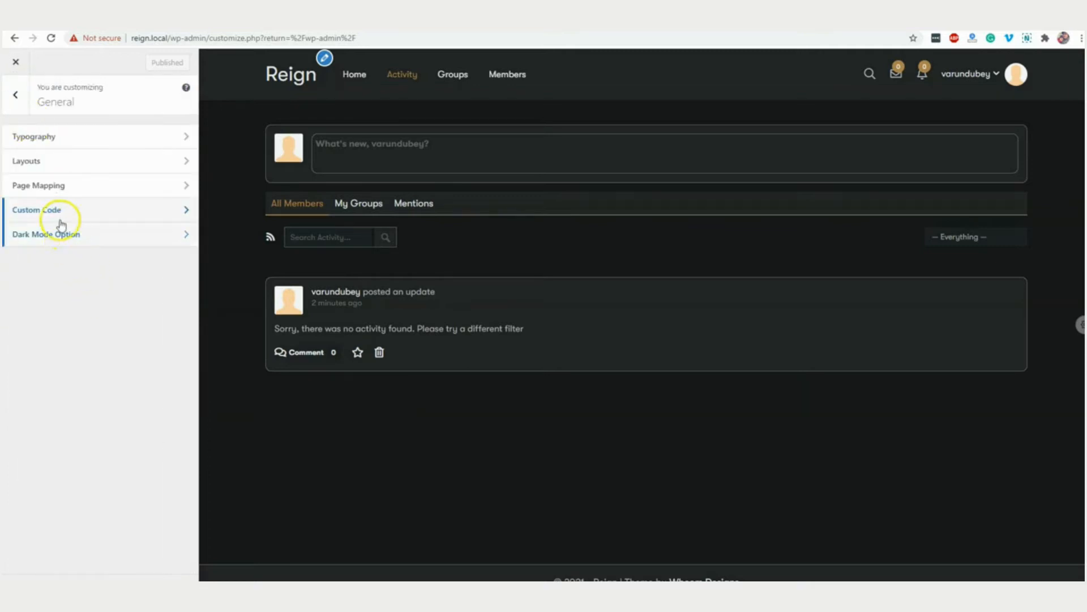
Review the logo, site title, tagline and site icon options in the Site Identity settings
click(15, 95)
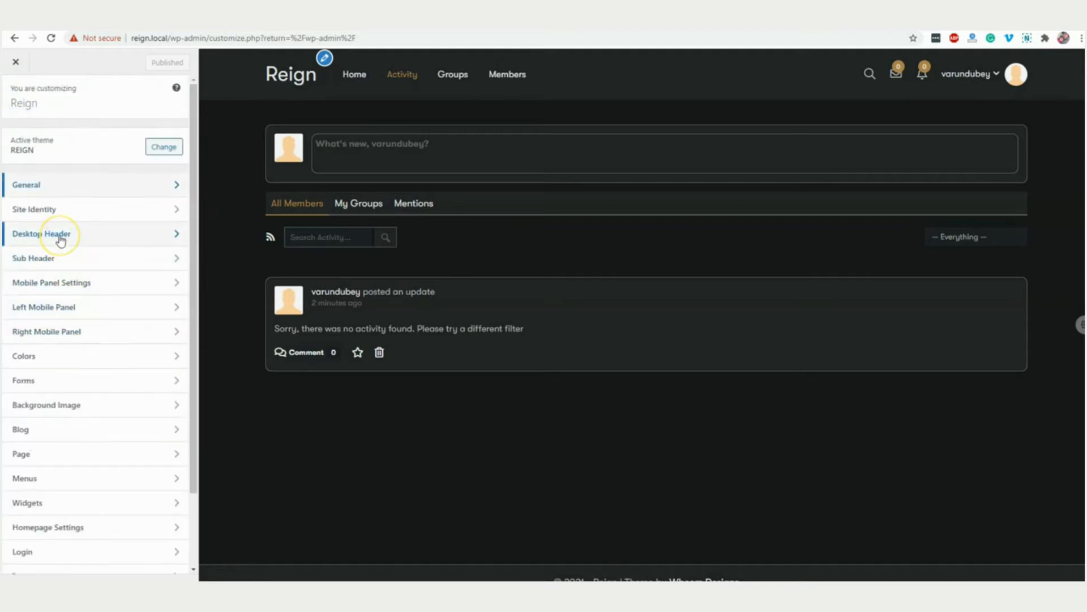
click(65, 209)
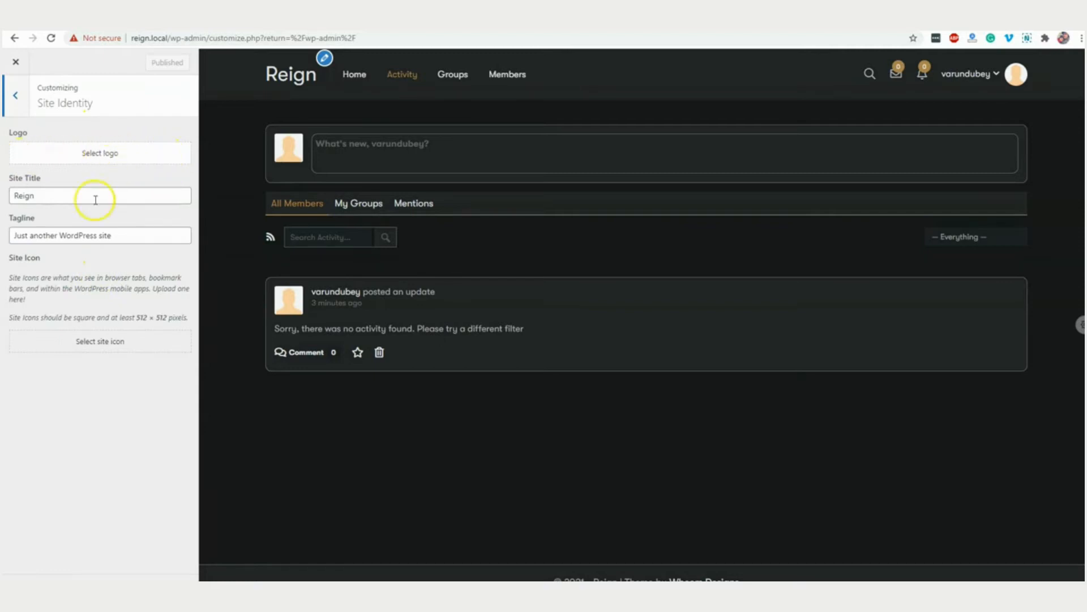
click(20, 106)
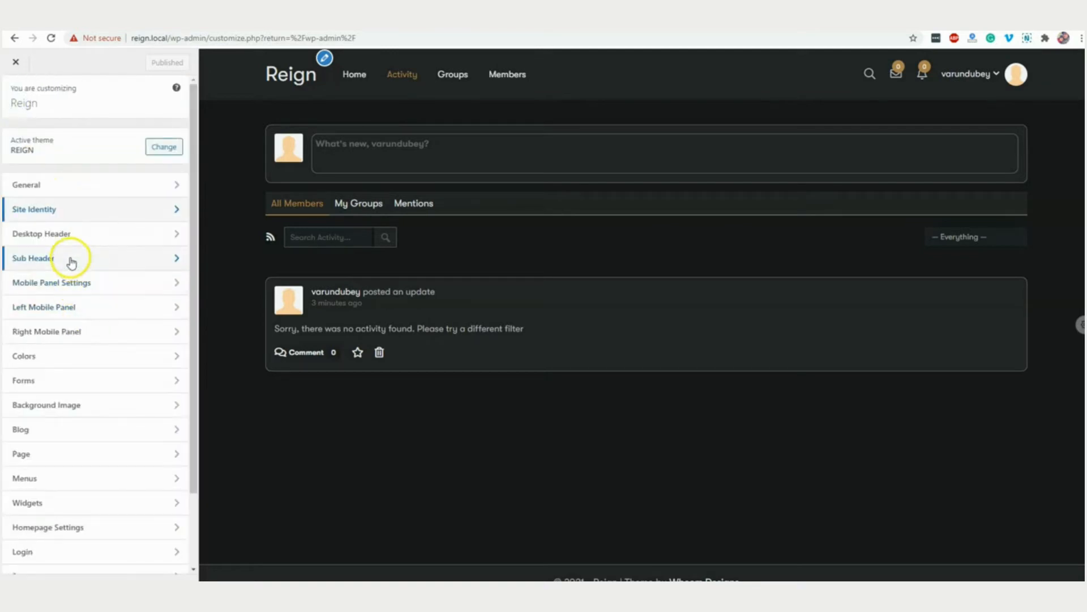
Open the Desktop Header layout settings and switch the site preview from dark mode to light mode
click(72, 235)
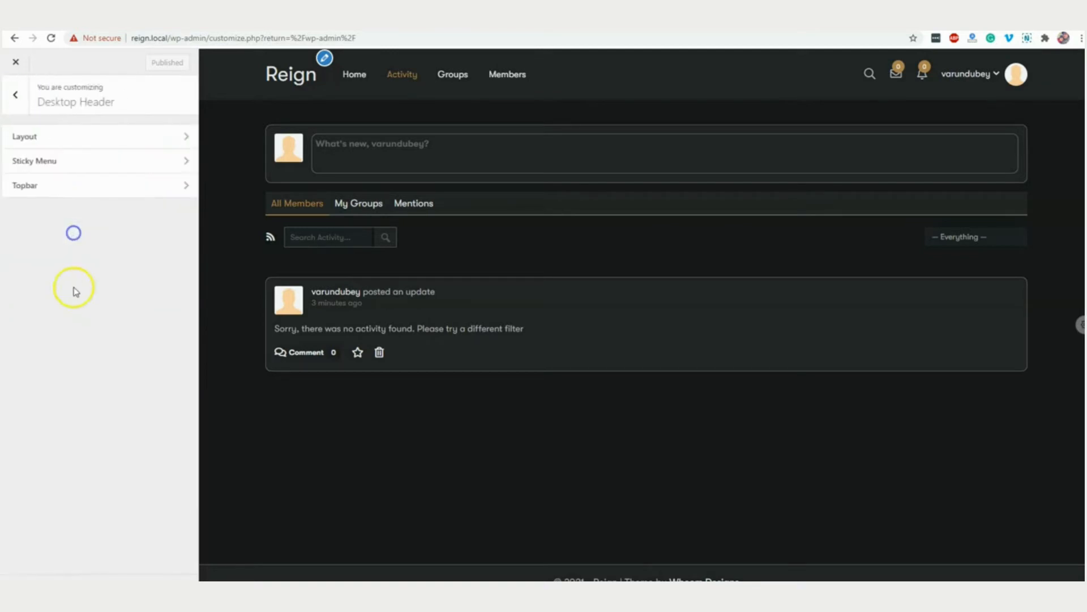
click(69, 139)
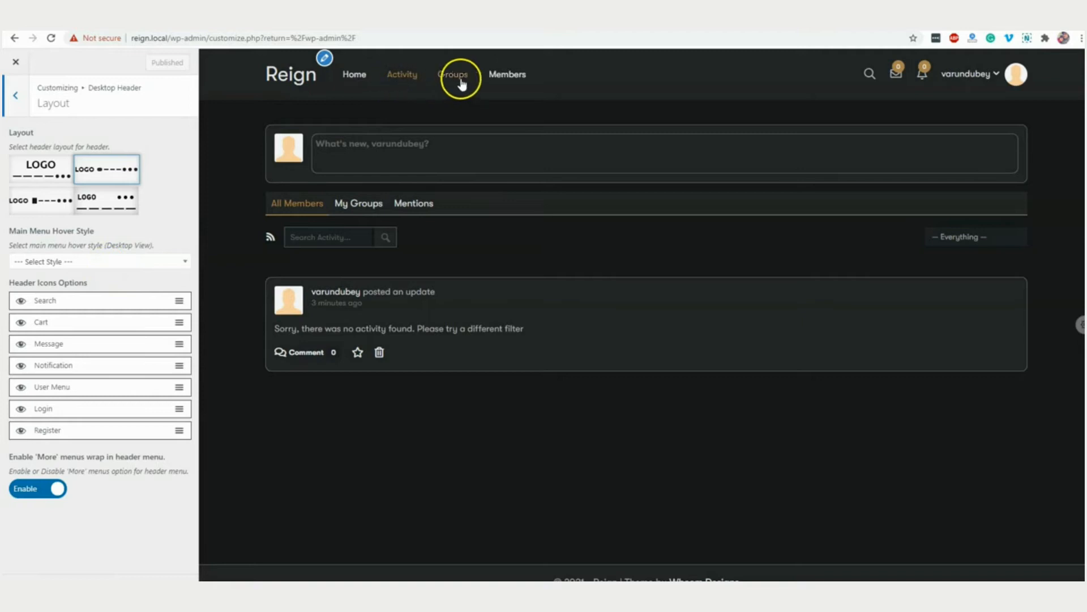
click(1077, 324)
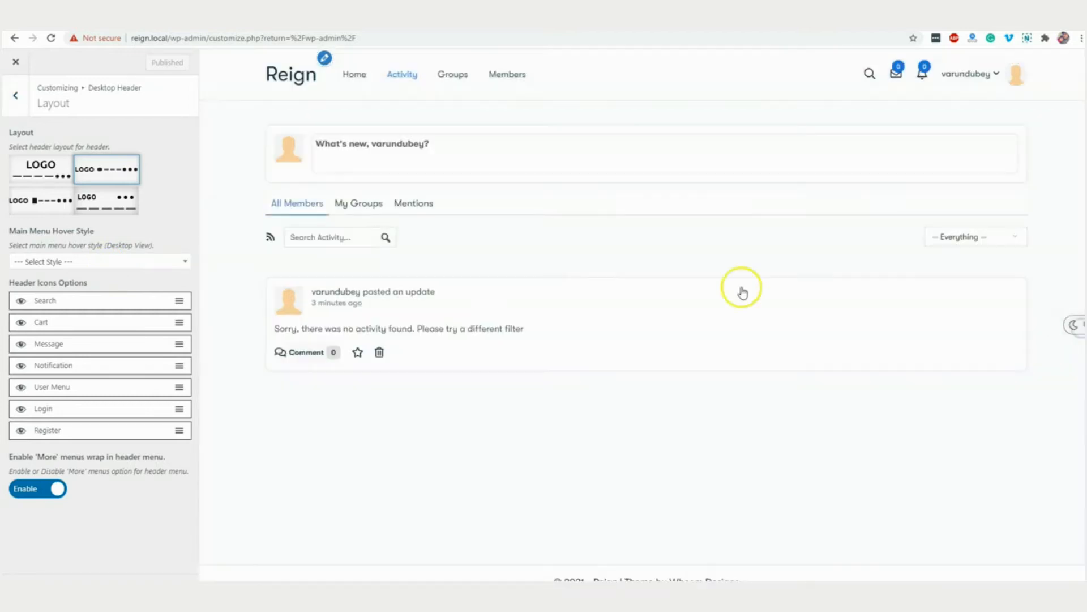
Try Hover Style 1 through Hover Style 5 in turn as the main menu hover style, previewing them on the header menu
click(53, 262)
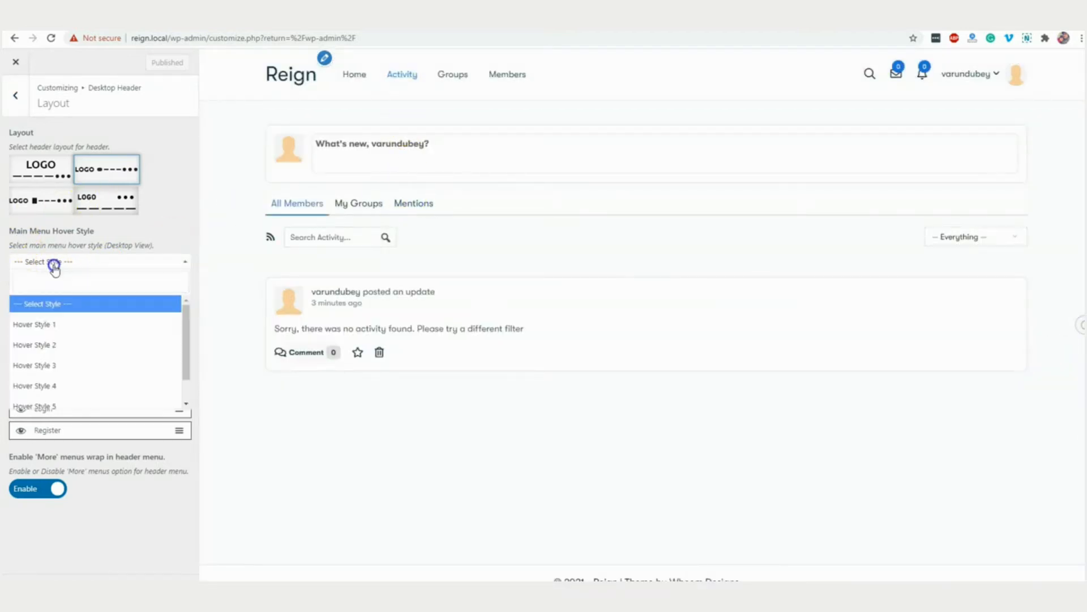
click(56, 322)
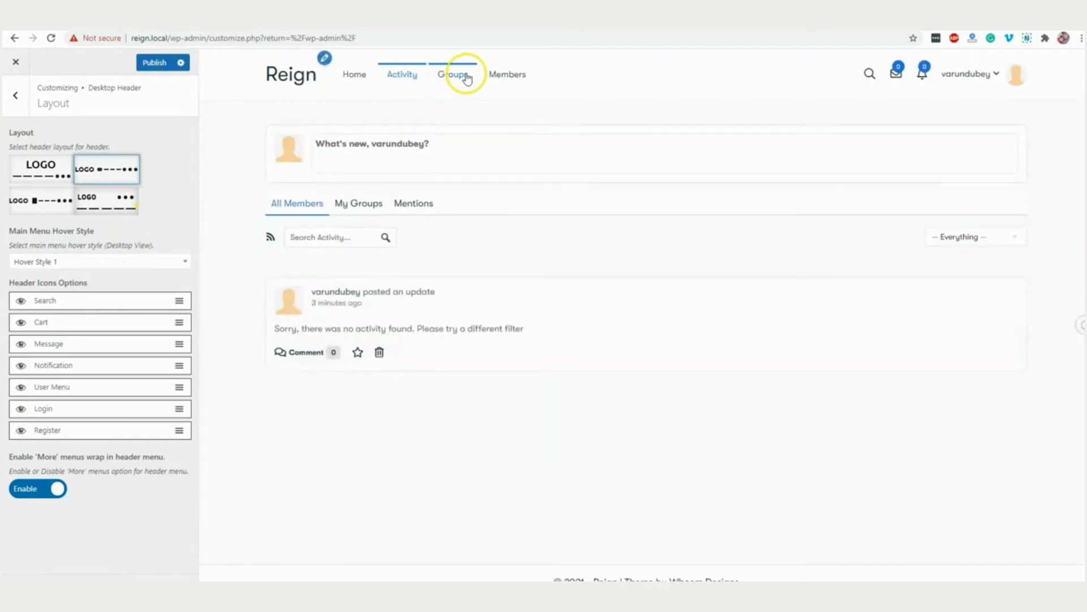
click(52, 262)
click(36, 343)
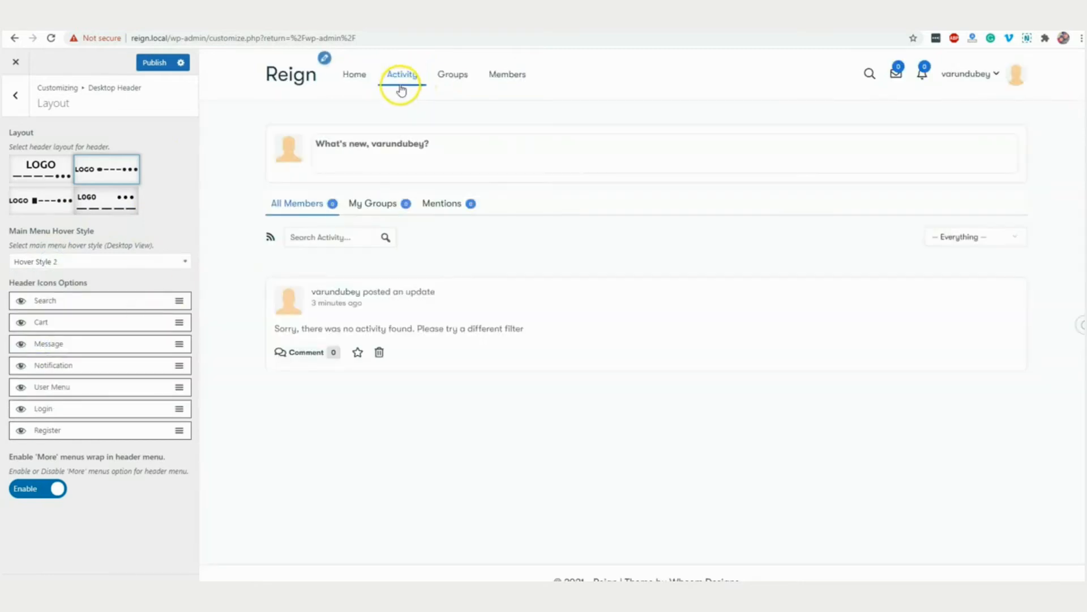
click(53, 263)
click(48, 364)
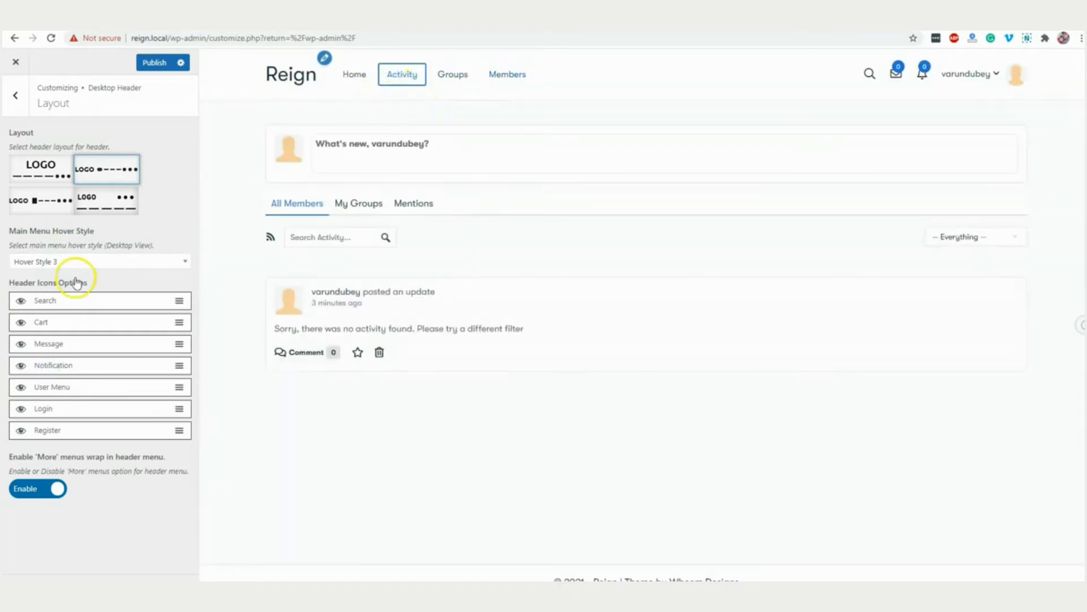
click(62, 262)
click(49, 383)
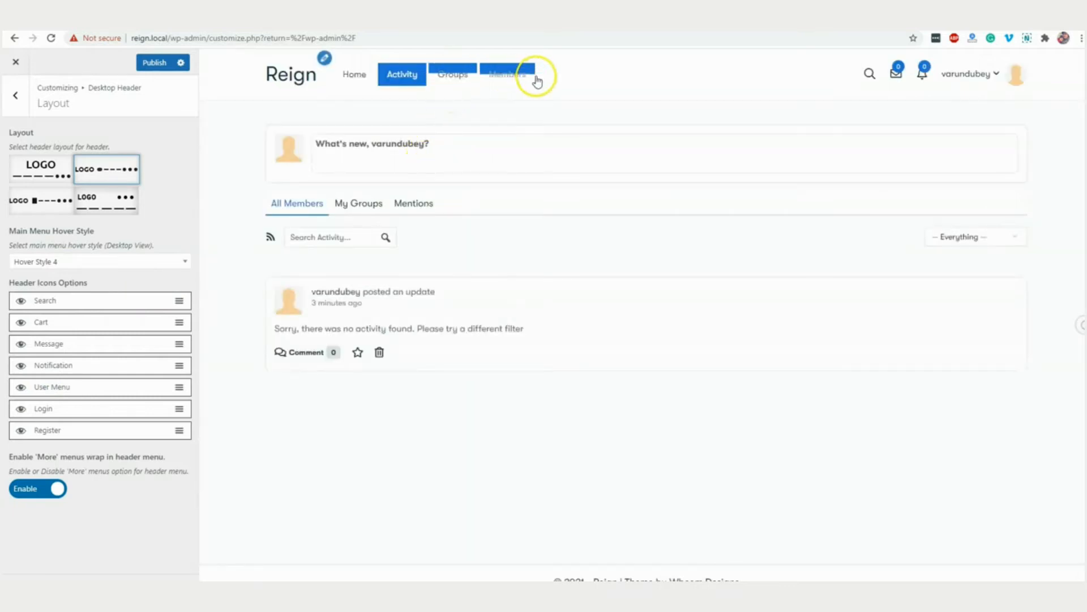
click(72, 263)
click(73, 408)
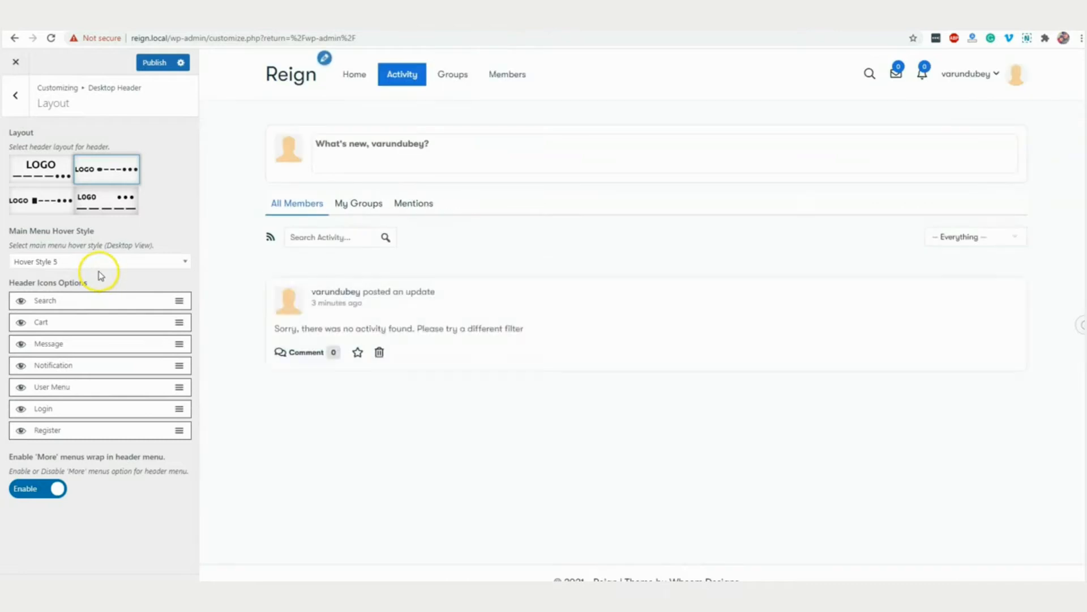
Set the main menu hover style to Hover Style 6
click(47, 267)
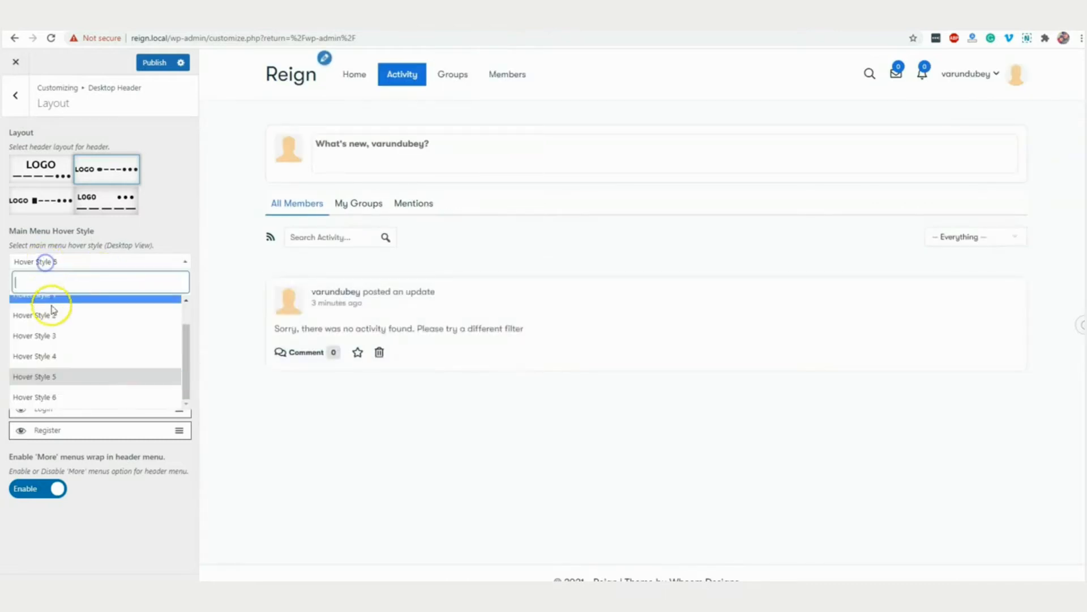
click(48, 383)
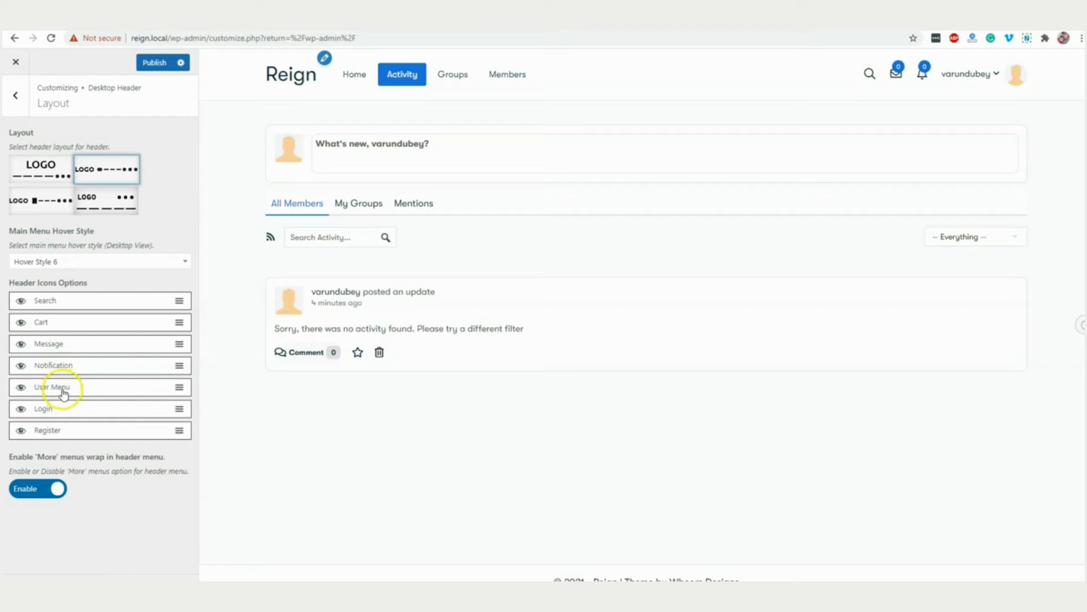
mouse_move(1000, 80)
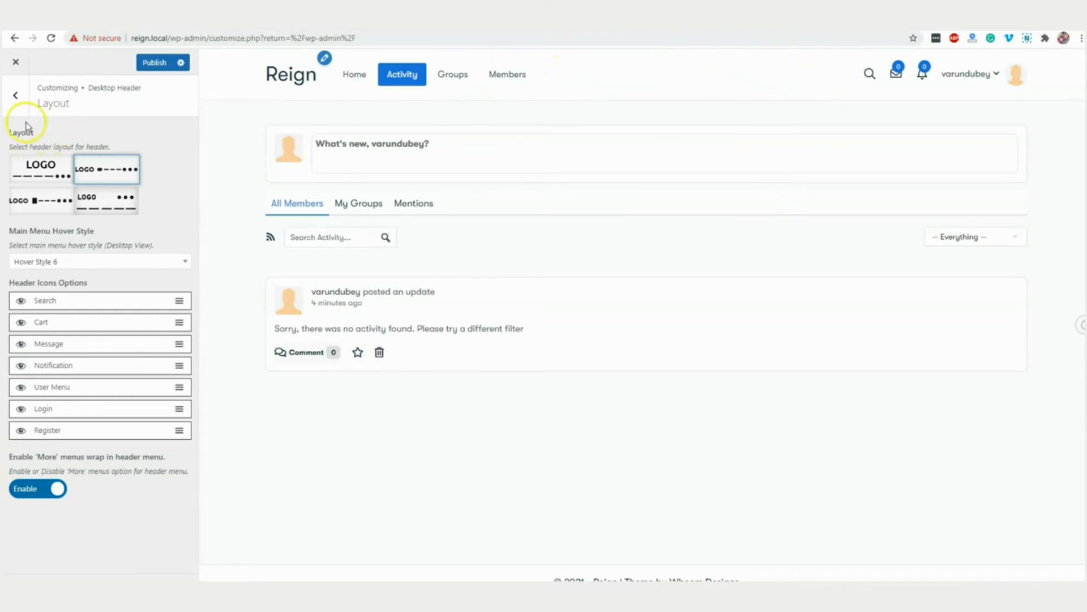
Switch Config Sticky Menu away from Default in the Sticky Menu settings and review the sticky header logo and color options
click(17, 97)
click(79, 164)
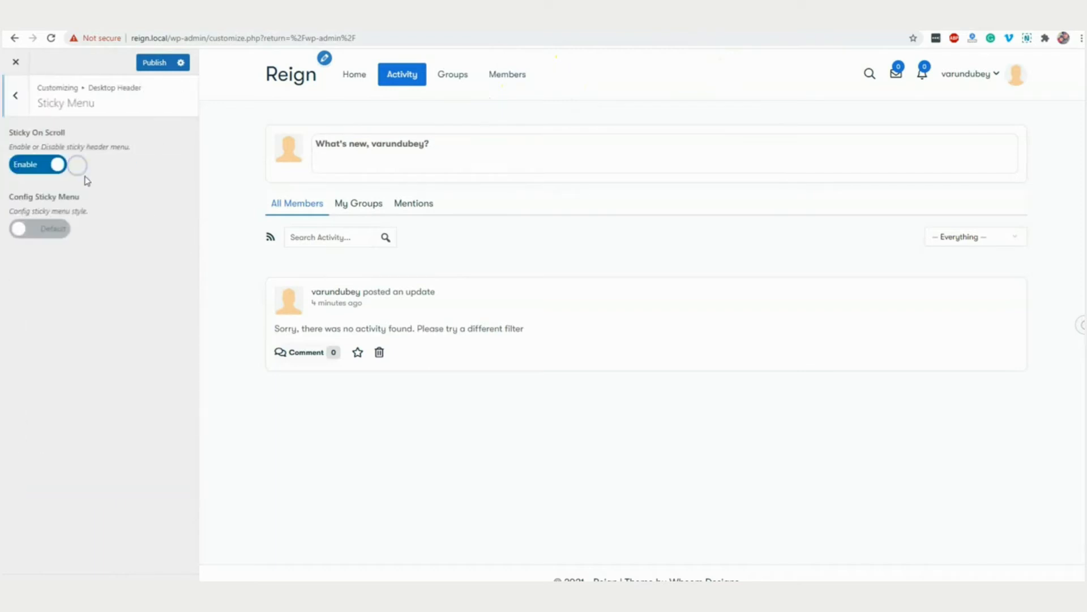
click(526, 147)
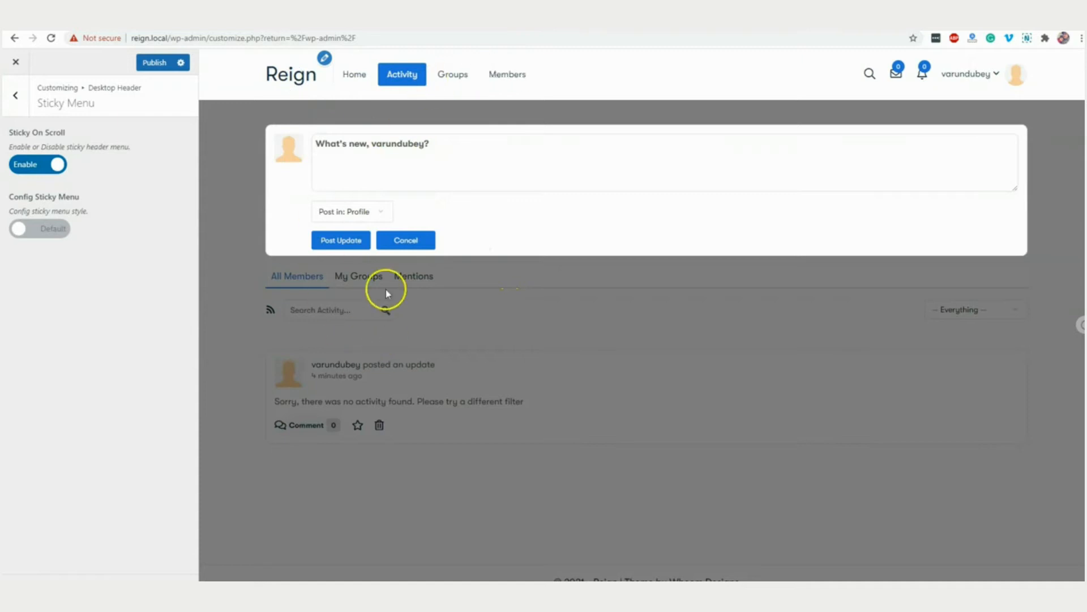
click(240, 220)
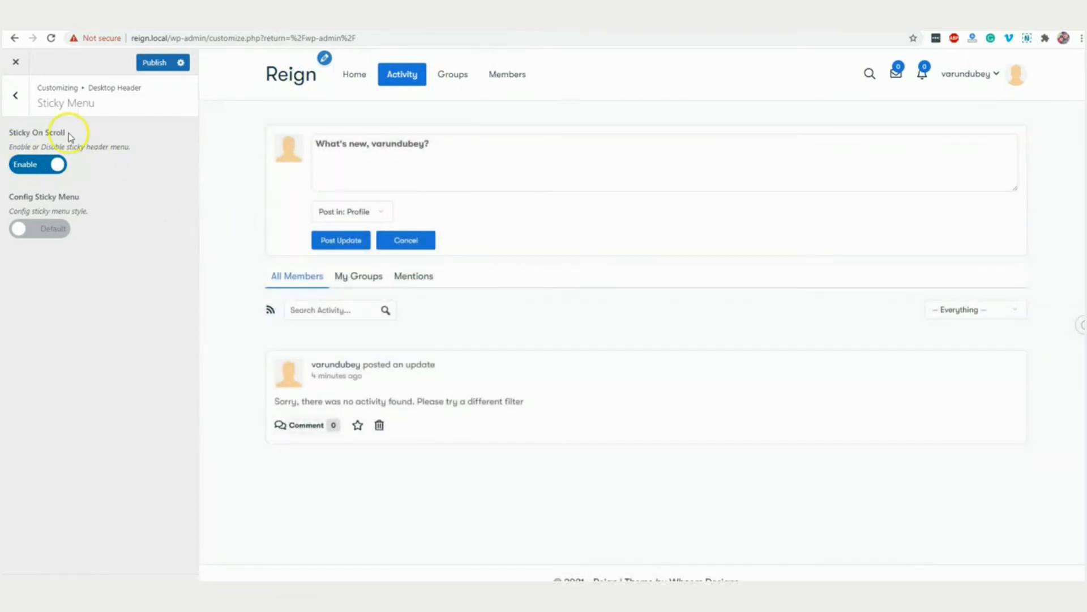
click(35, 241)
scroll(126, 278, down, 5)
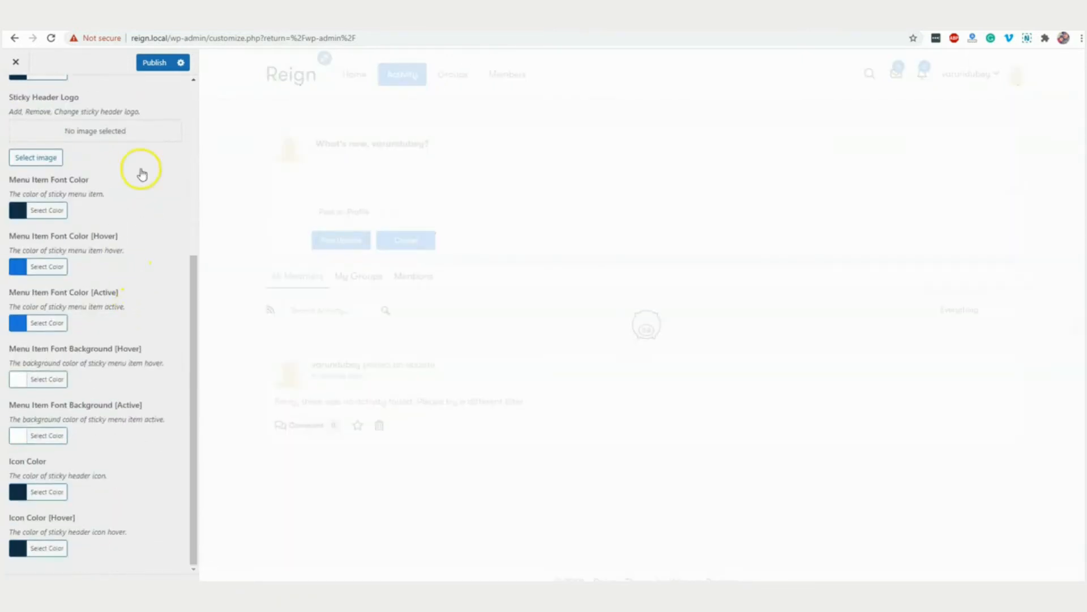
scroll(126, 322, up, 4)
scroll(121, 287, down, 3)
scroll(122, 323, up, 2)
click(15, 95)
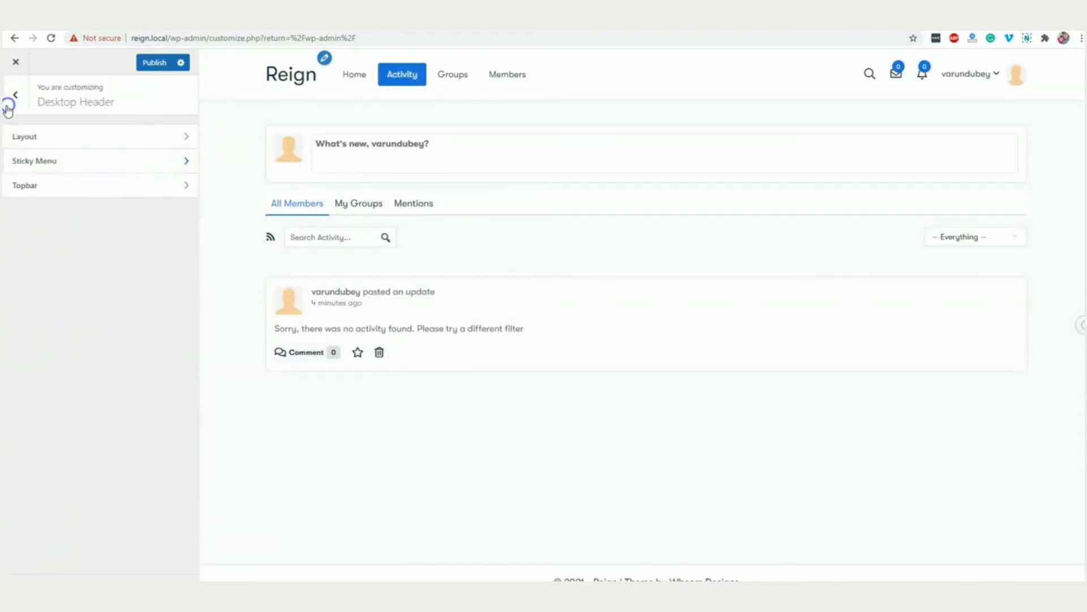
Enable the topbar in the Desktop Header's Topbar settings
click(25, 188)
click(42, 165)
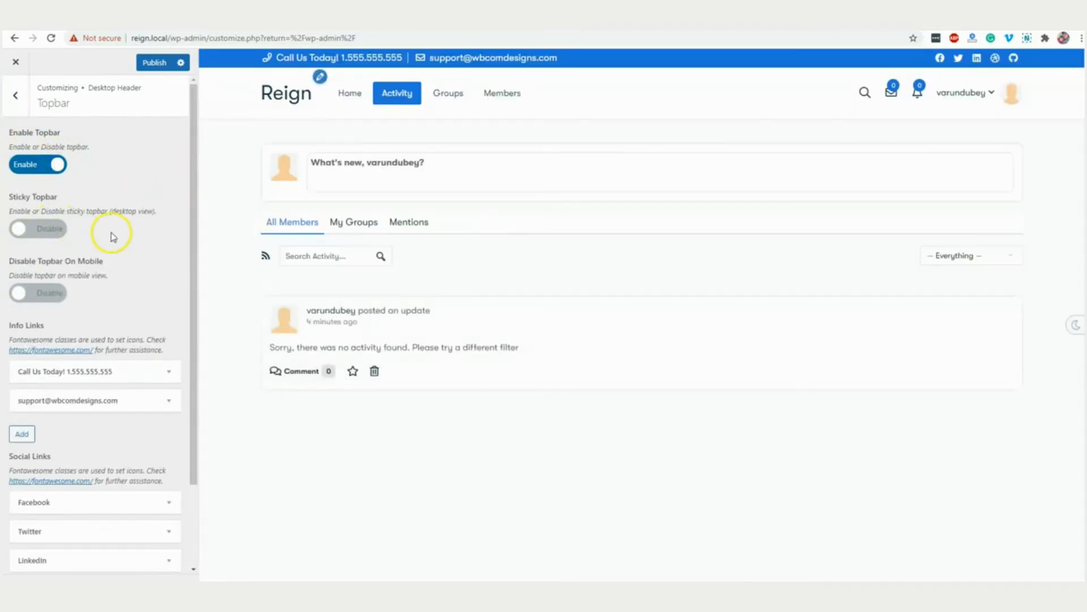
scroll(91, 280, down, 3)
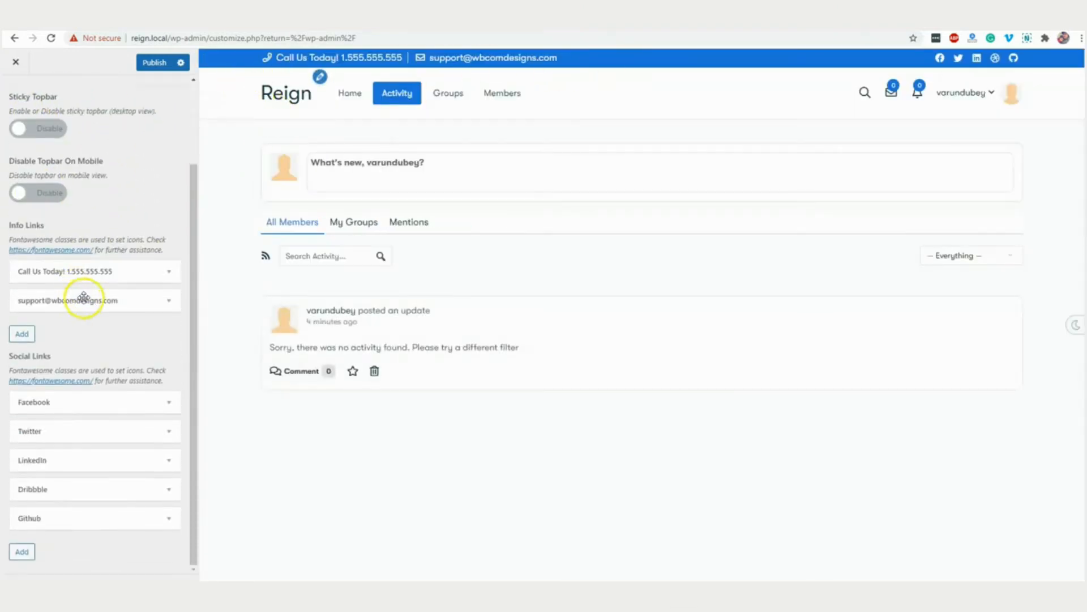
Review the title, icon and link fields of the phone and email entries in the topbar's info links
click(119, 275)
scroll(120, 349, down, 3)
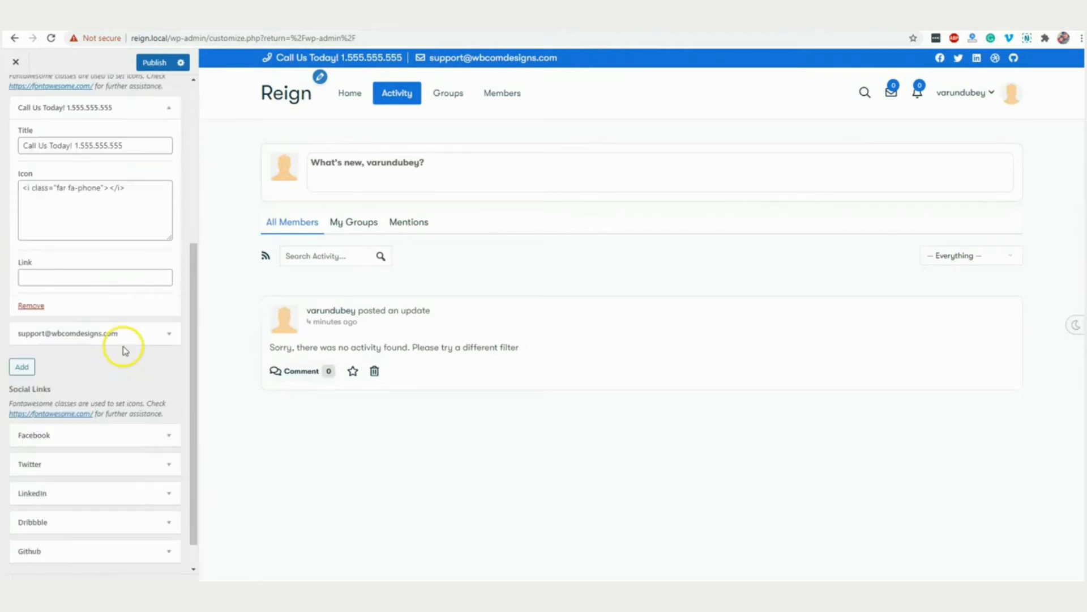
click(147, 182)
key(ctrl+a)
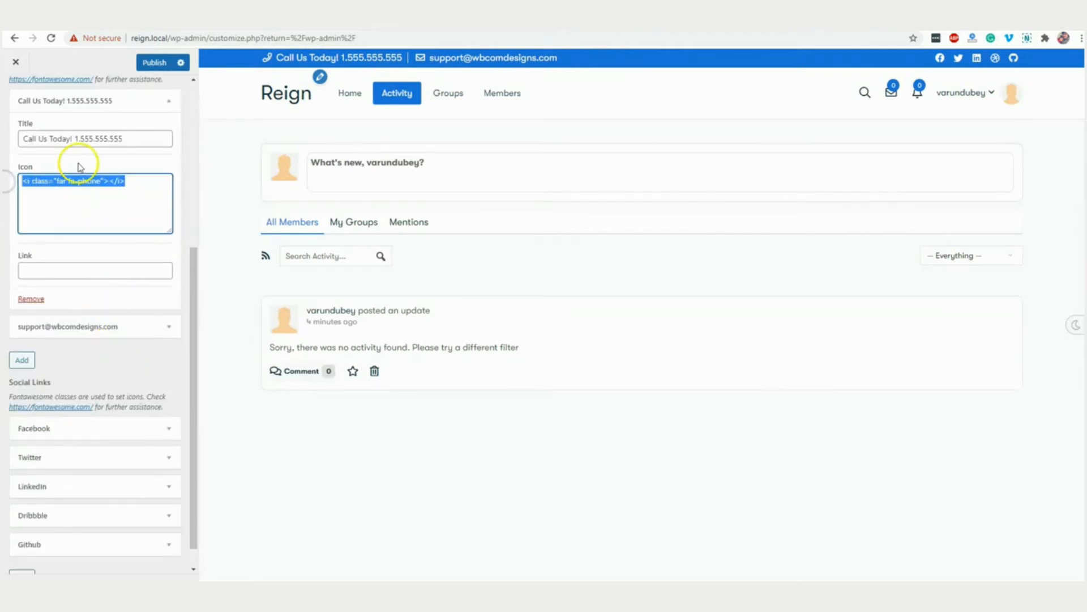
scroll(85, 221, down, 1)
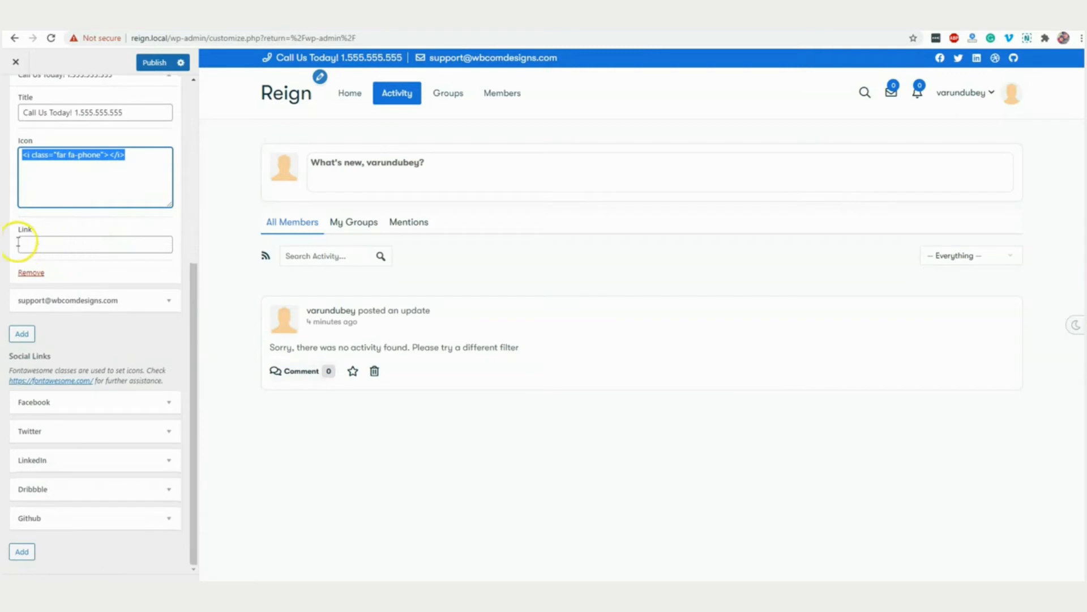
scroll(162, 303, up, 1)
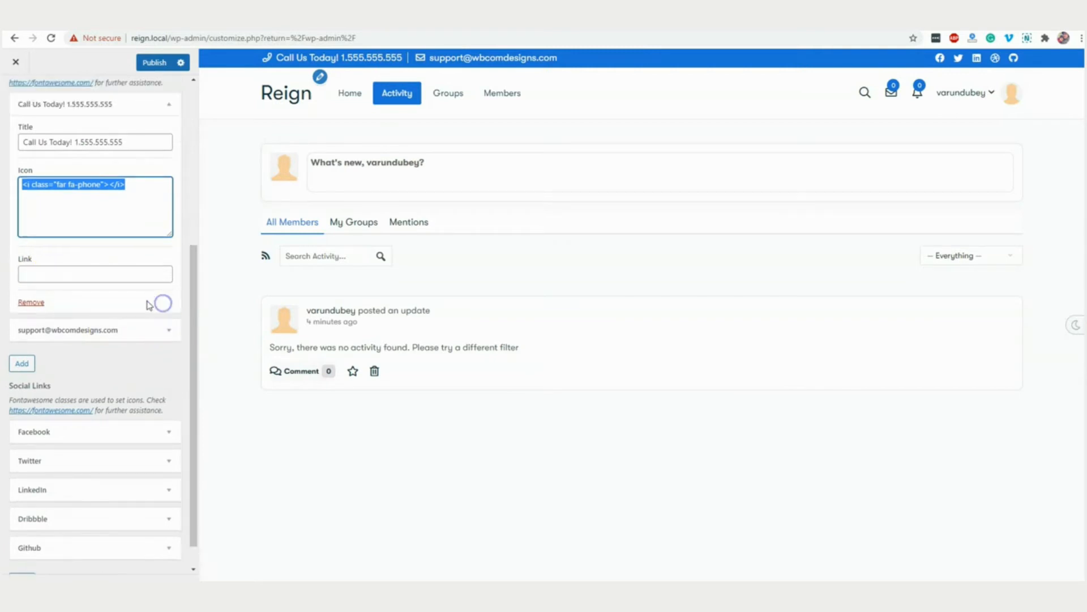
click(166, 330)
scroll(68, 329, down, 4)
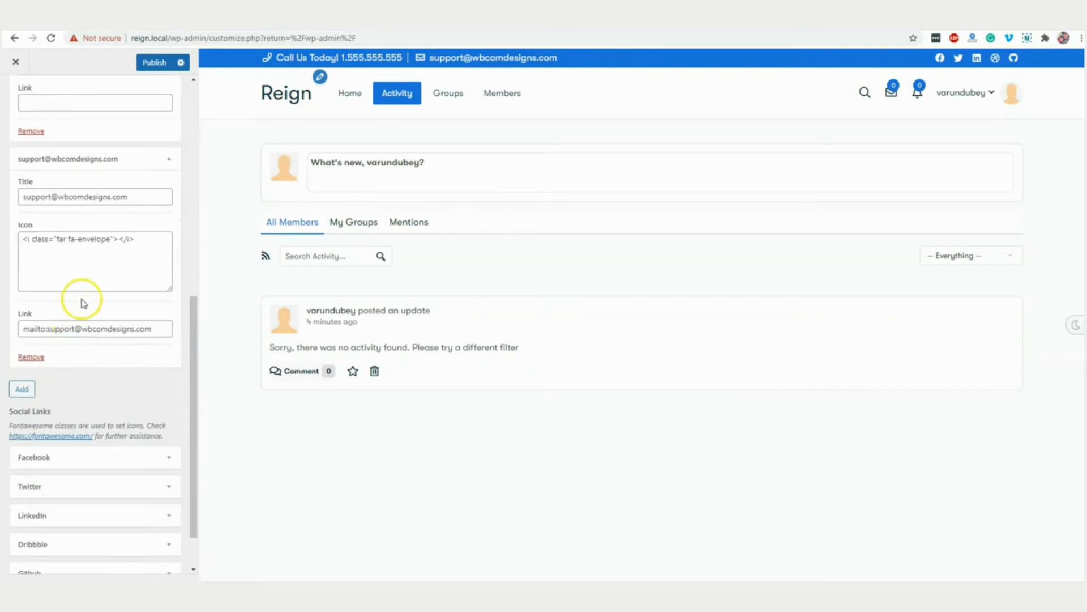
scroll(51, 294, up, 7)
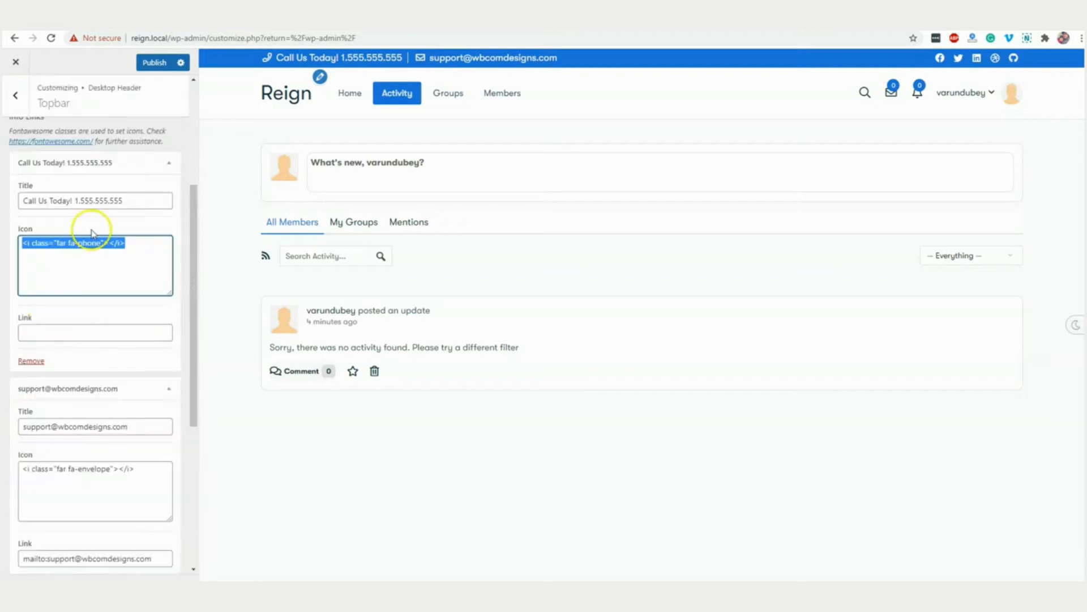
scroll(108, 243, down, 5)
scroll(127, 347, down, 2)
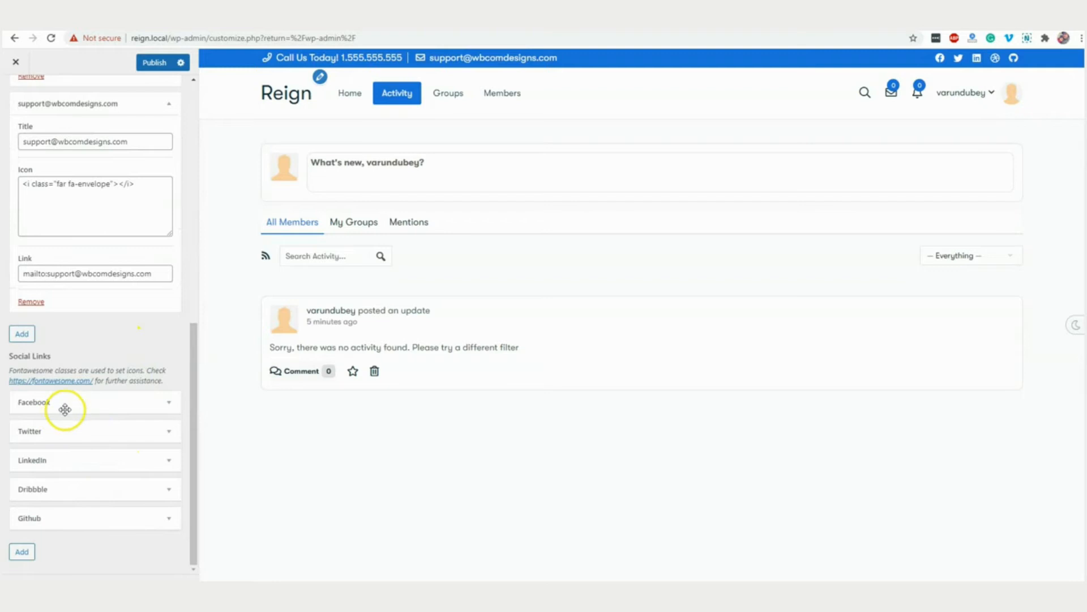
Review the title, icon and link fields of the Facebook and Twitter entries in the topbar's social links
click(165, 403)
scroll(158, 408, down, 3)
click(159, 425)
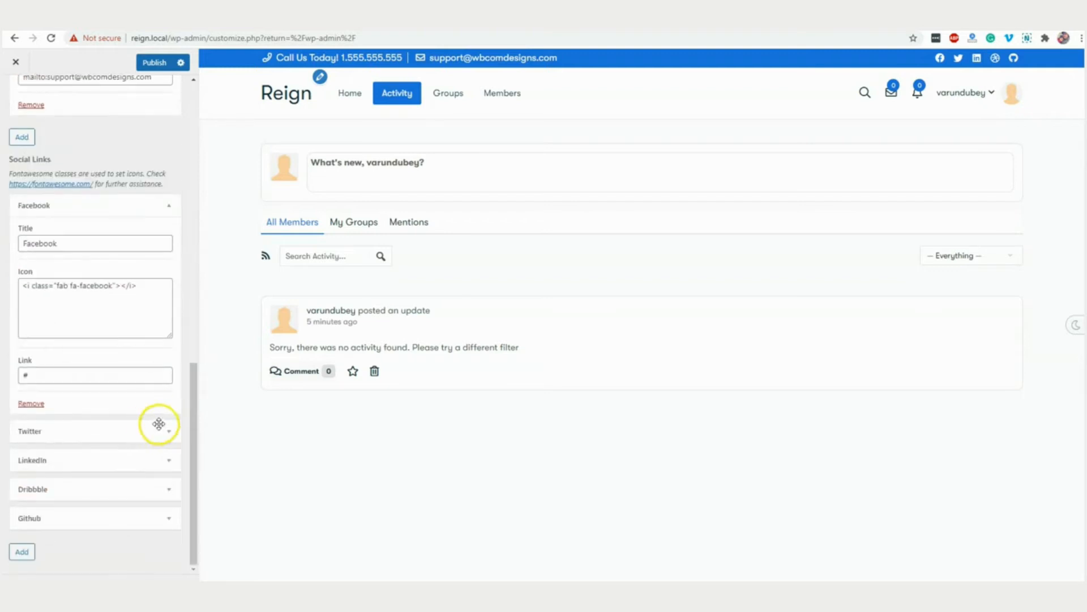
scroll(150, 421, down, 3)
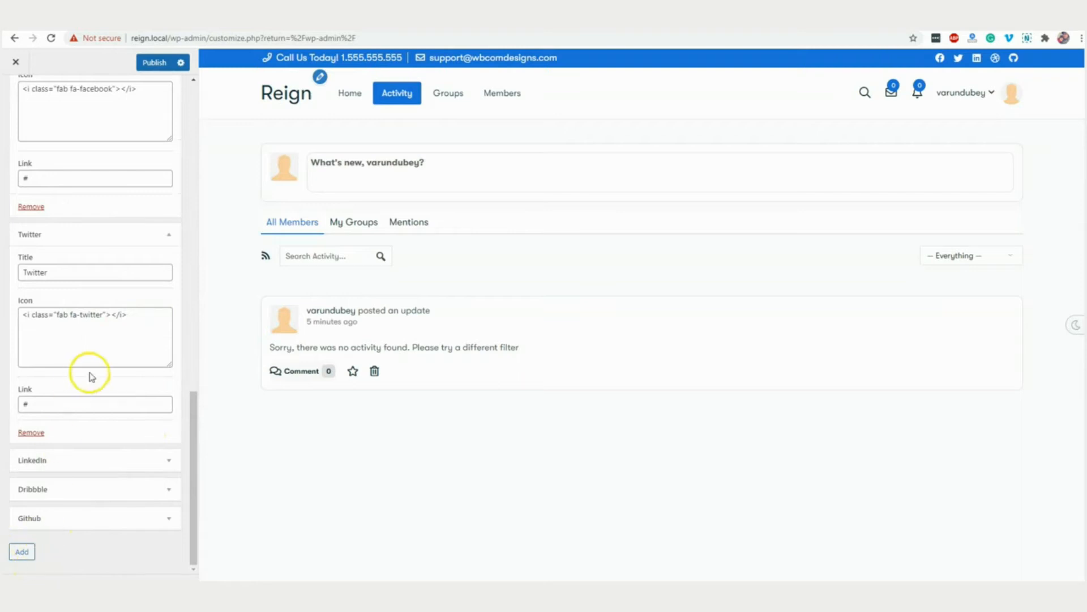
scroll(90, 377, up, 15)
click(16, 96)
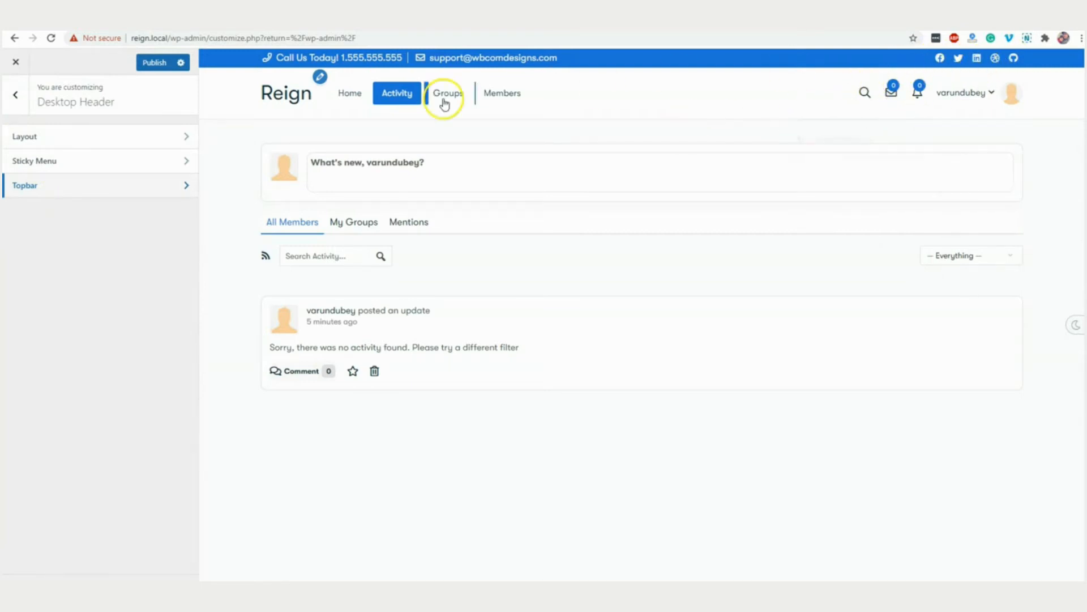
Review the Sub Header height, color and breadcrumb settings, with the Hello world! post opened in the preview
click(15, 94)
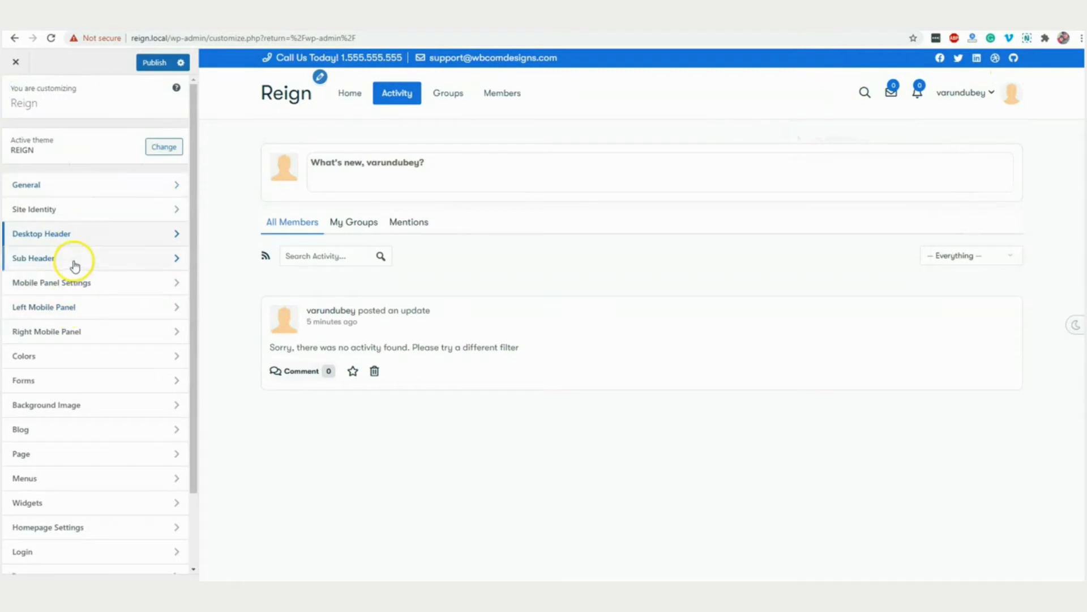
click(75, 265)
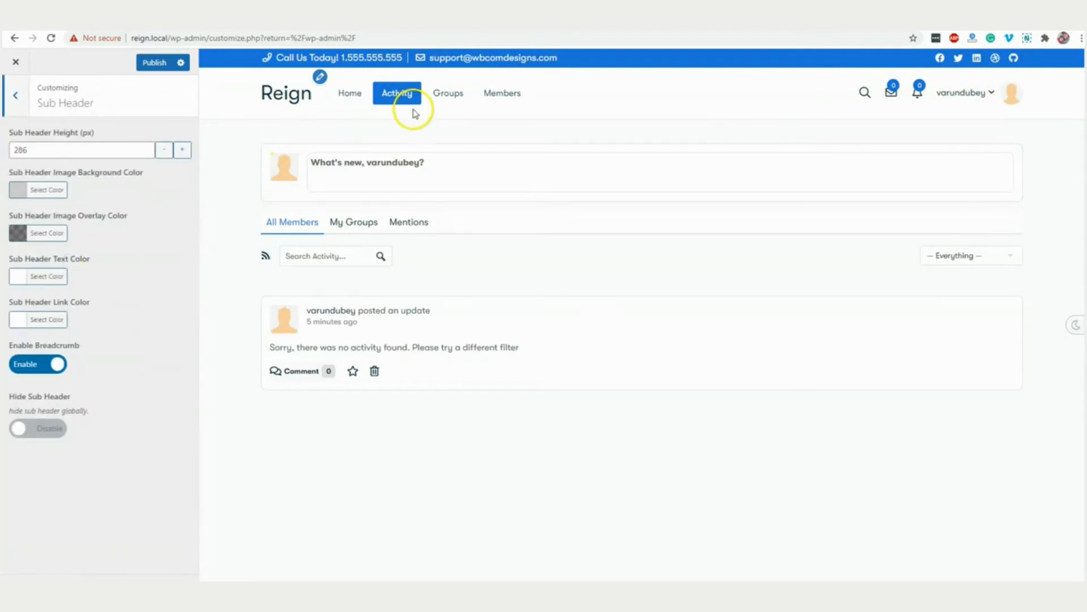
click(351, 104)
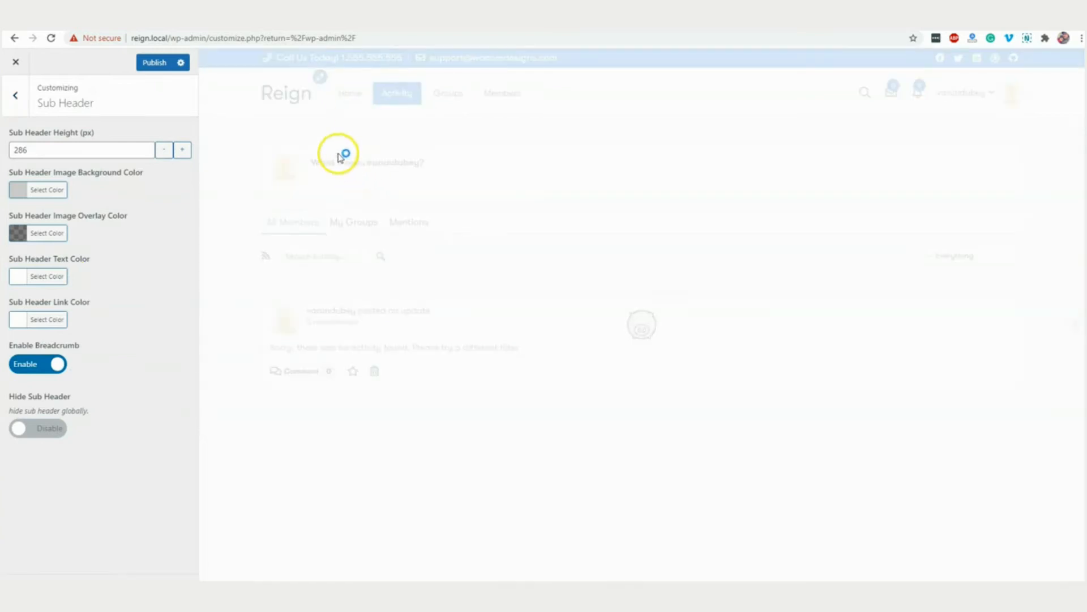
click(341, 171)
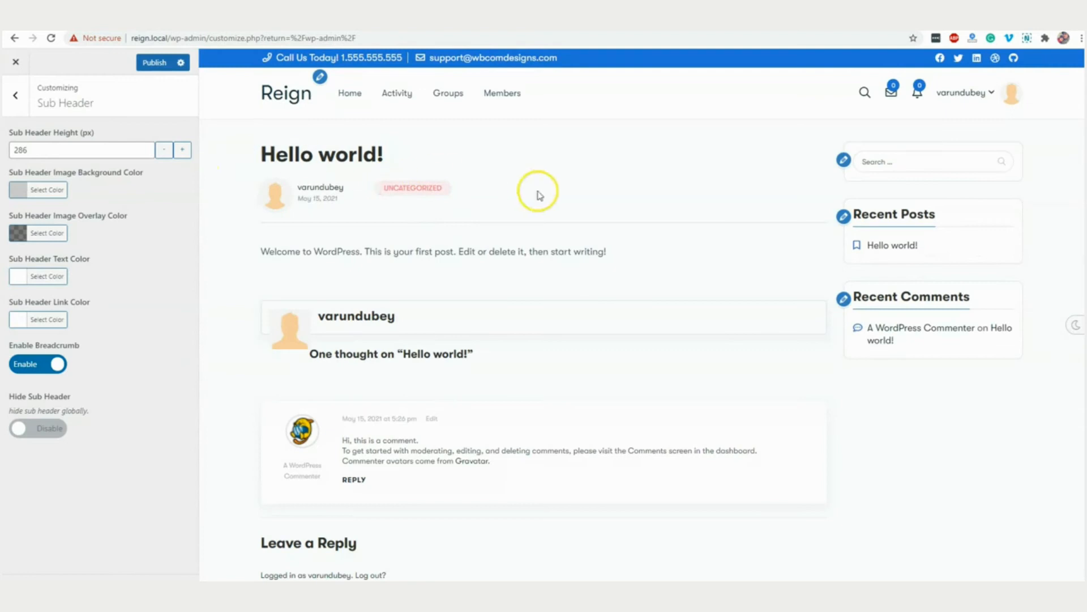
Return to the main customizer sections and publish the pending desktop header changes
click(22, 100)
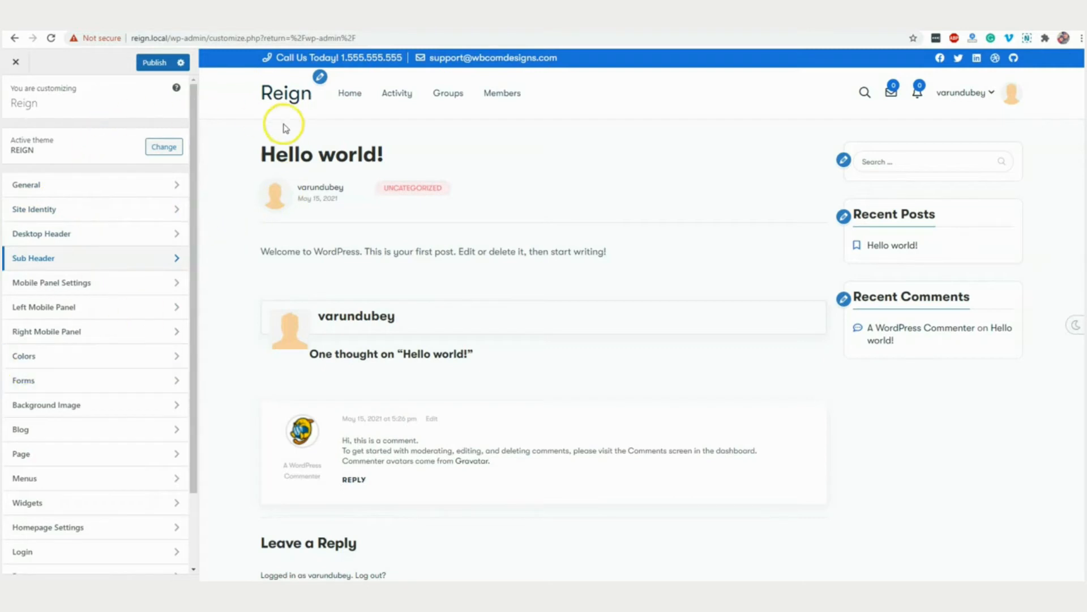
click(143, 63)
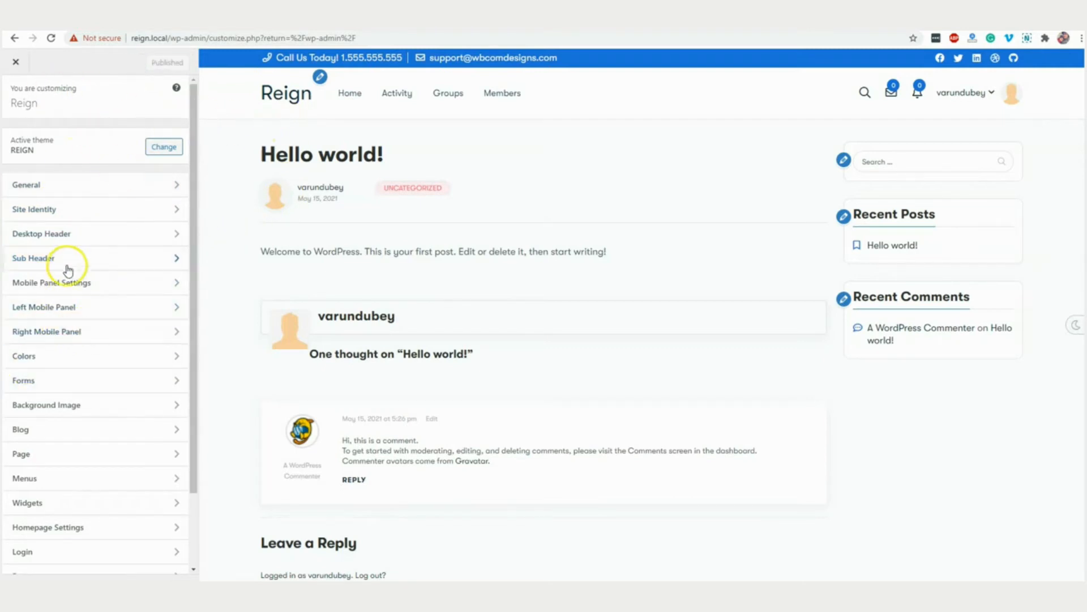
View the Mobile Panel Settings and preview the mobile header's navigation panel and user panel
click(68, 283)
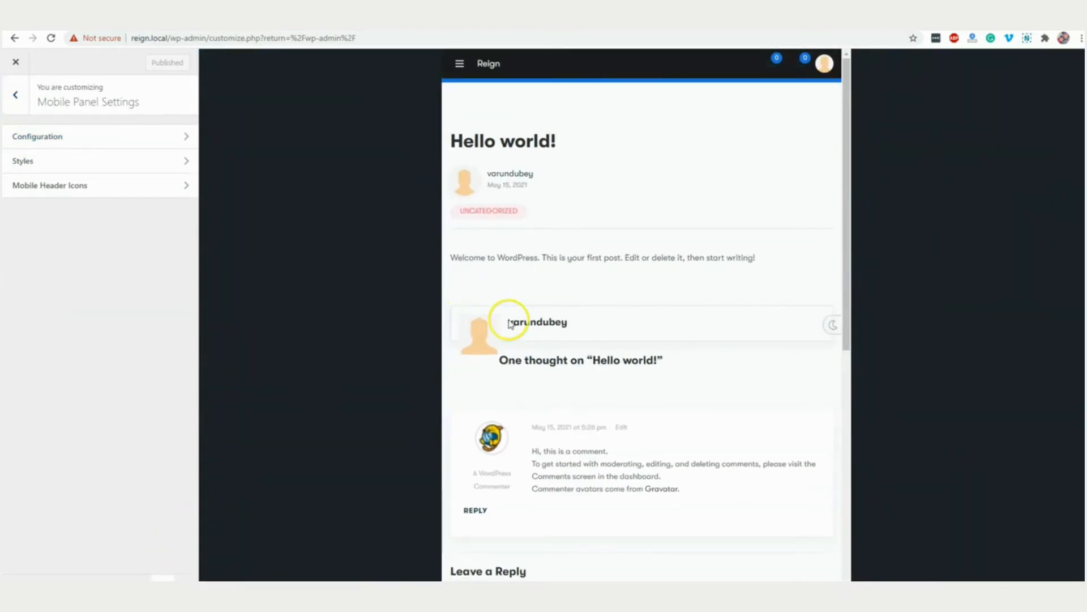
click(461, 67)
click(624, 67)
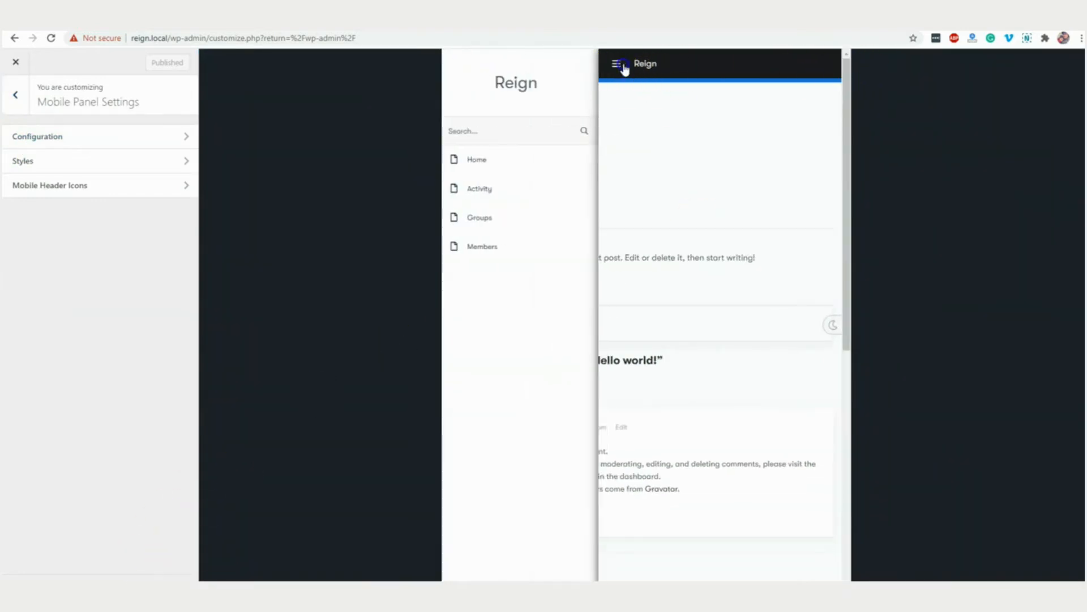
click(824, 67)
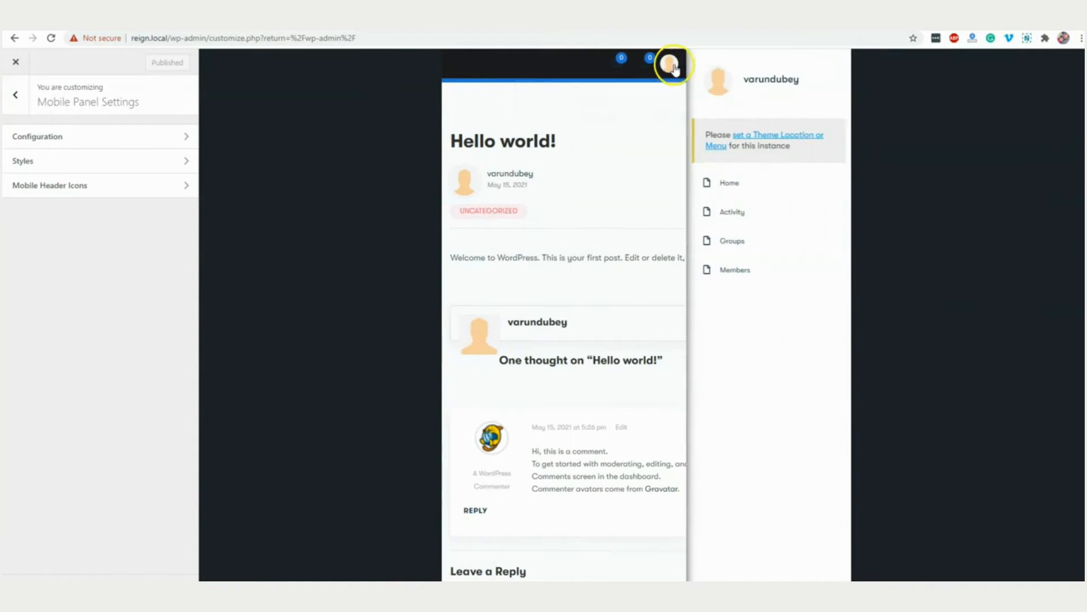
click(670, 65)
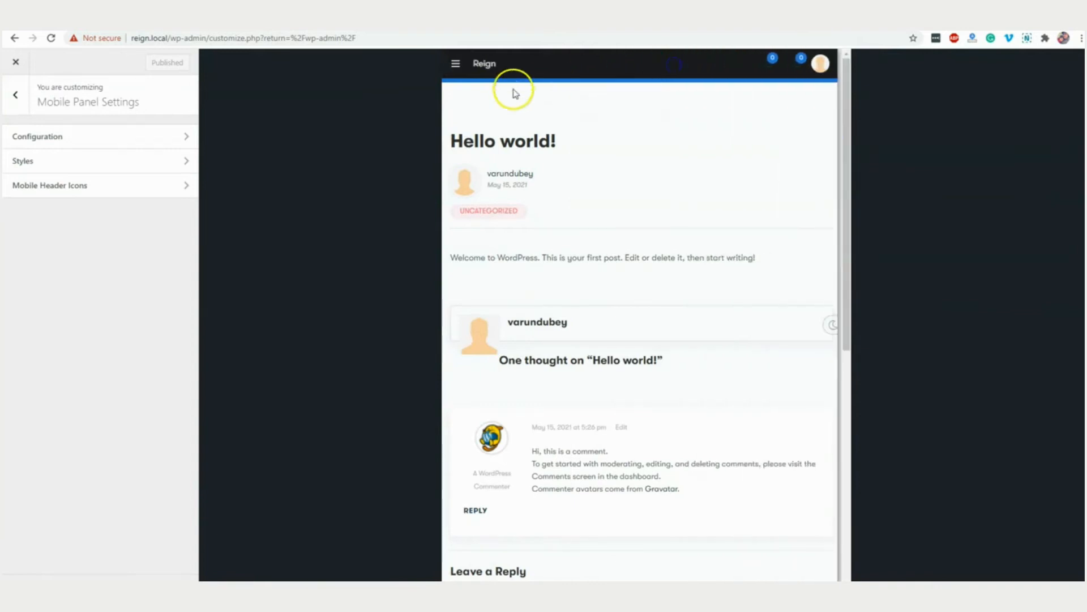
Review the mobile panel's Configuration settings, including toggle content, close icon, toggle bar position and text alignment
click(37, 137)
triple_click(30, 193)
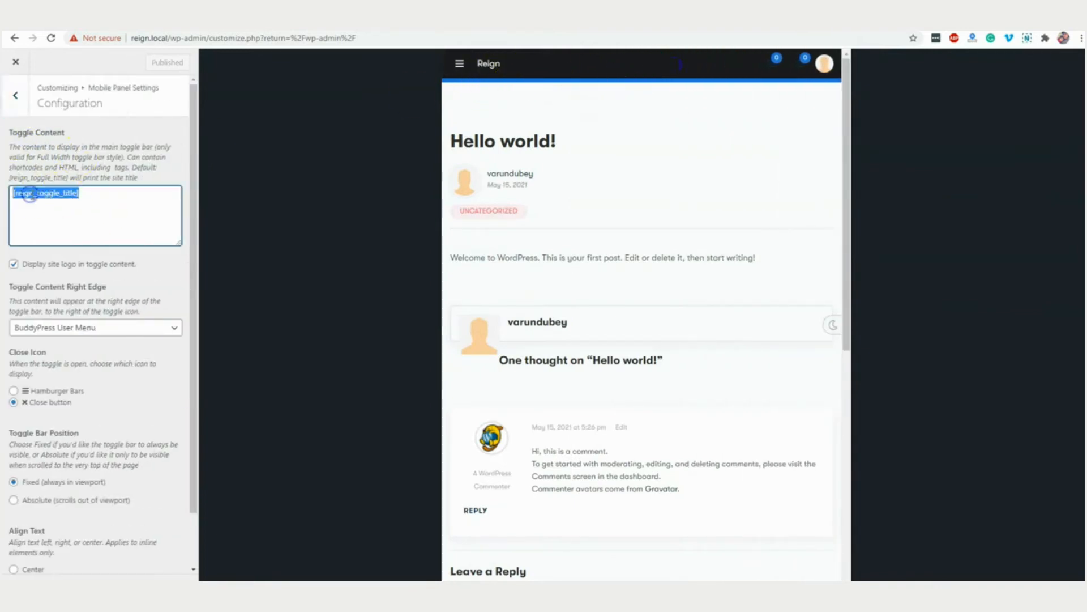
scroll(100, 298, down, 1)
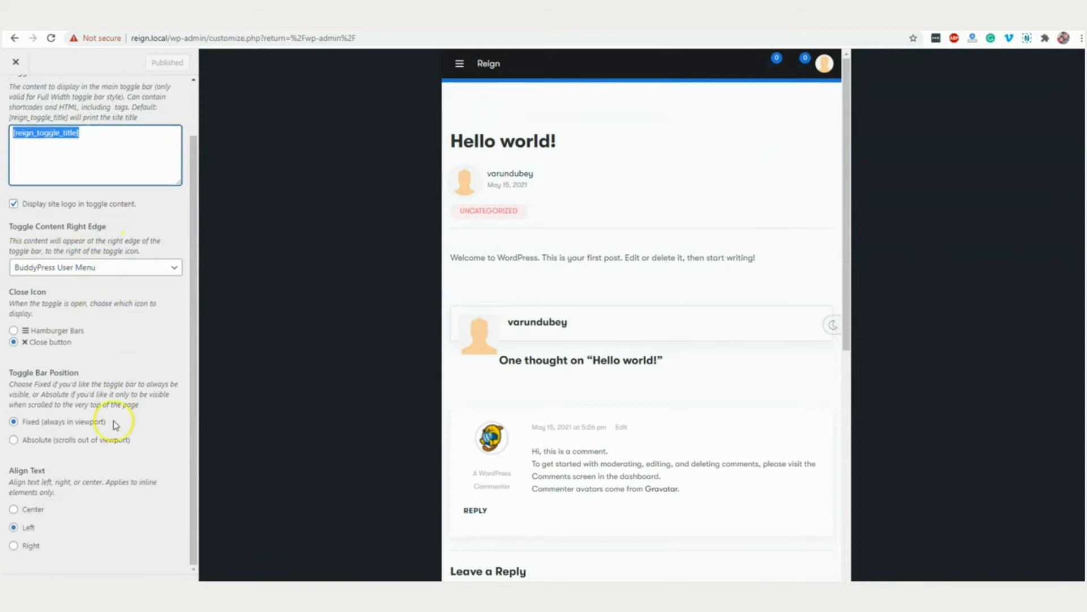
scroll(115, 425, up, 1)
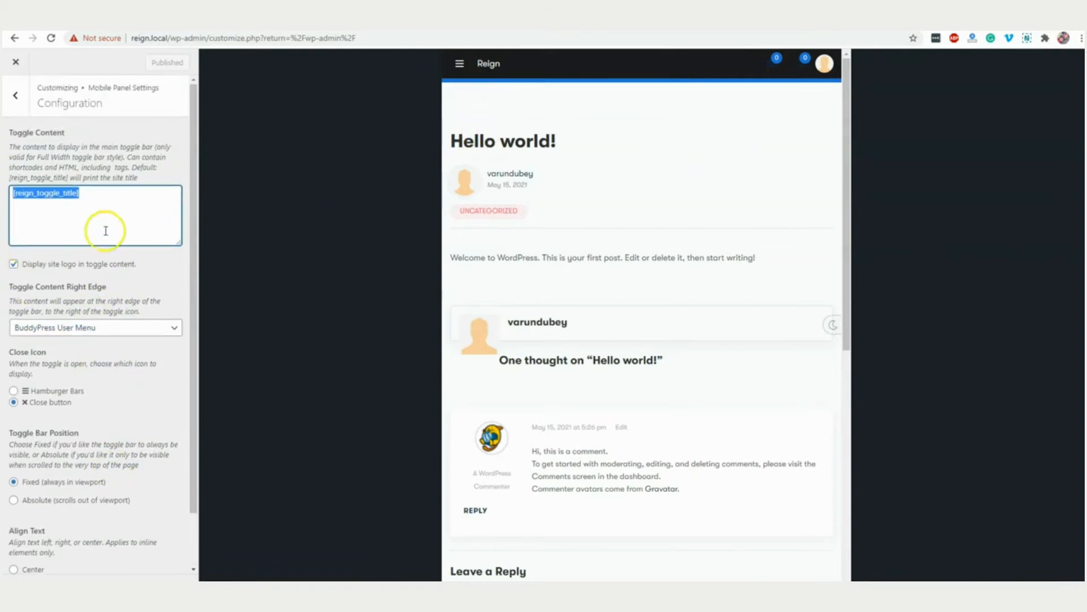
click(22, 112)
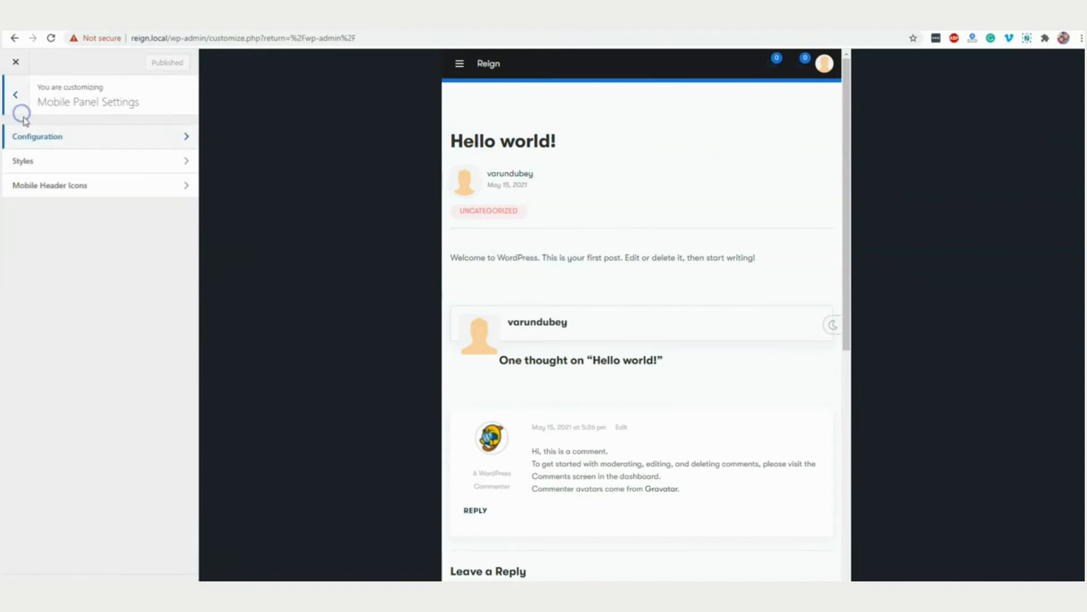
Set the mobile panel's background color to white (#ffffff) in its style settings
click(36, 161)
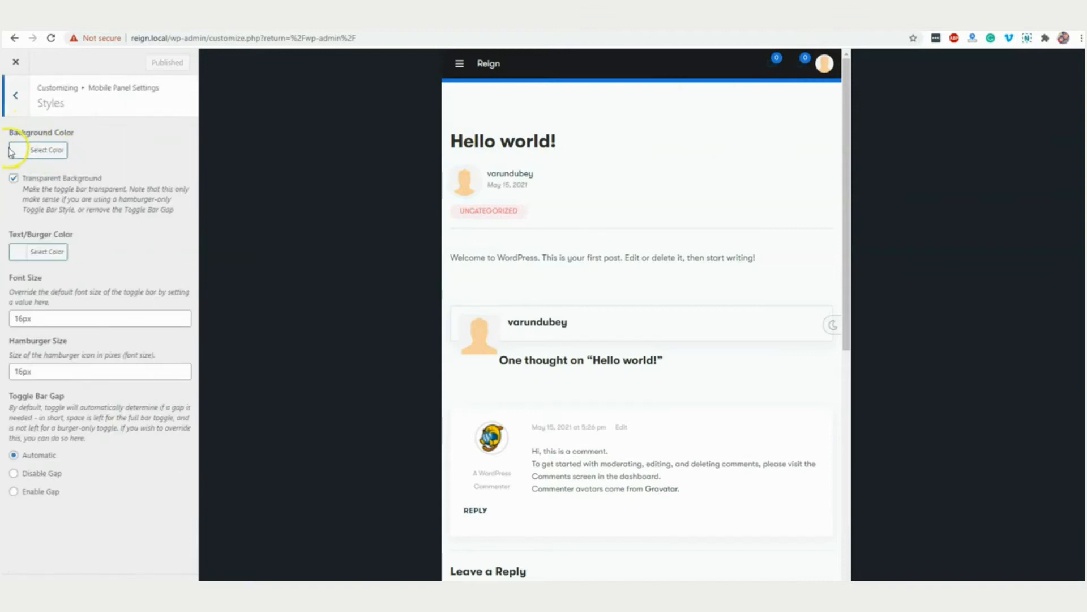
click(10, 151)
click(34, 283)
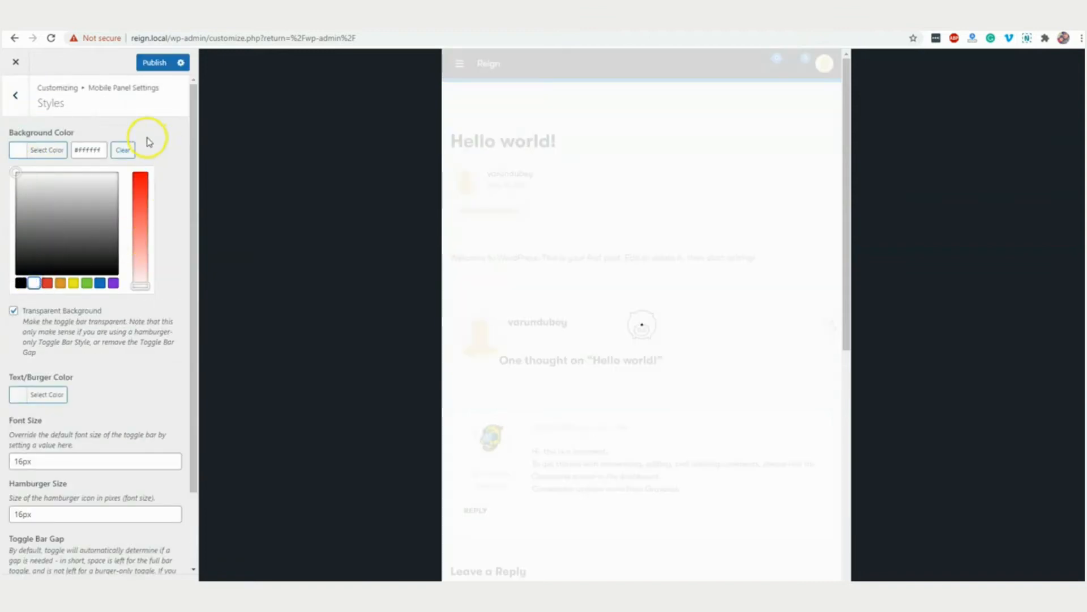
click(149, 141)
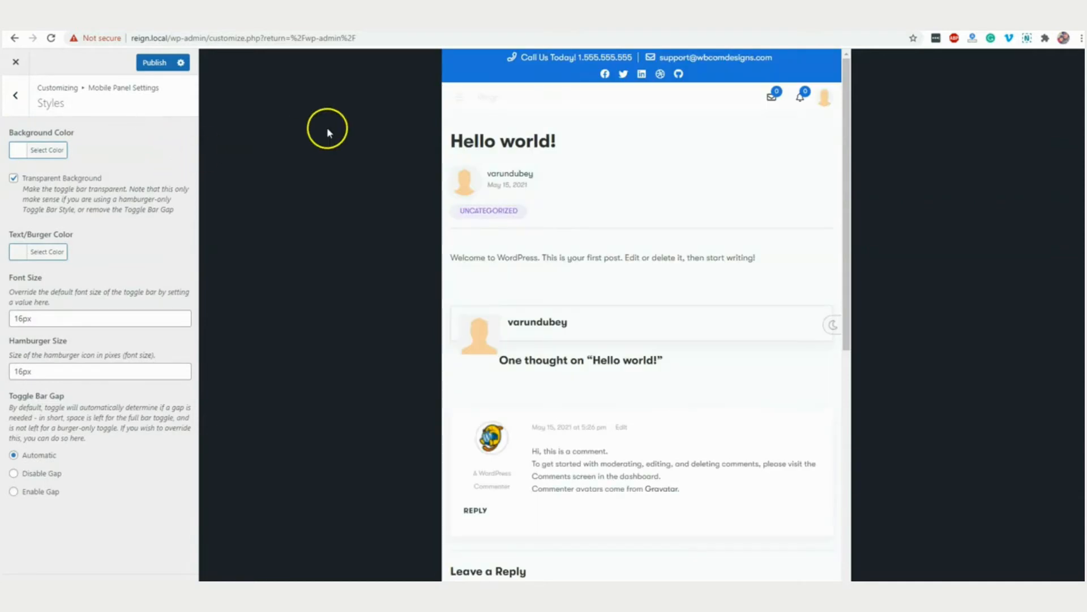
Disable the topbar in the Desktop Header settings and publish the changes
click(16, 96)
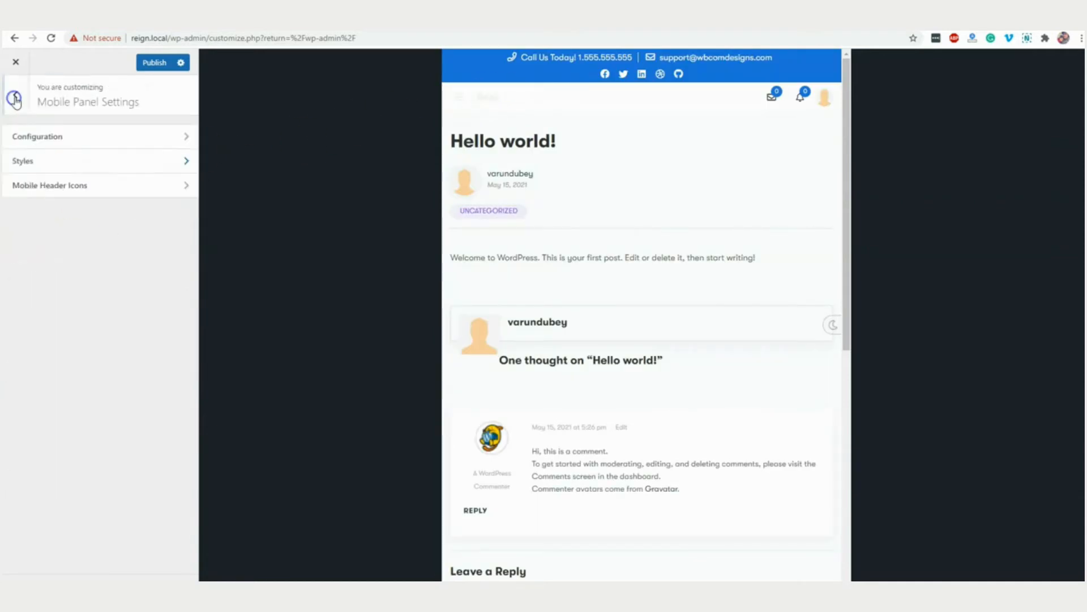
click(15, 104)
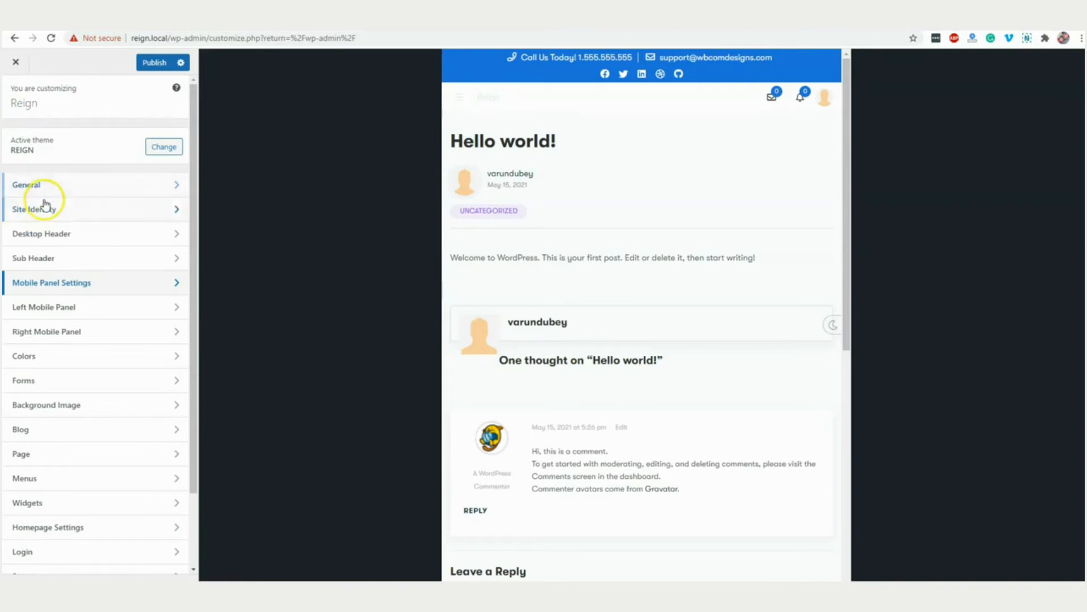
click(45, 233)
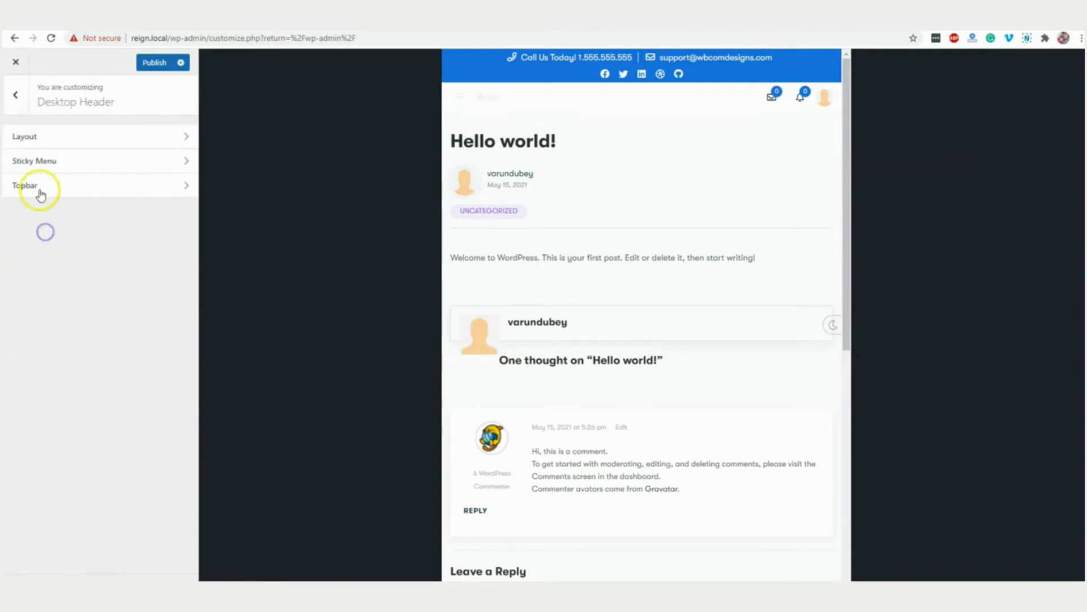
click(32, 187)
click(35, 163)
click(15, 90)
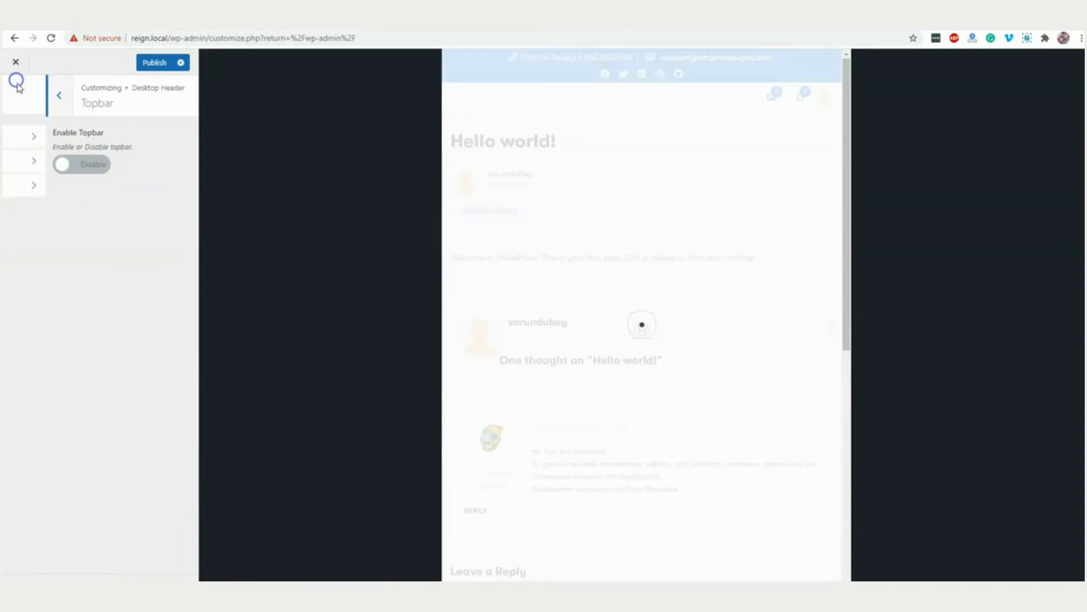
click(150, 65)
Enable the topbar to look over its options and link entries, disable it again and publish
click(49, 186)
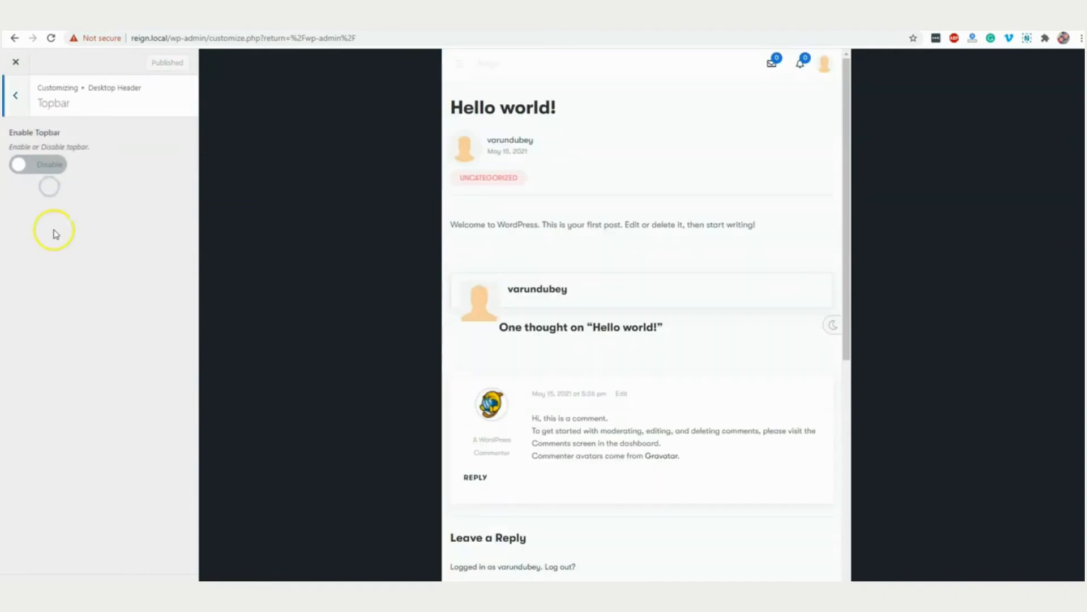
click(41, 170)
scroll(93, 493, down, 15)
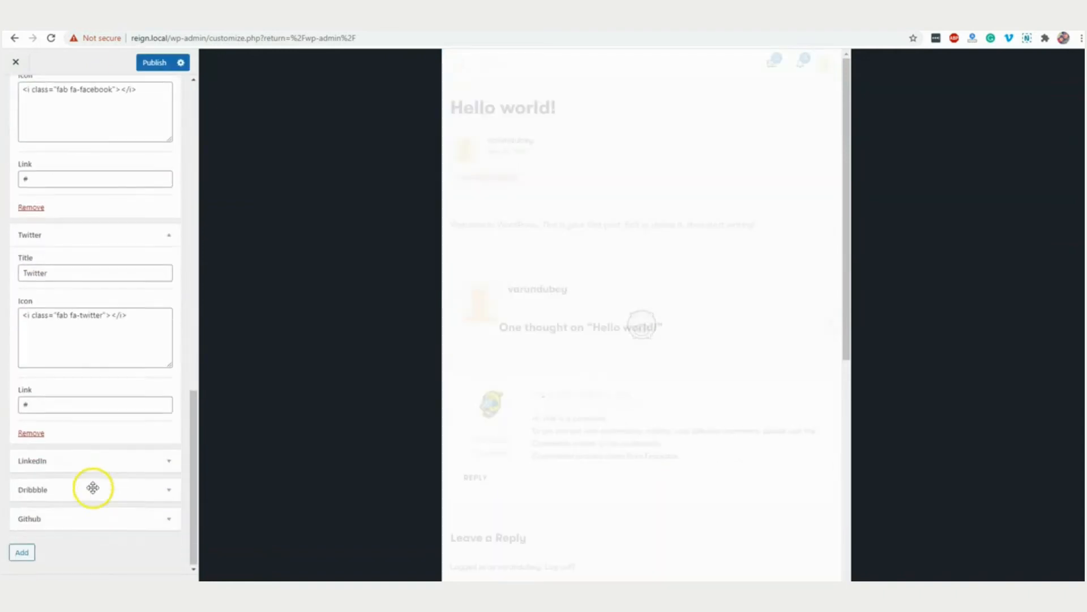
scroll(92, 432, up, 15)
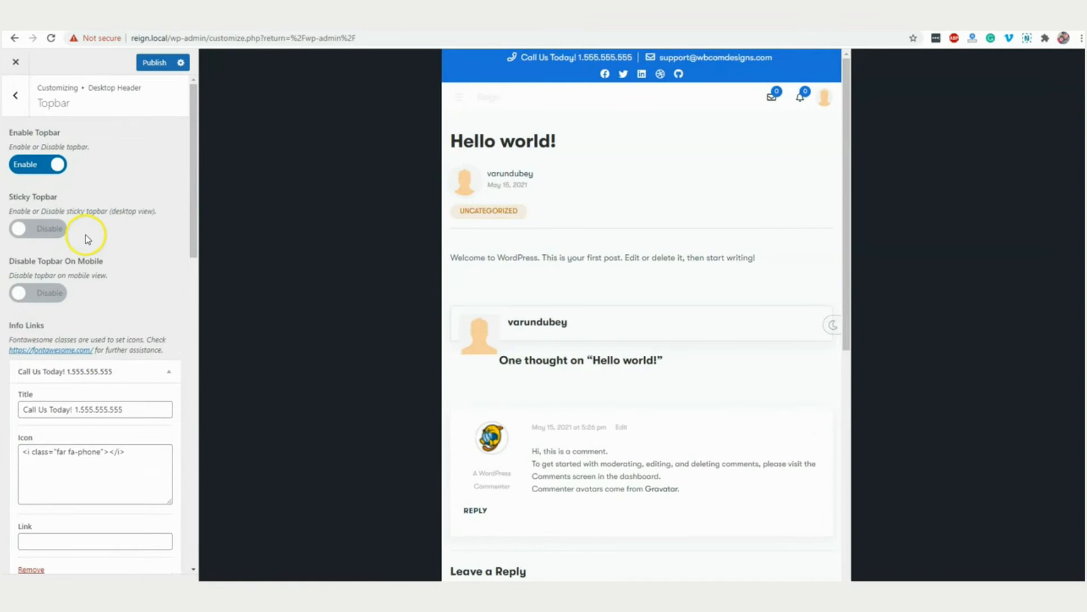
click(37, 172)
click(153, 62)
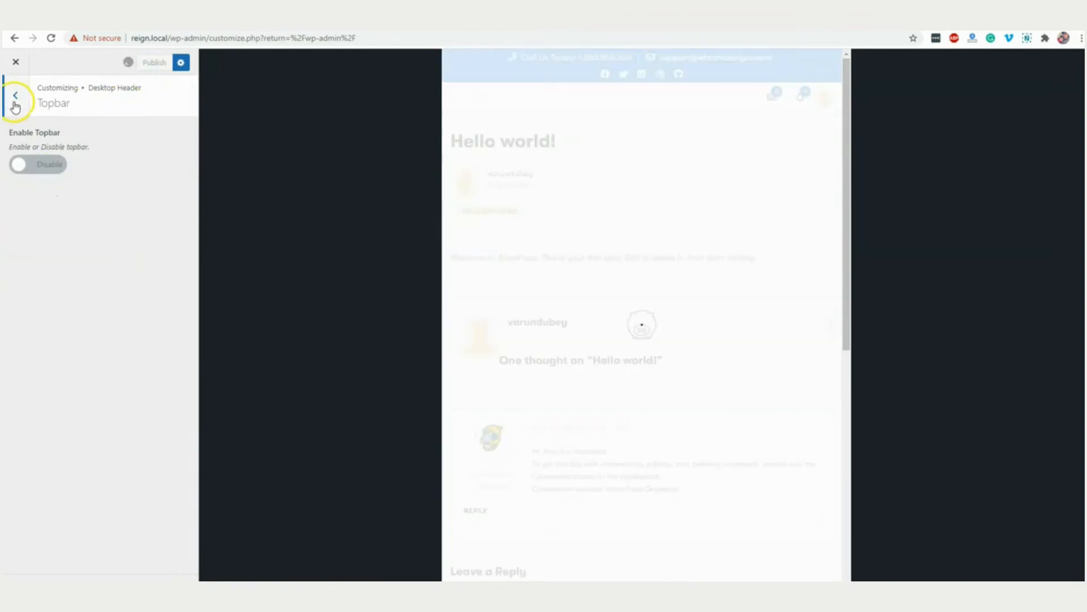
Set the Text/Burger Color to black in the mobile panel's Styles and check the font size field
click(15, 105)
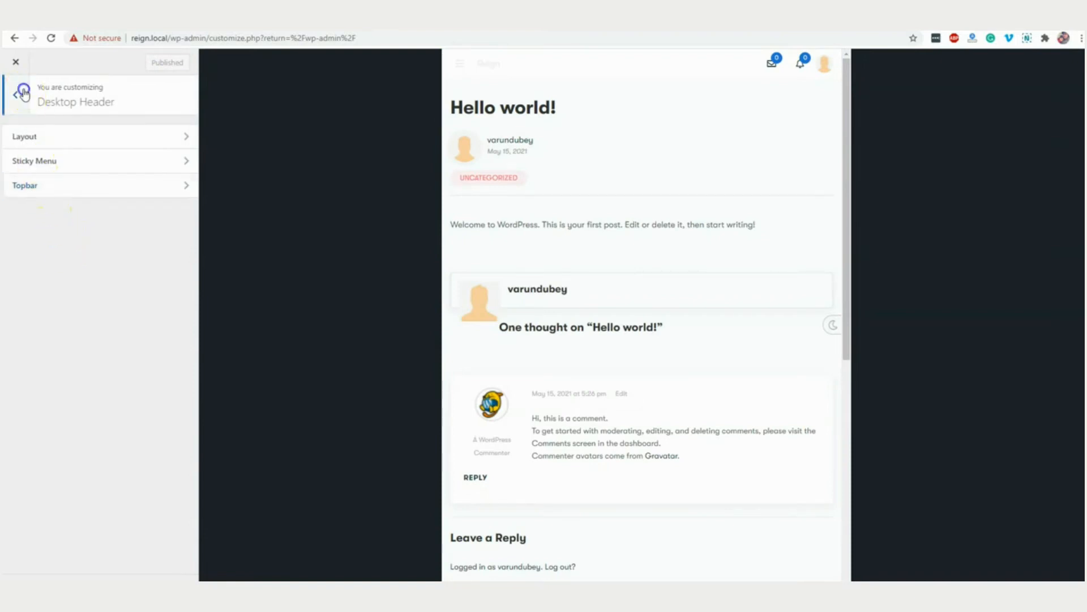
click(20, 93)
click(80, 282)
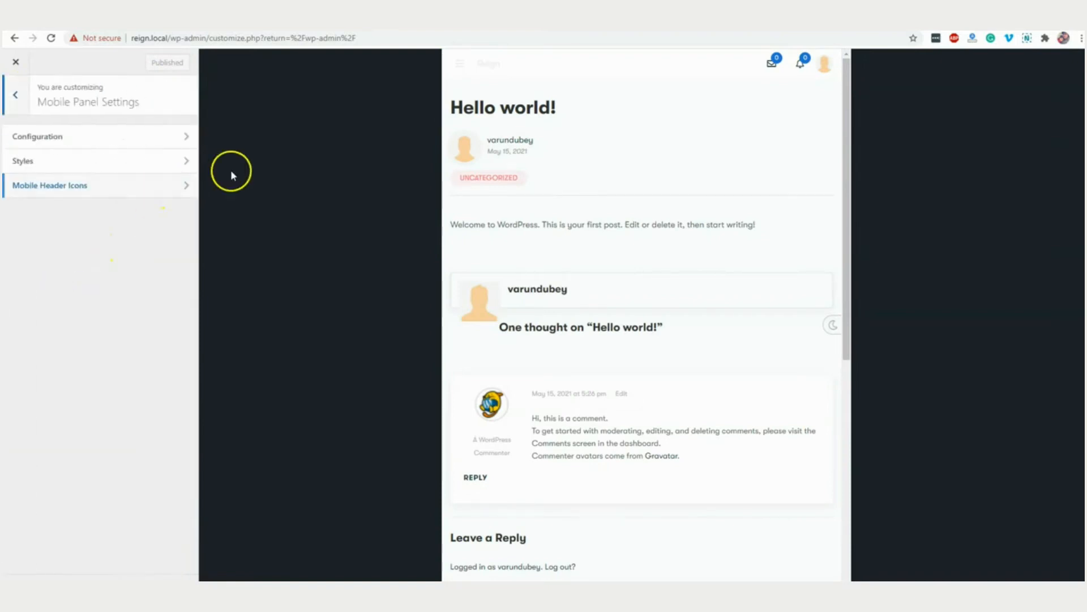
click(47, 161)
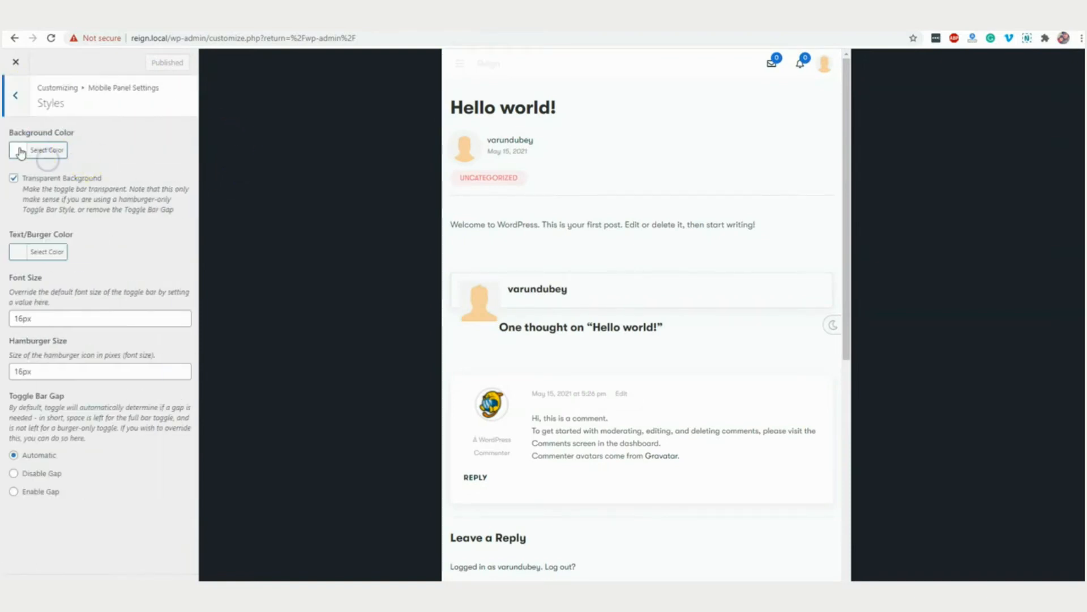
click(20, 249)
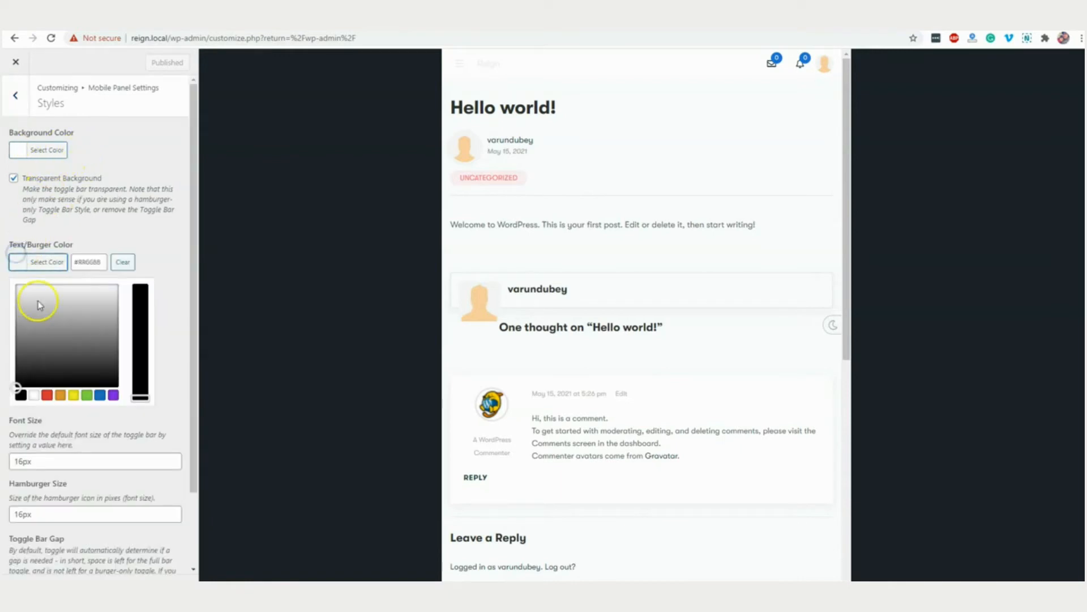
click(20, 395)
click(146, 216)
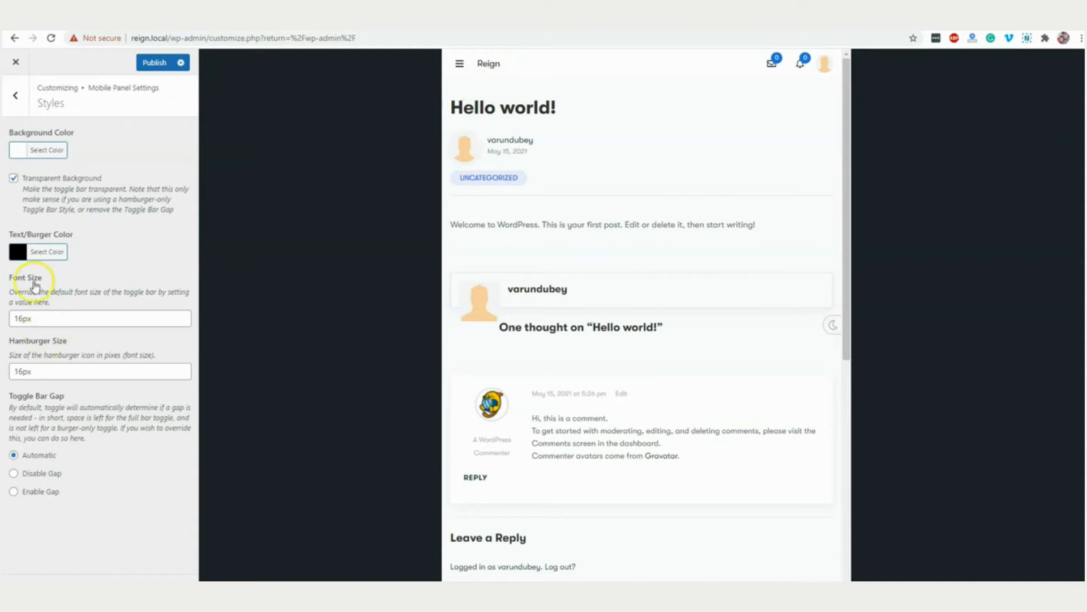
click(21, 319)
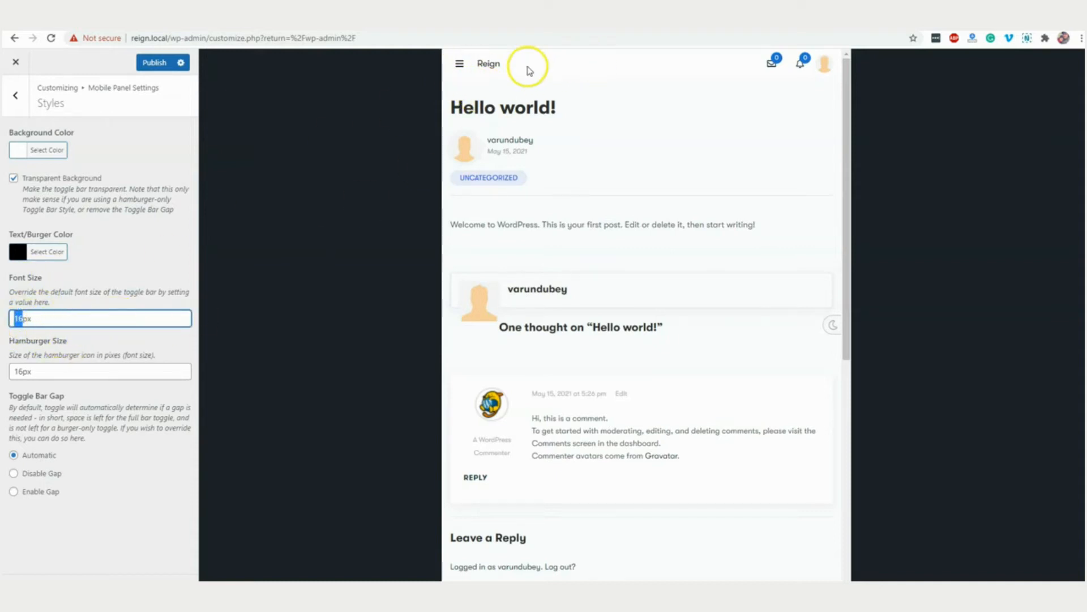
click(120, 157)
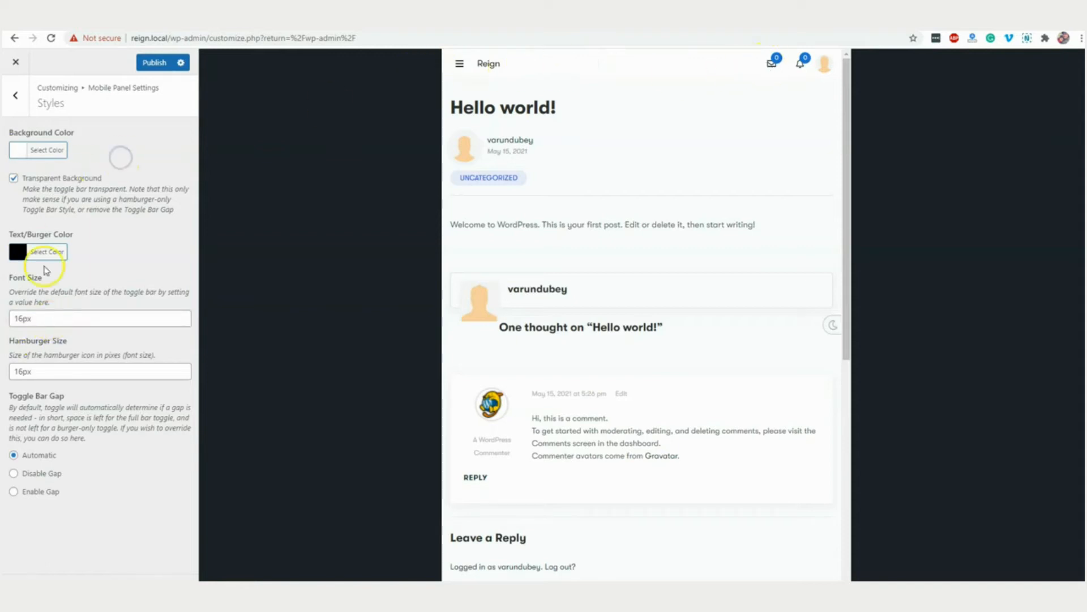
Enable the Search icon in the Mobile Header Icons settings
click(16, 98)
click(39, 194)
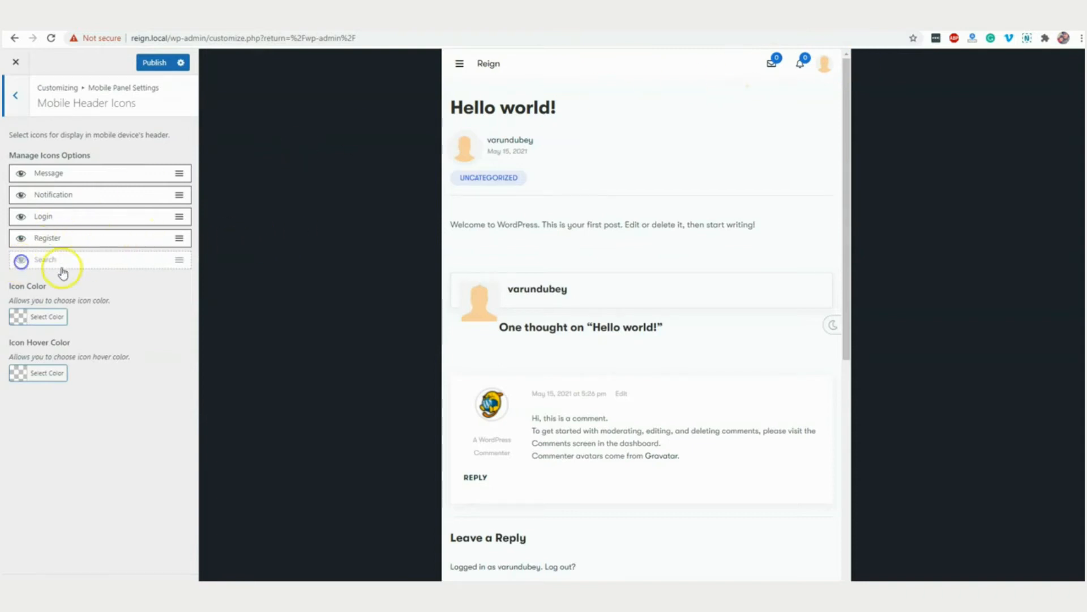
click(21, 260)
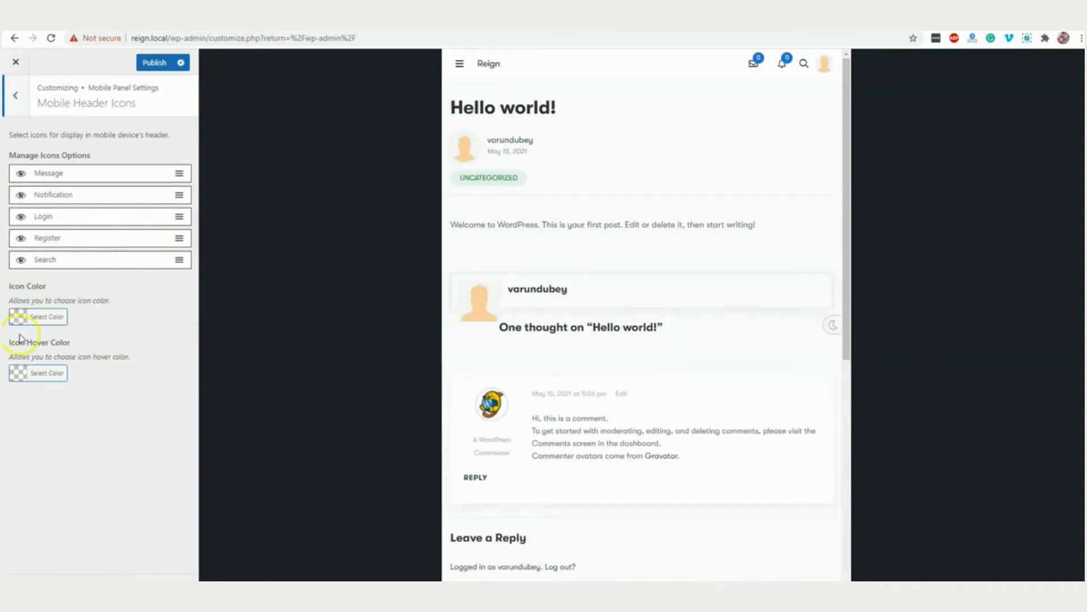
click(784, 64)
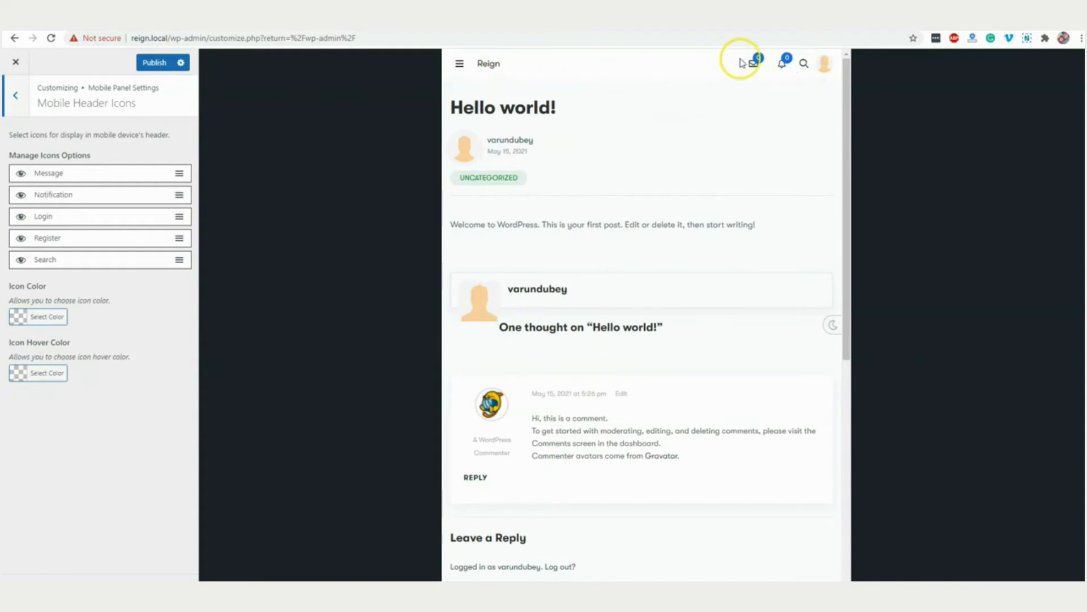
Recheck the mobile panel's Styles and Configuration settings, with the left navigation panel open in the preview
click(17, 102)
click(39, 162)
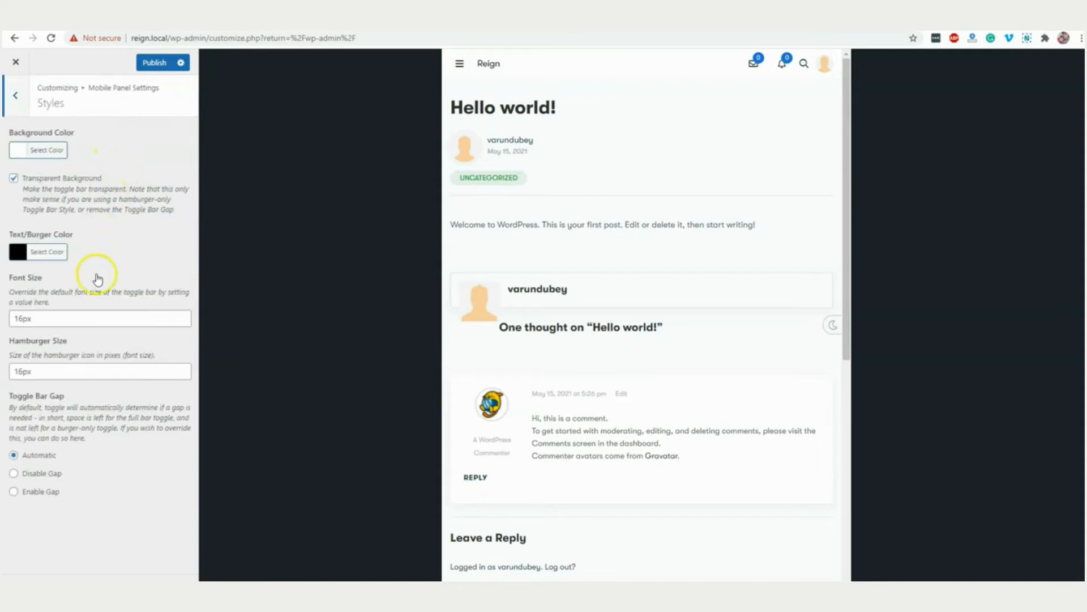
click(24, 99)
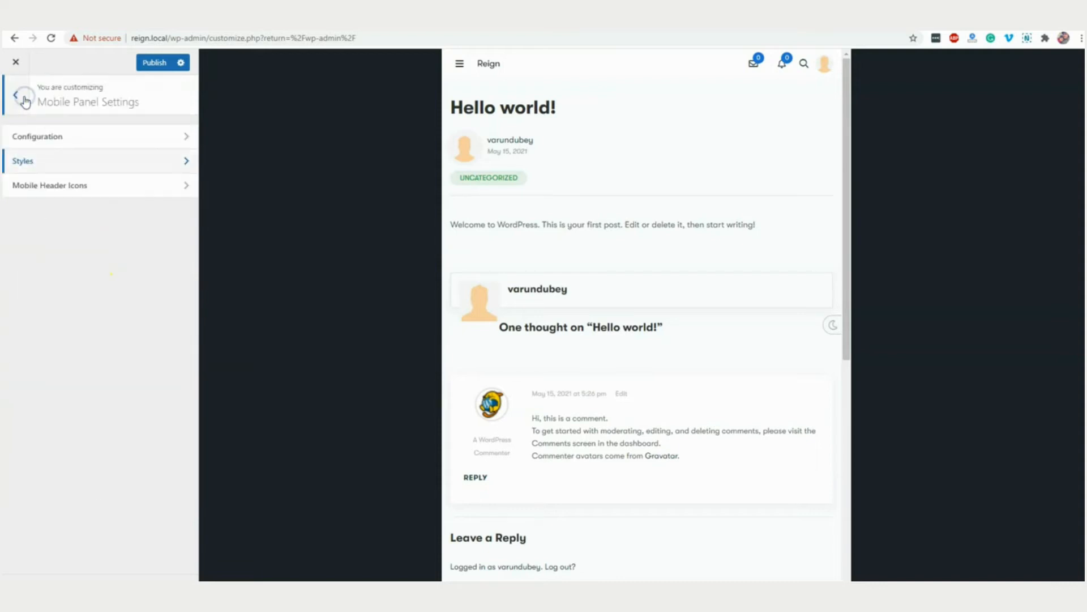
click(38, 127)
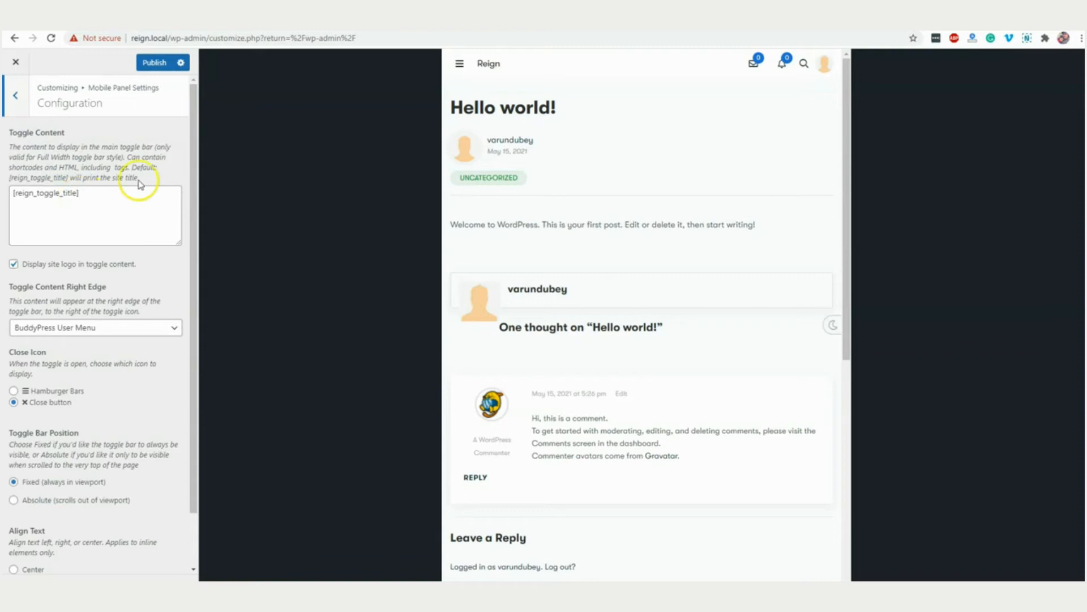
click(457, 66)
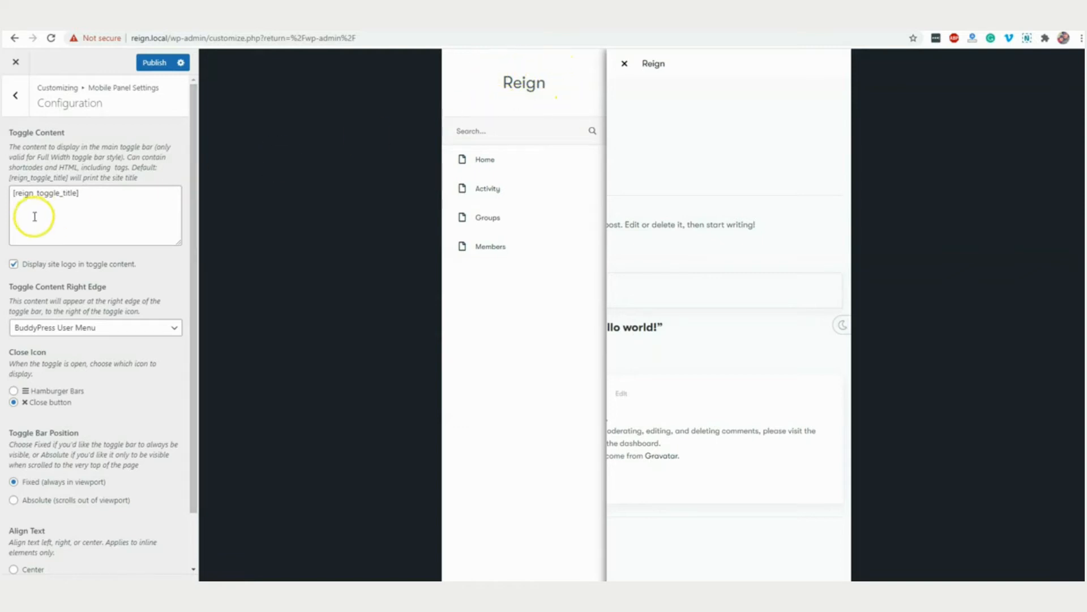
drag(91, 194, 19, 190)
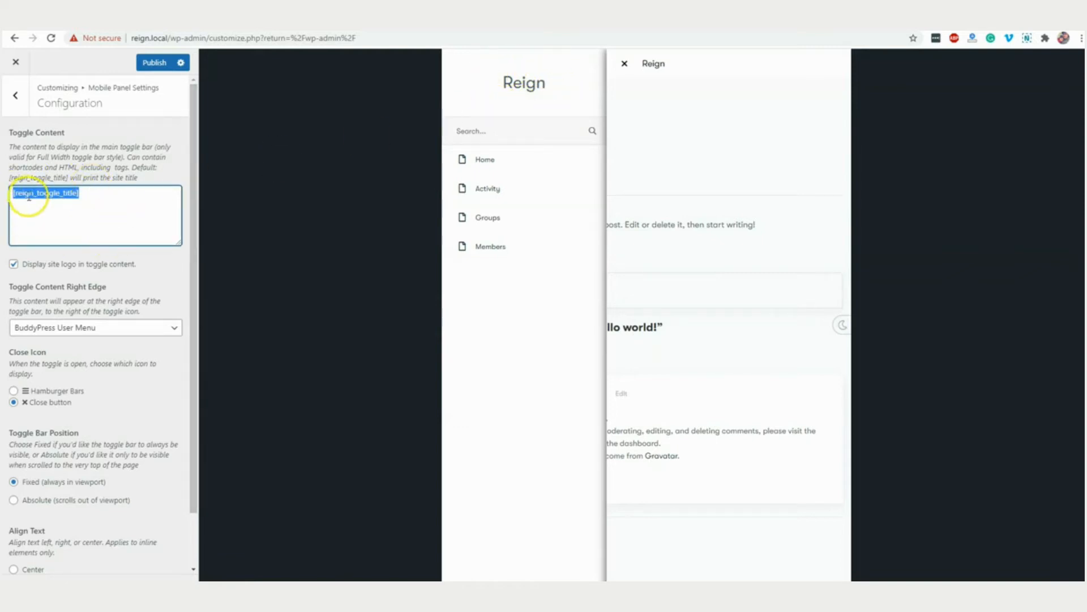
scroll(34, 226, down, 1)
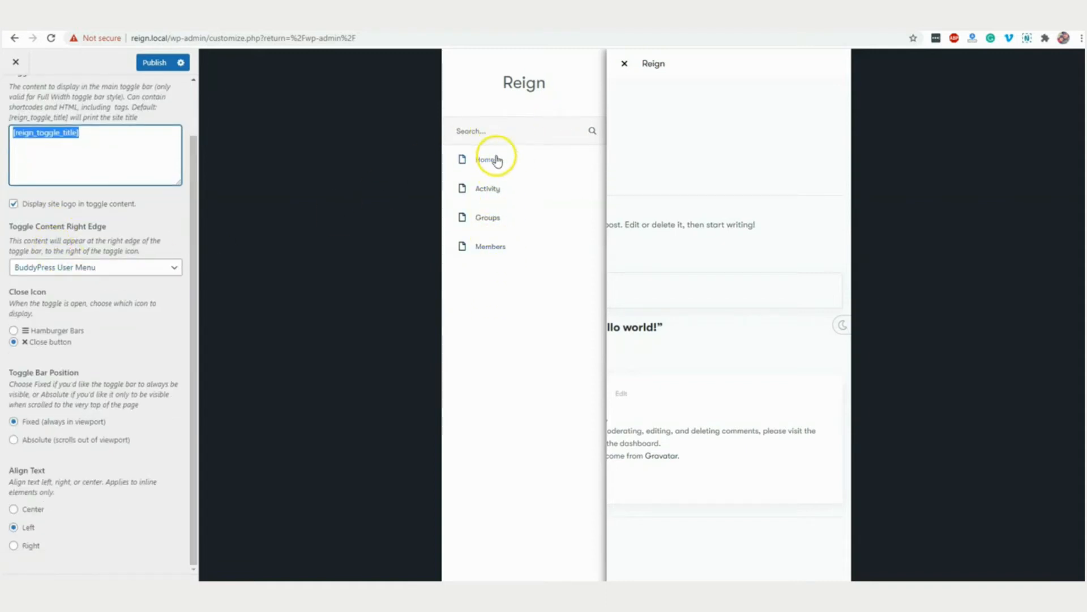
Review the Toggle Content Right Edge choices in the mobile panel's Configuration and return to the customizer's main section list
click(62, 269)
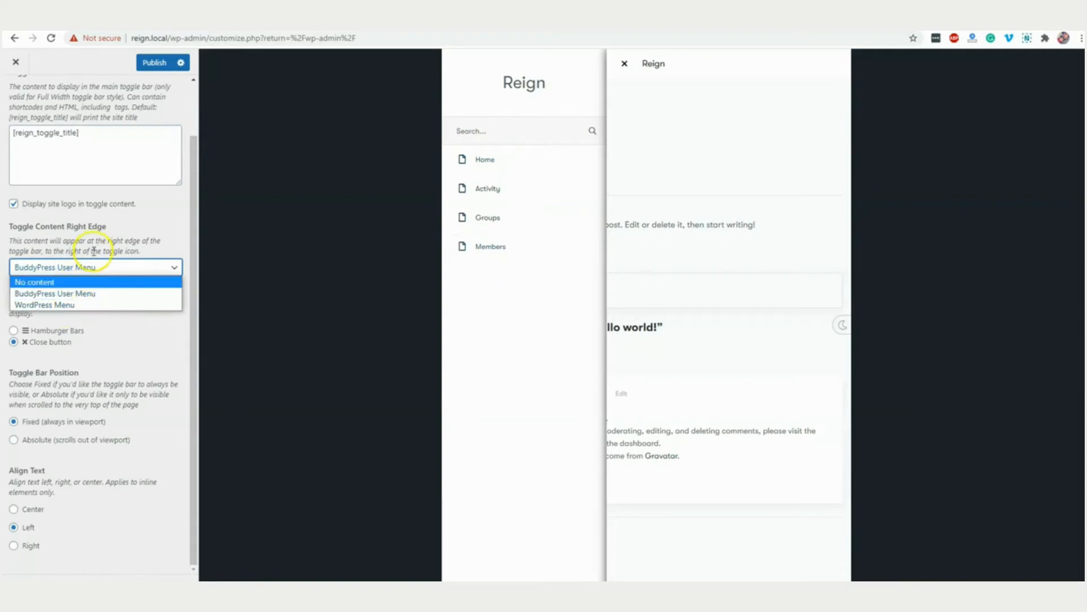
click(162, 233)
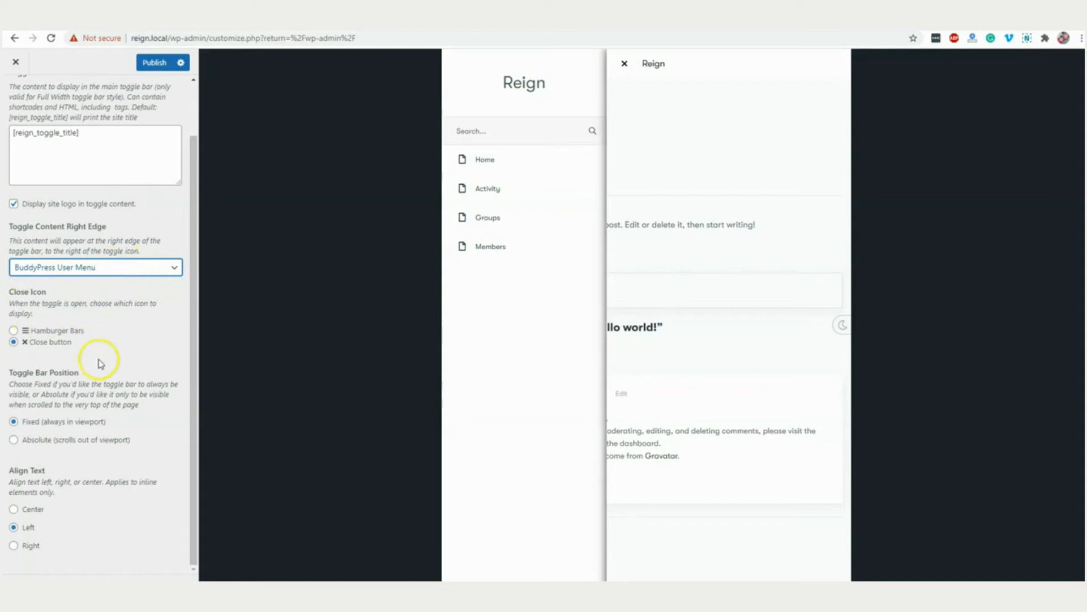
scroll(22, 133, up, 2)
click(16, 98)
click(15, 101)
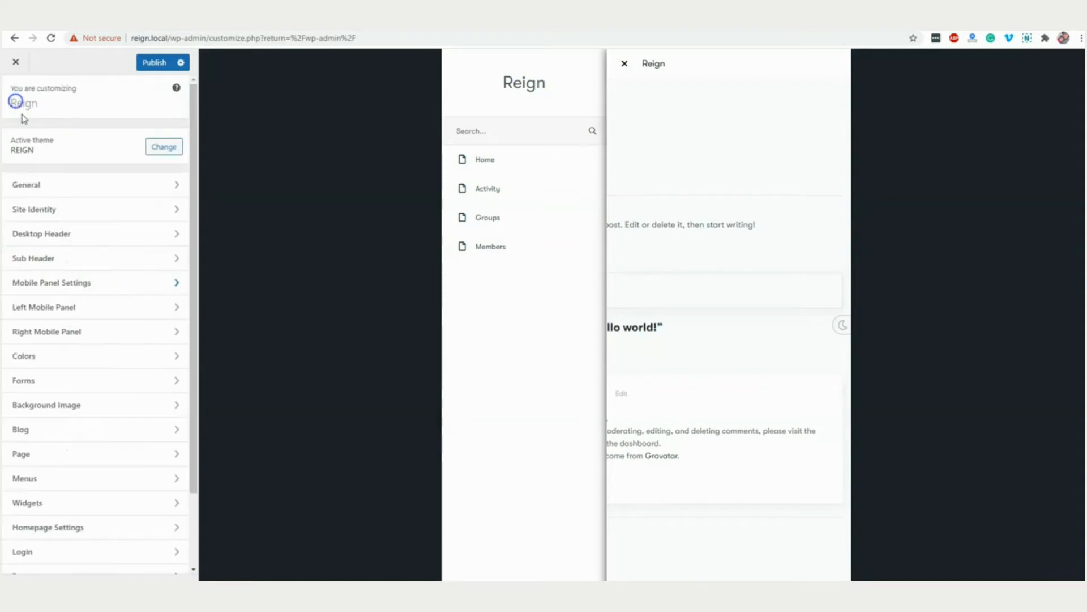
Look over the Left Mobile Panel's Configuration settings, including the submenu type and accordion icon options
click(87, 307)
click(39, 136)
scroll(75, 223, down, 3)
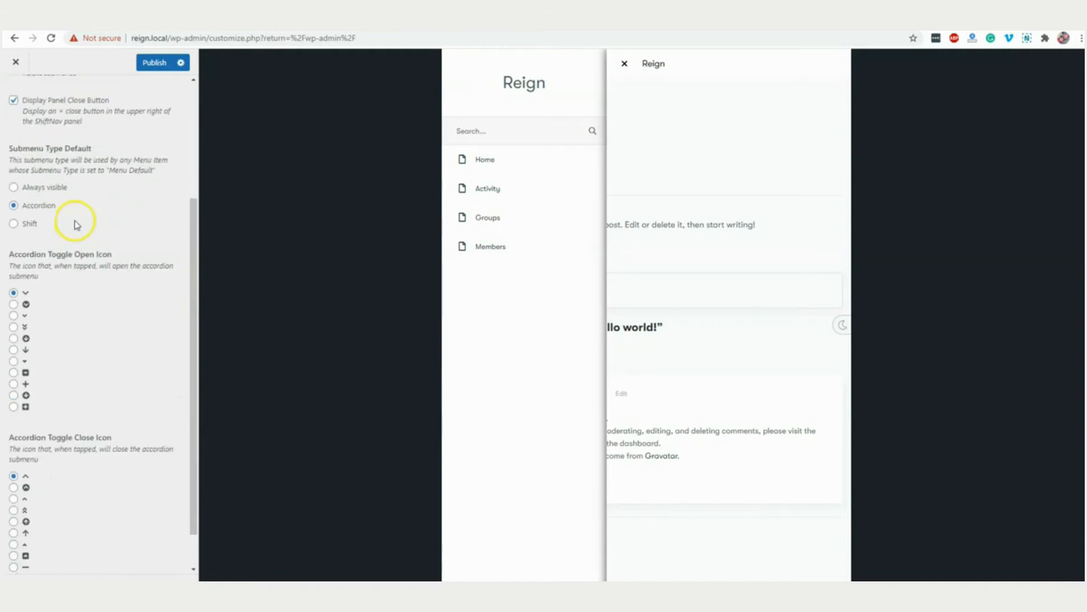
scroll(93, 253, up, 3)
click(22, 103)
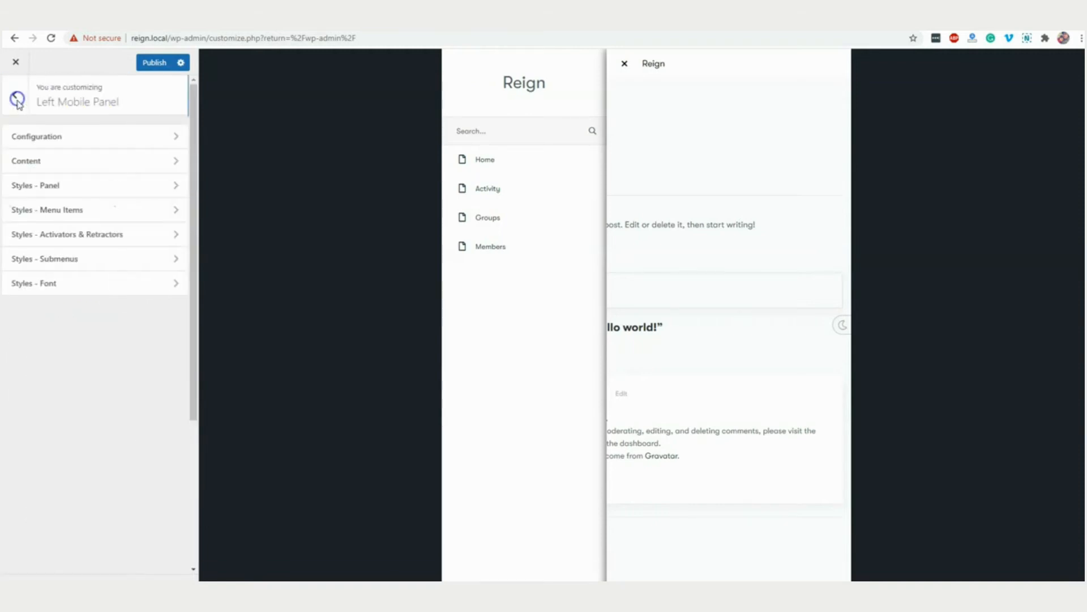
Try Display User Avatar in the Left Mobile Panel's Content settings, check it in the preview, and disable it again
click(66, 160)
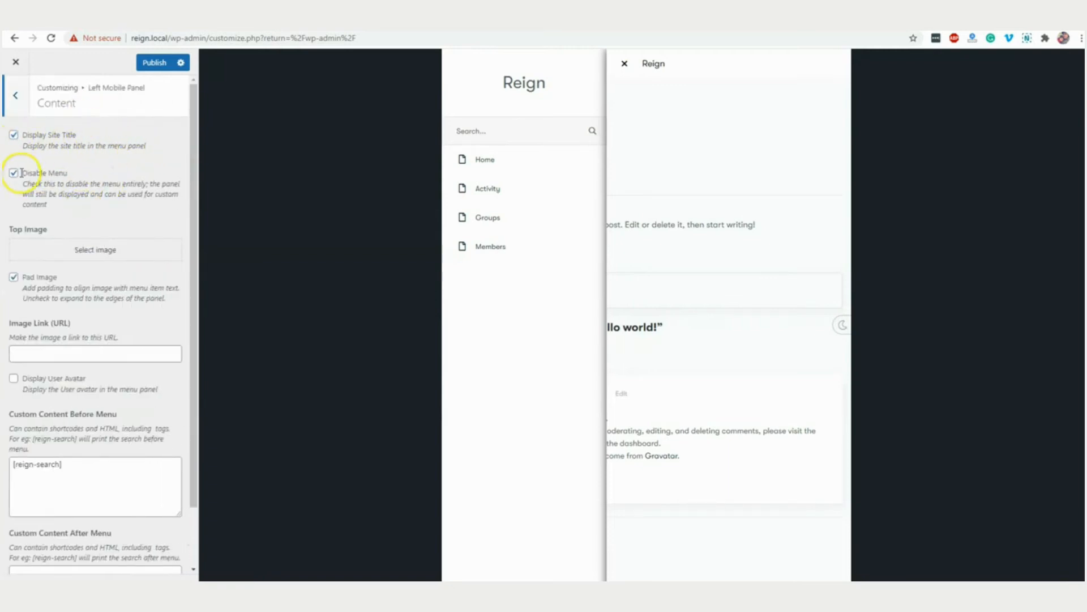
scroll(107, 244, down, 1)
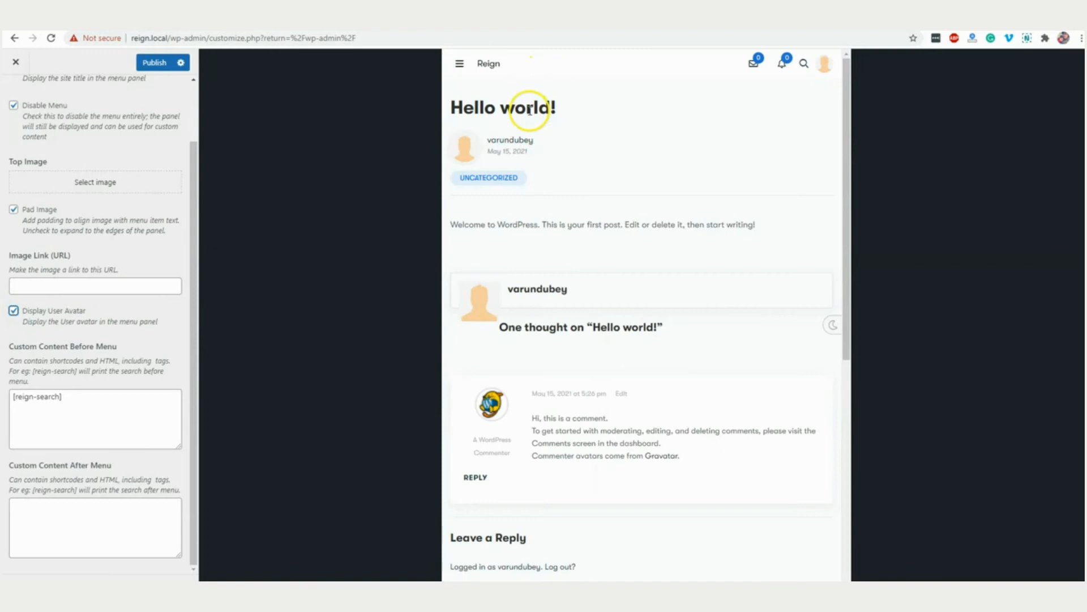
click(460, 64)
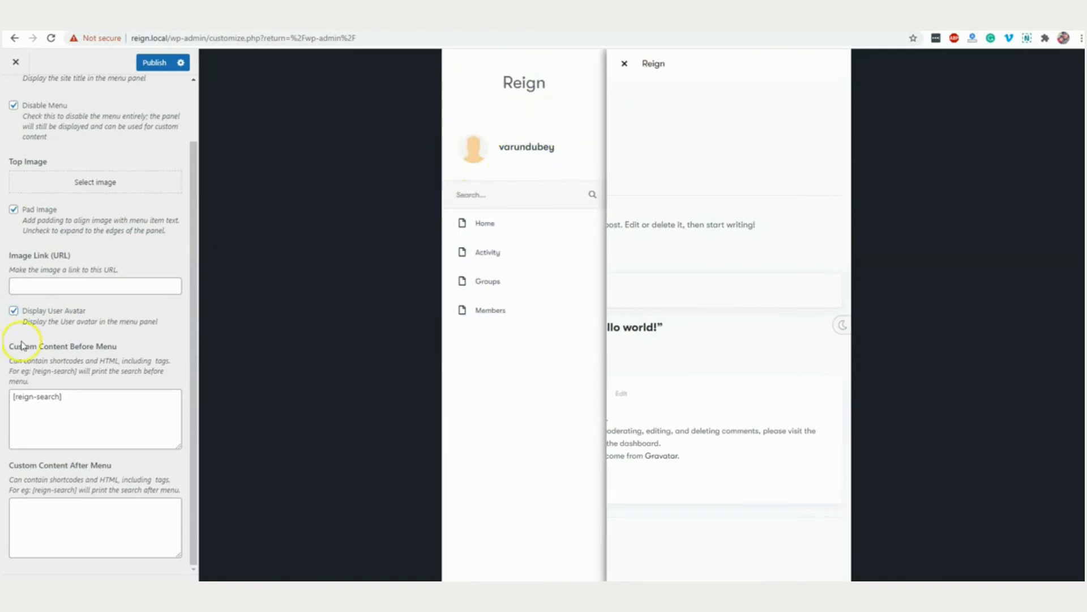
click(15, 310)
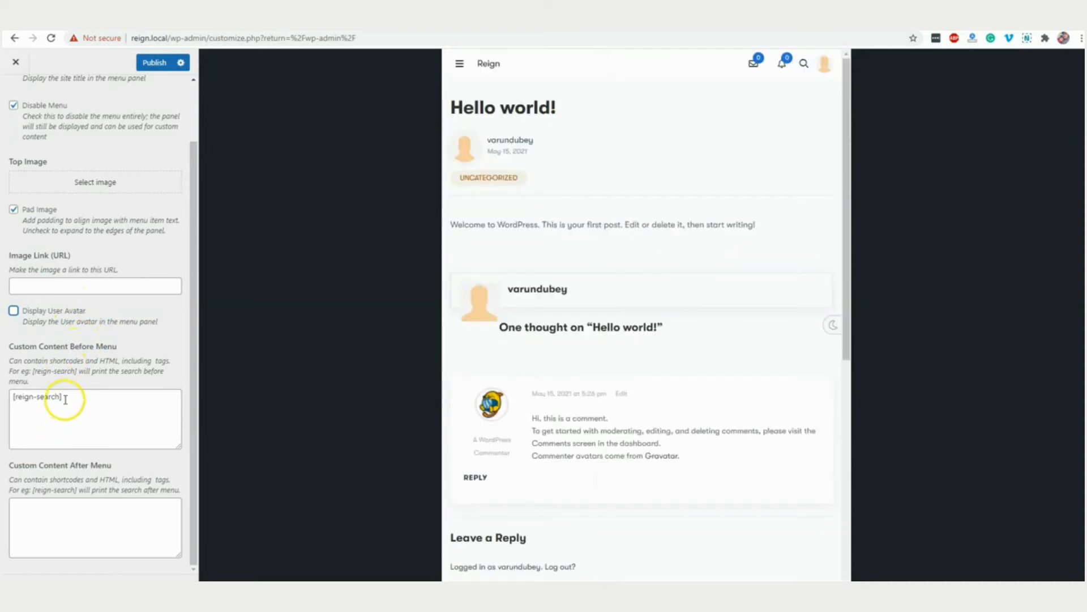
Check the Custom Content Before Menu shortcode against the search field in the previewed left navigation panel
click(54, 417)
key(ctrl+a)
click(459, 64)
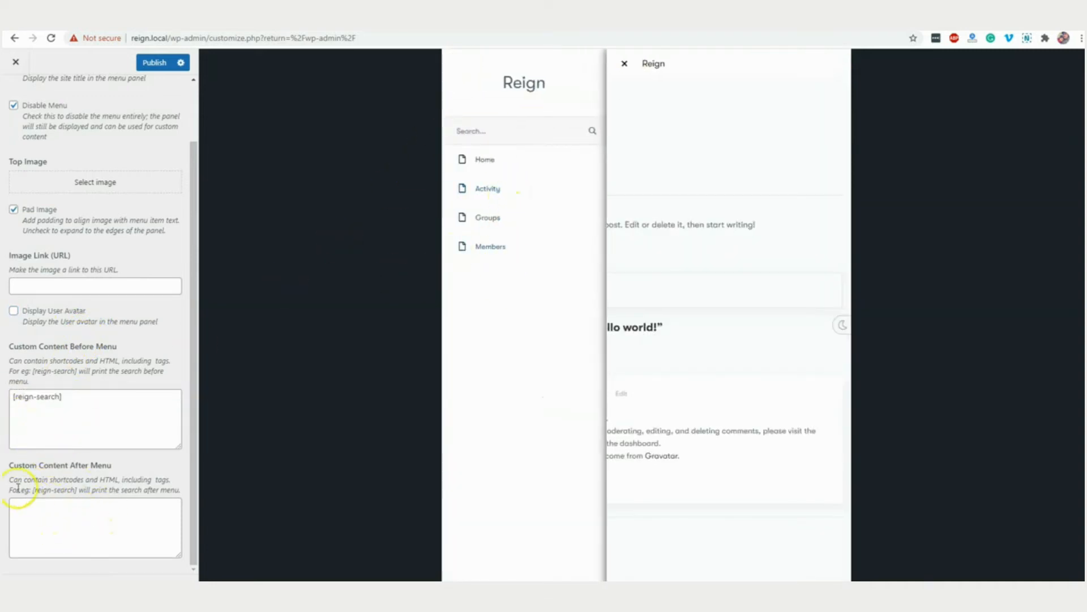
Copy the [reign-search] shortcode into Custom Content After Menu and reopen the left navigation panel in the preview
drag(120, 466, 8, 461)
click(85, 400)
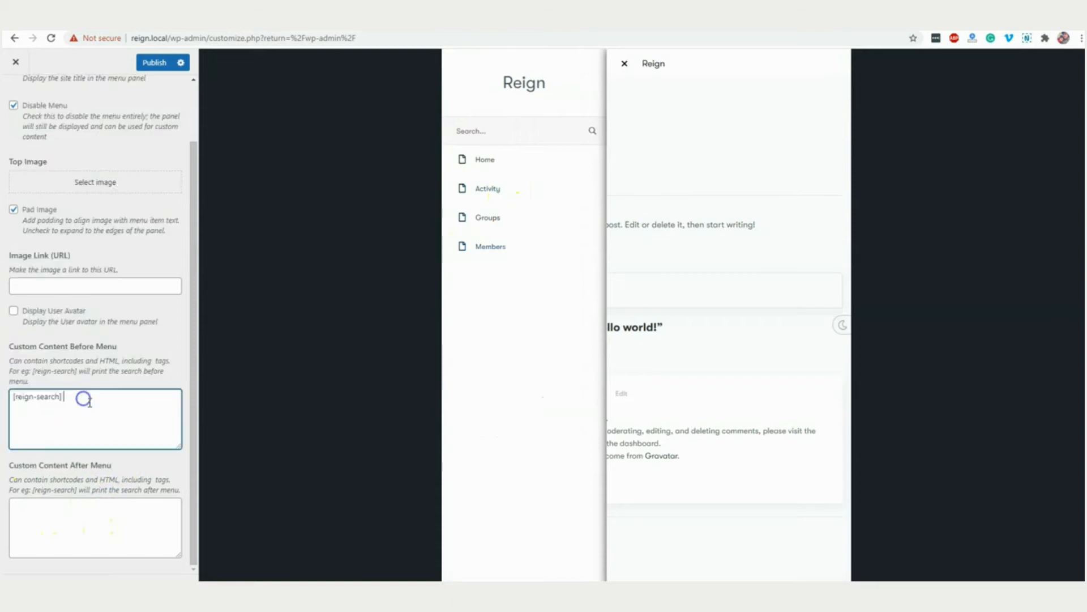
right_click(26, 398)
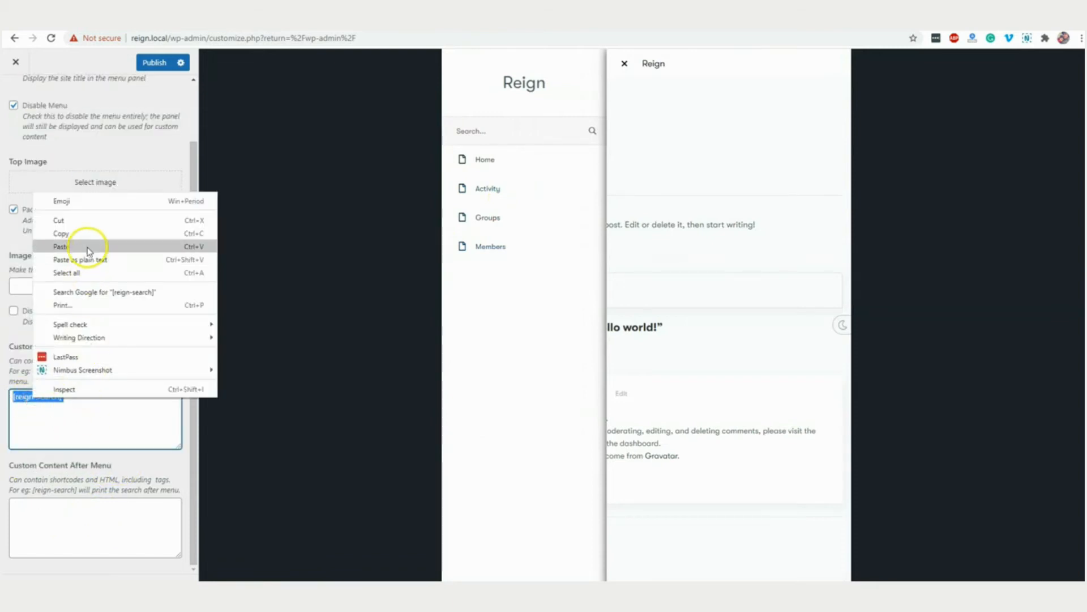
click(84, 236)
click(60, 515)
right_click(61, 515)
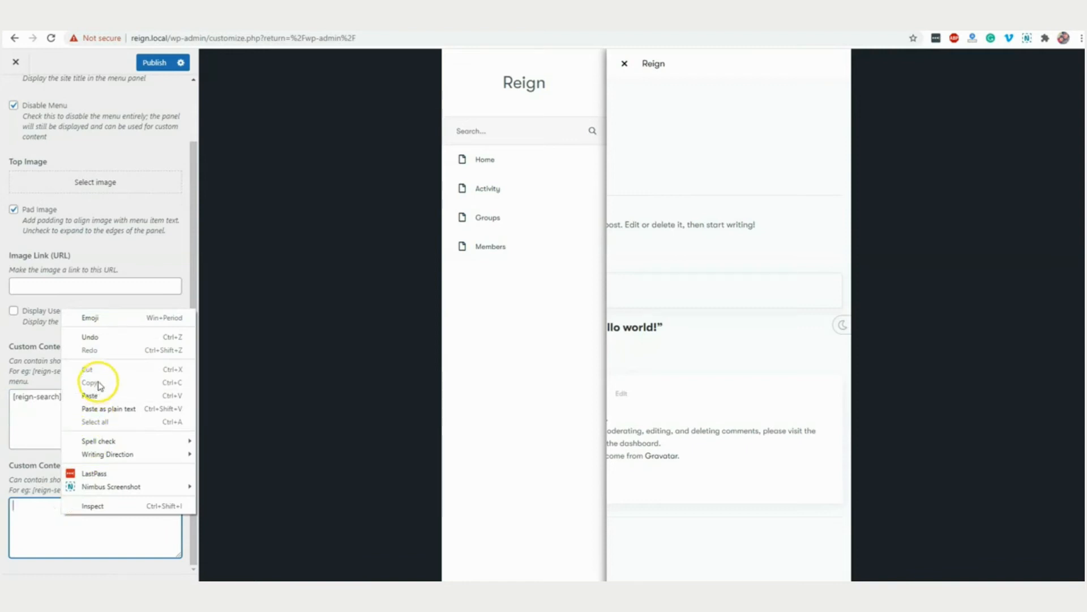
click(94, 391)
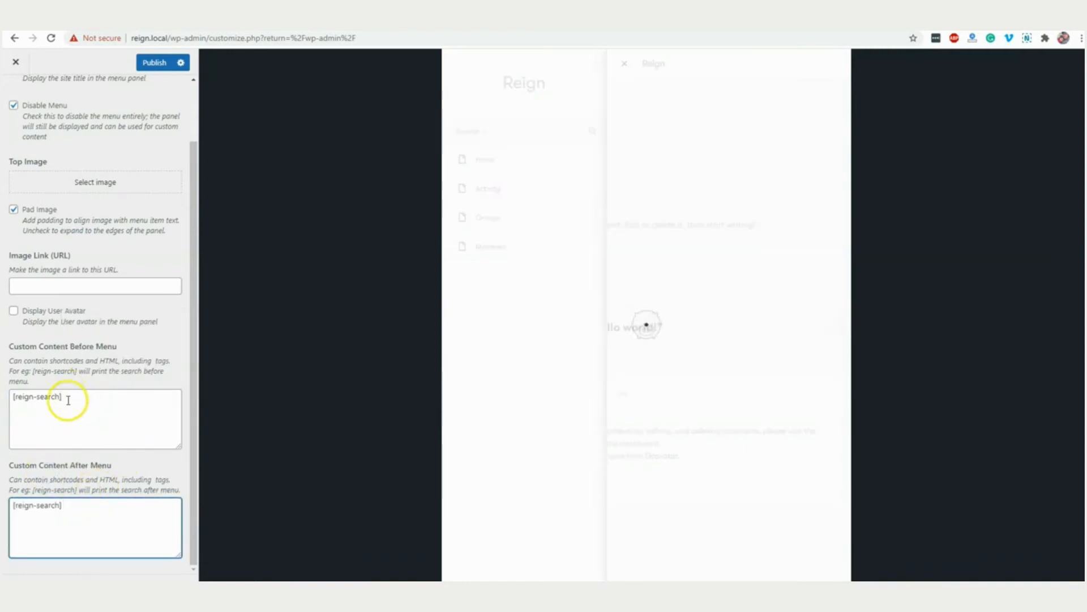
click(460, 64)
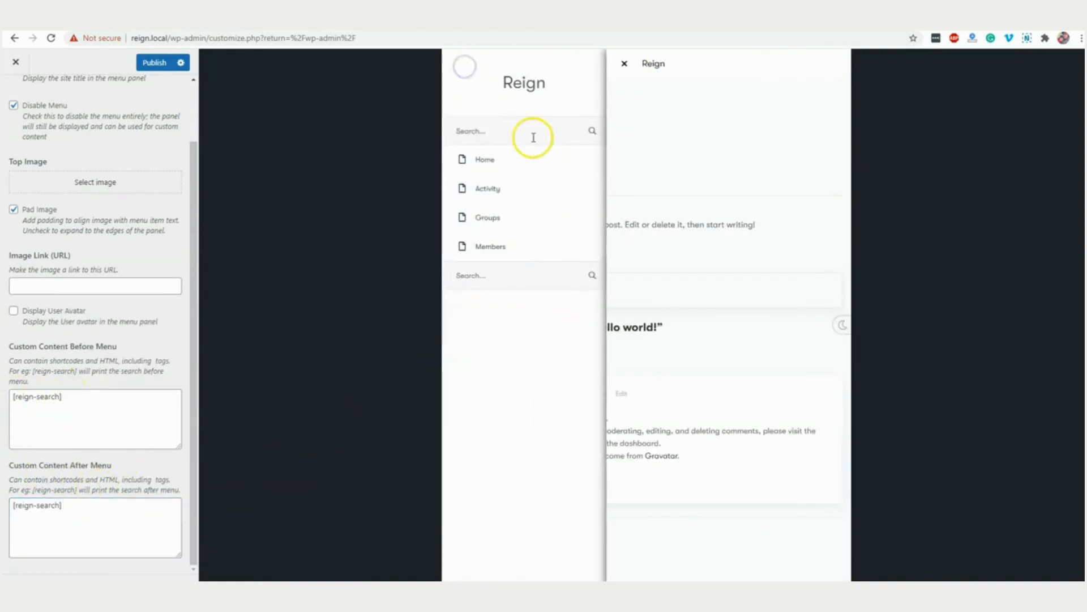
Remove the [reign-search] shortcode from Custom Content After Menu and recheck the left navigation panel in the preview
drag(76, 521, 17, 505)
right_click(17, 506)
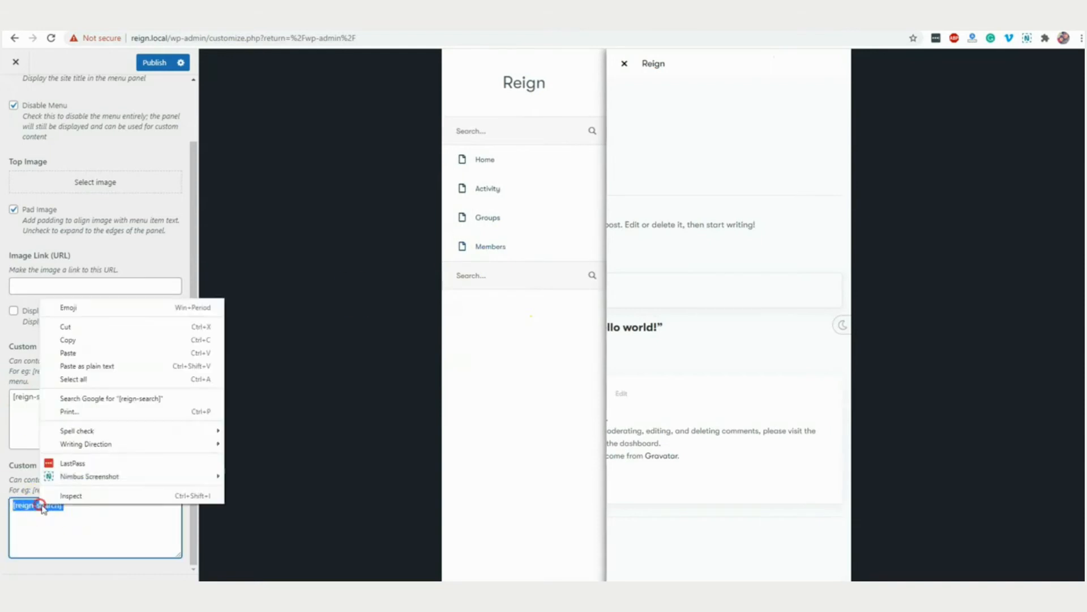
click(78, 325)
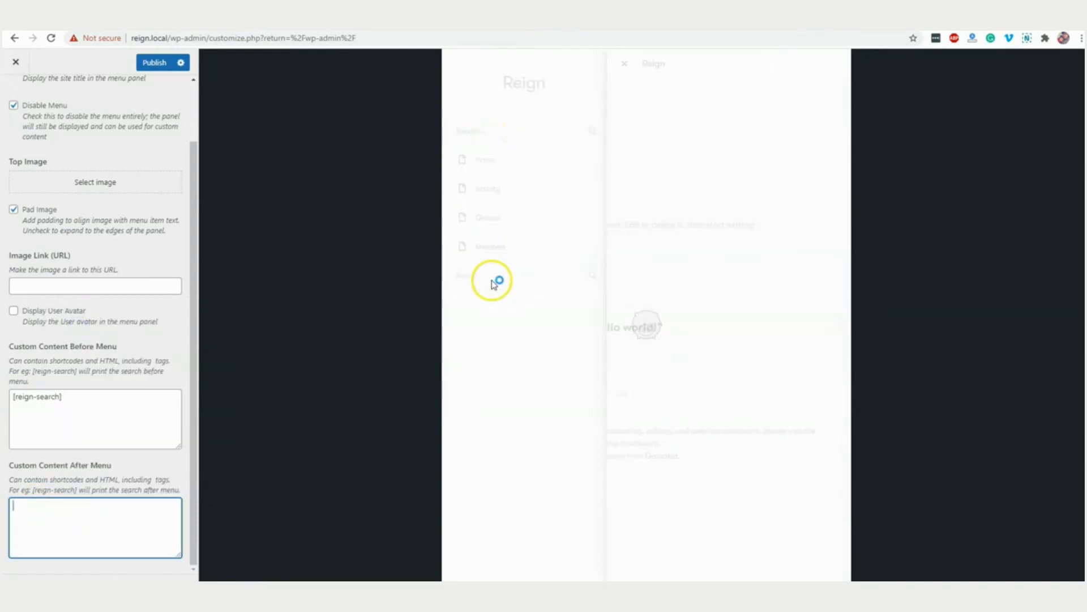
click(459, 64)
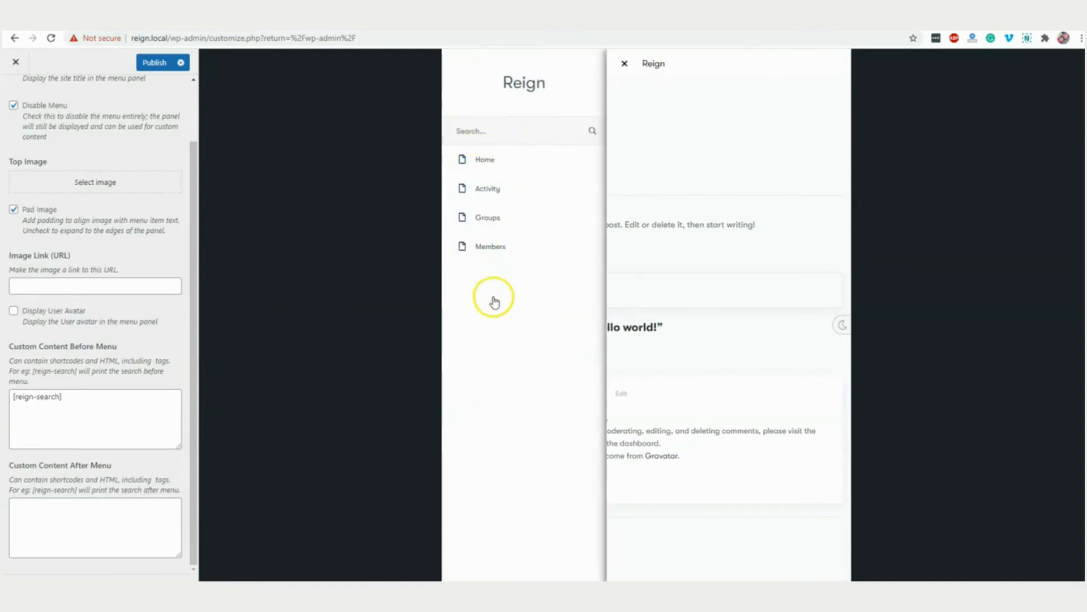
Leave the customizer and open the site's Menus administration page with the Primary Menu
scroll(19, 116, up, 2)
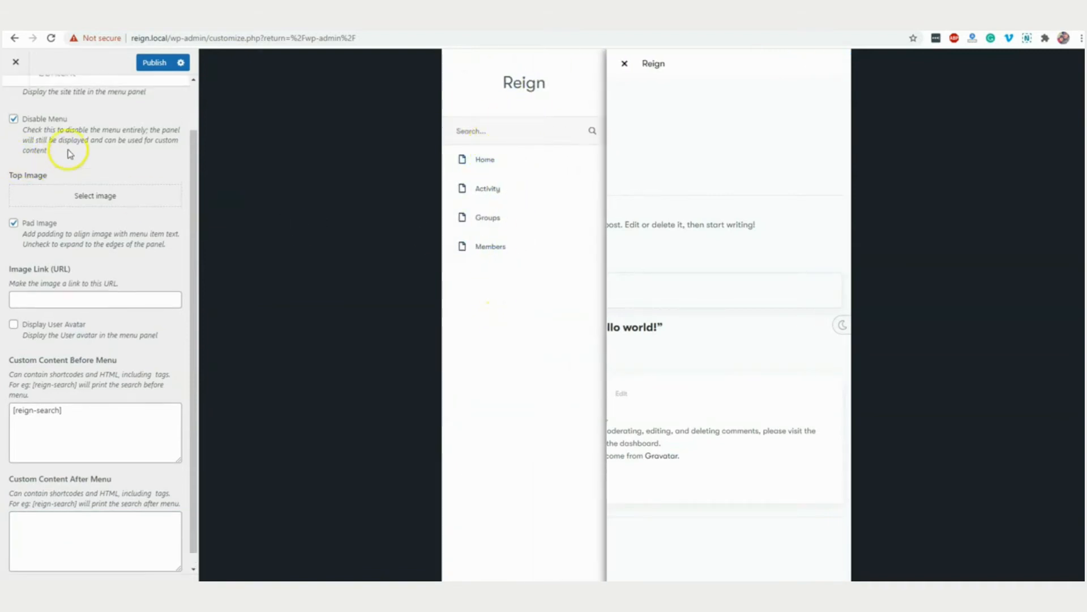
click(17, 98)
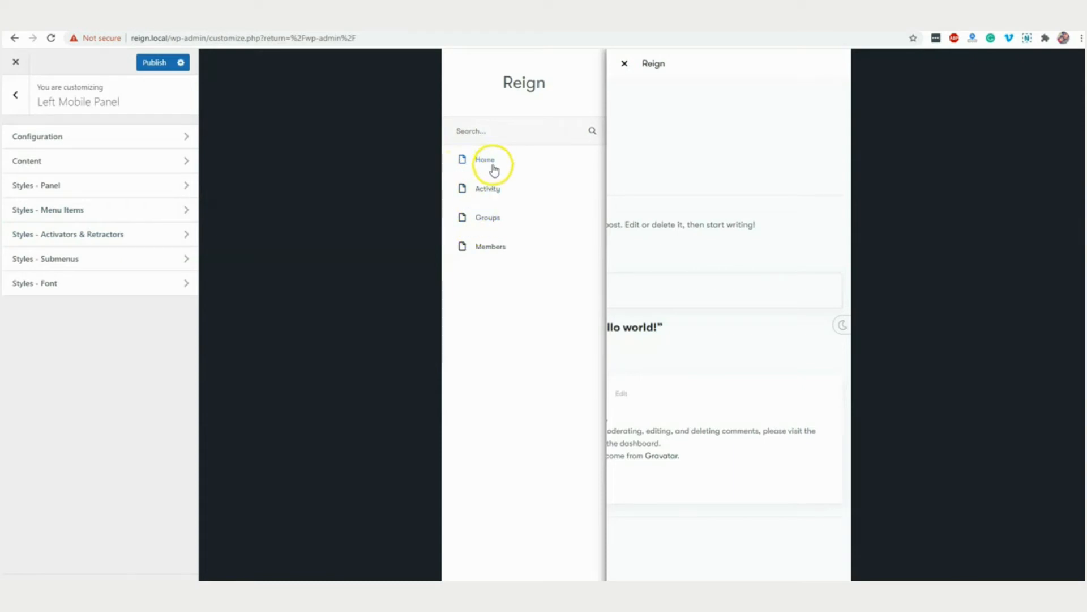
click(154, 74)
click(16, 64)
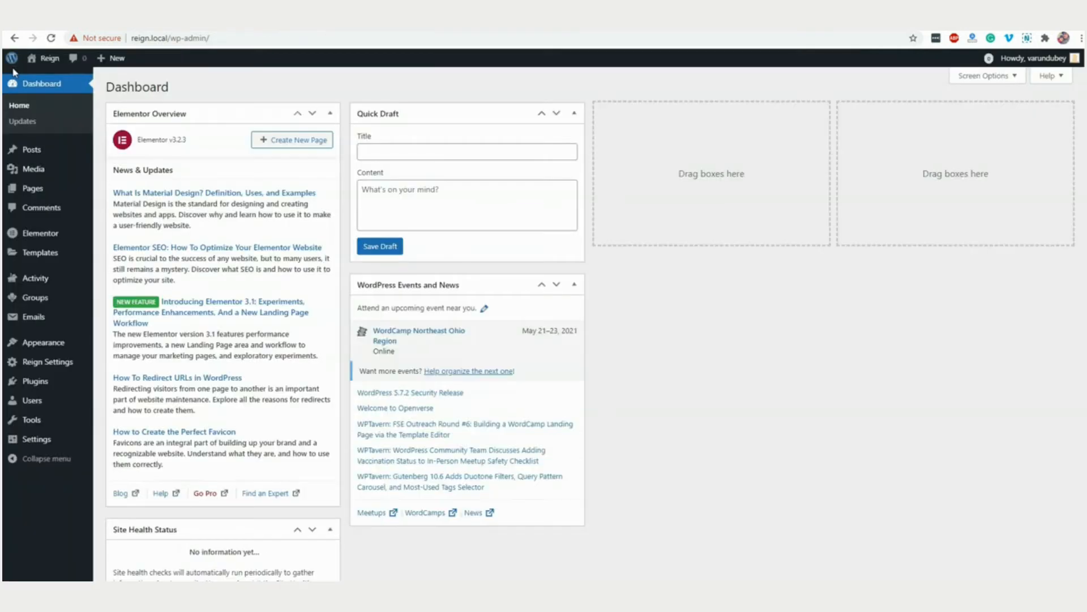
mouse_move(45, 342)
click(123, 391)
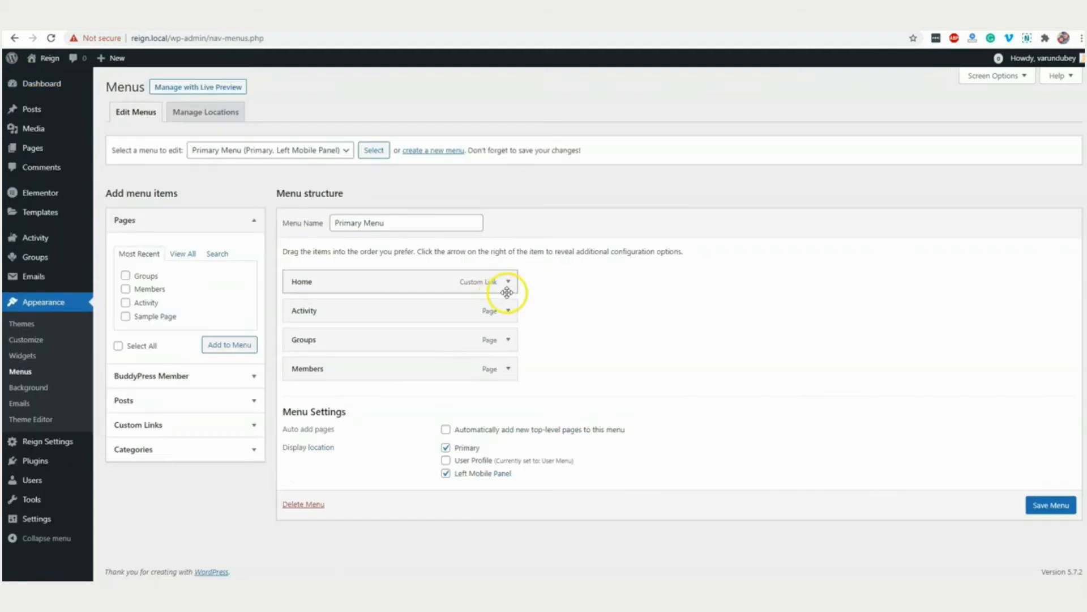
Give the Primary Menu's Home item the house icon in its Reign Icon settings, save the menu item and close the settings
click(508, 282)
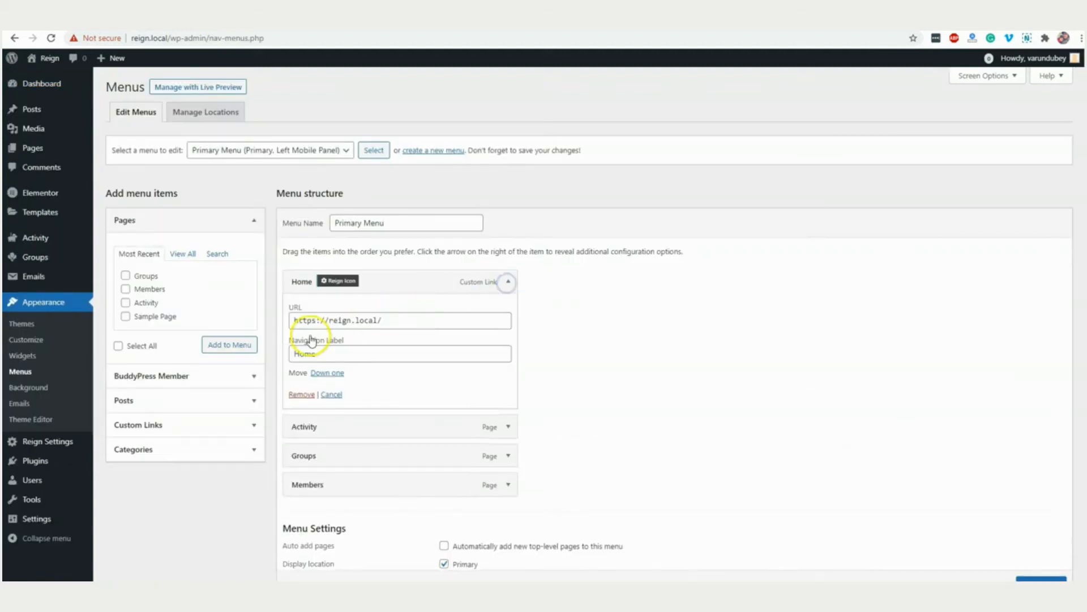
click(339, 281)
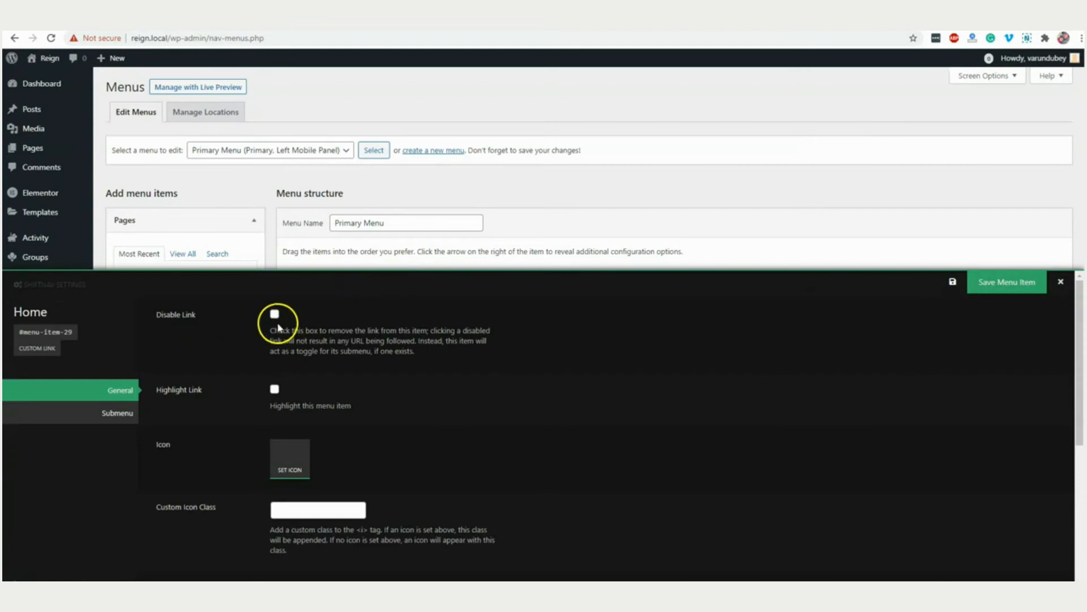
scroll(278, 328, down, 3)
click(291, 300)
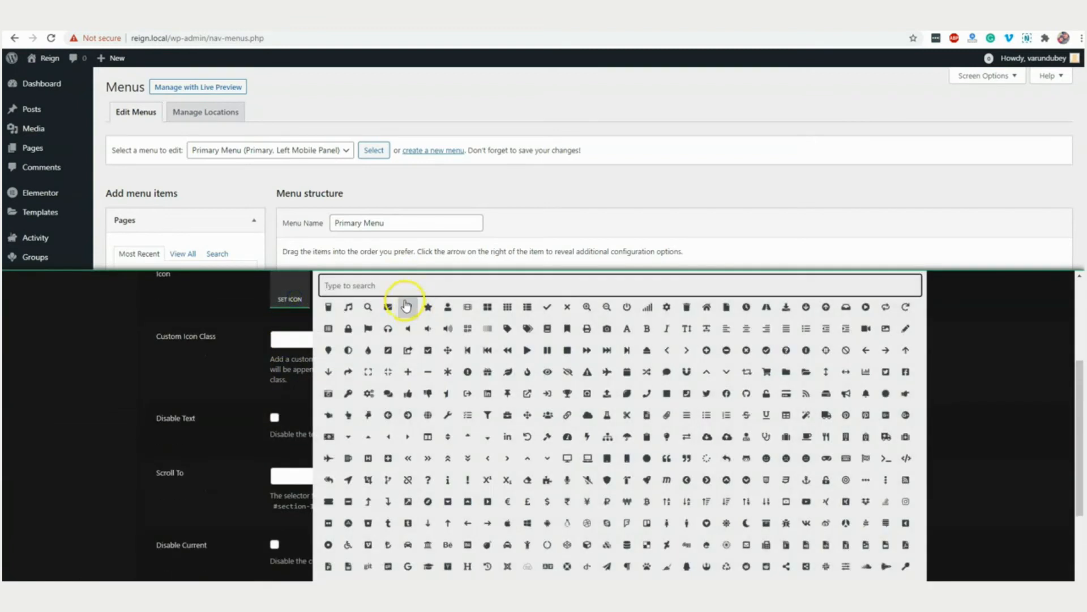
text(h)
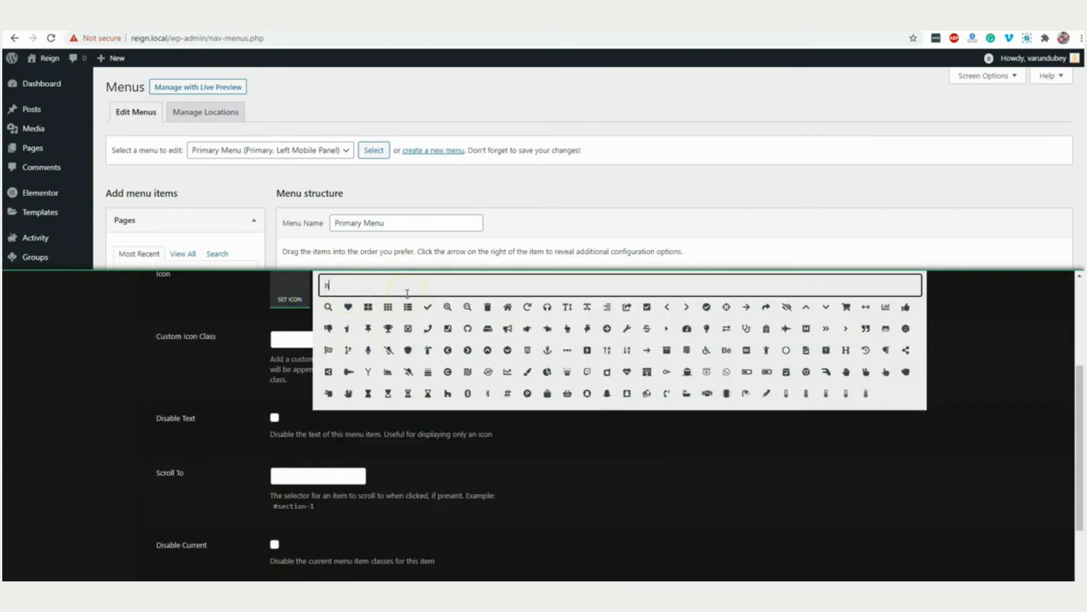
text(om)
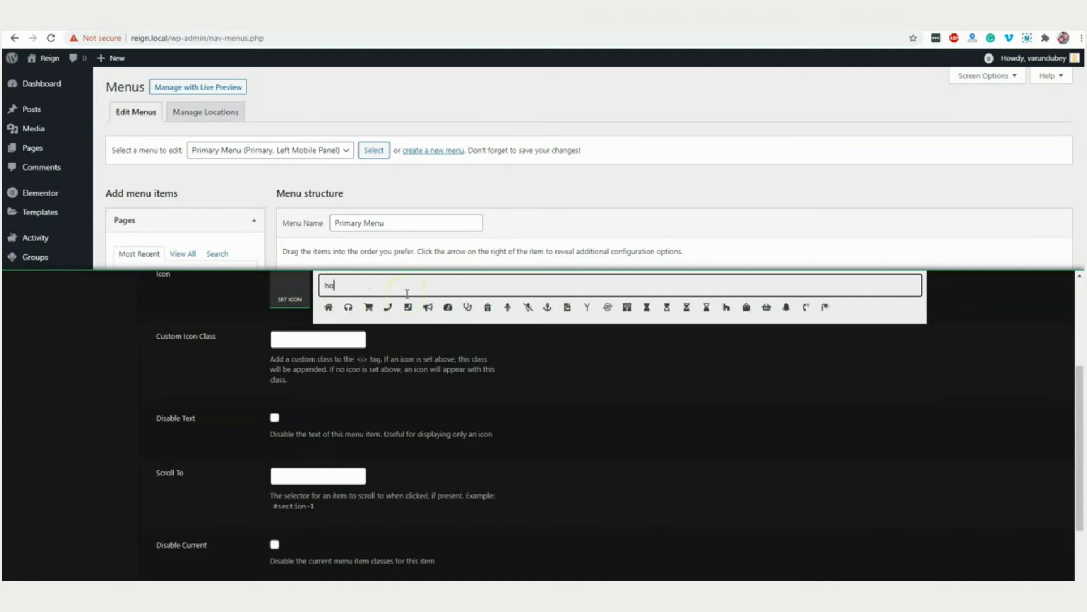
click(329, 307)
scroll(640, 419, down, 5)
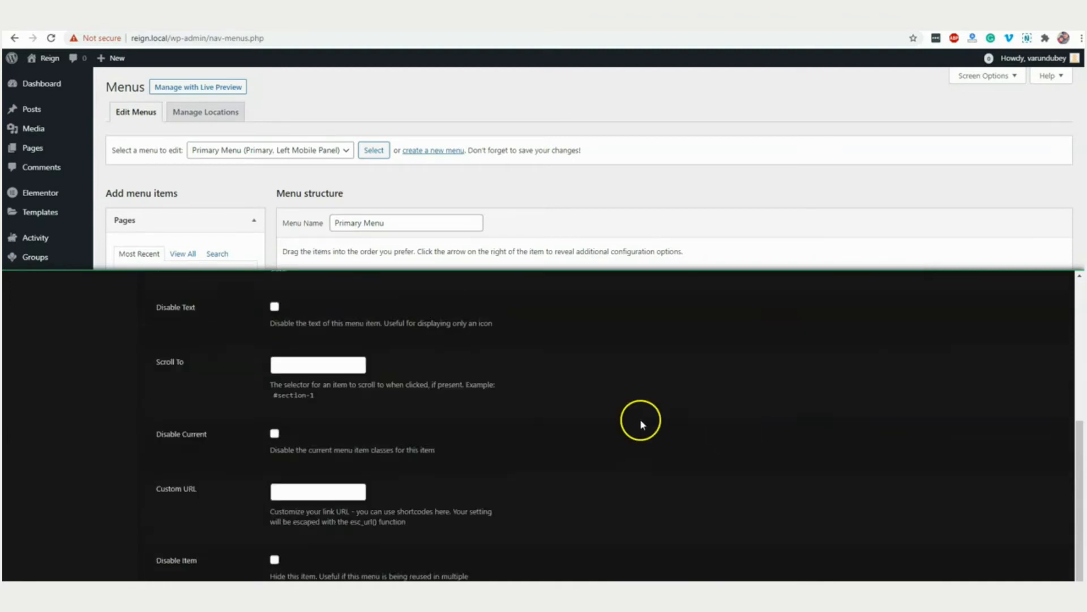
scroll(616, 363, up, 10)
click(992, 296)
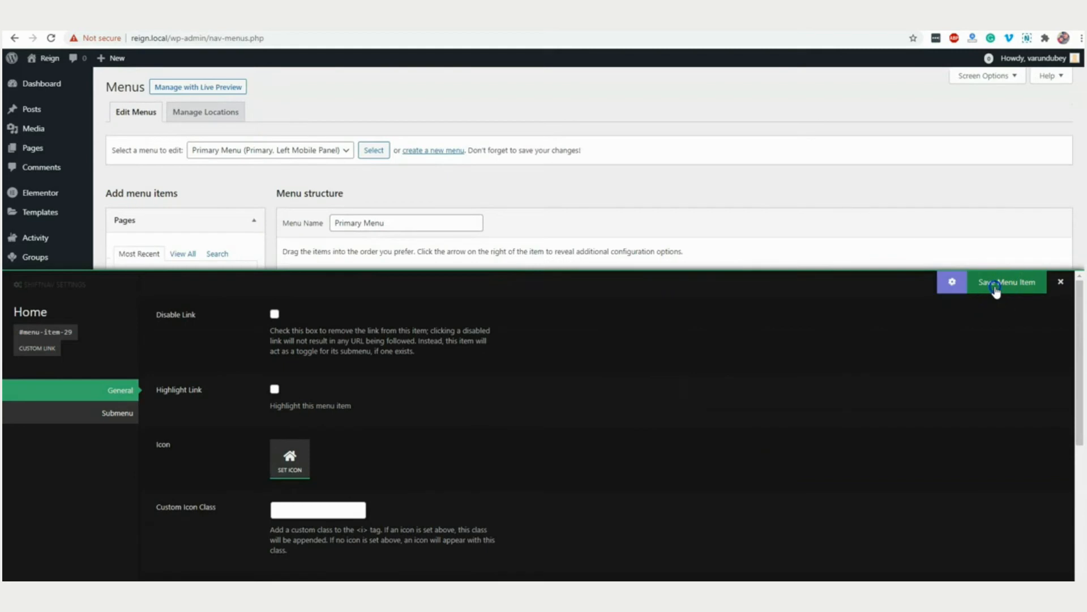
click(1061, 282)
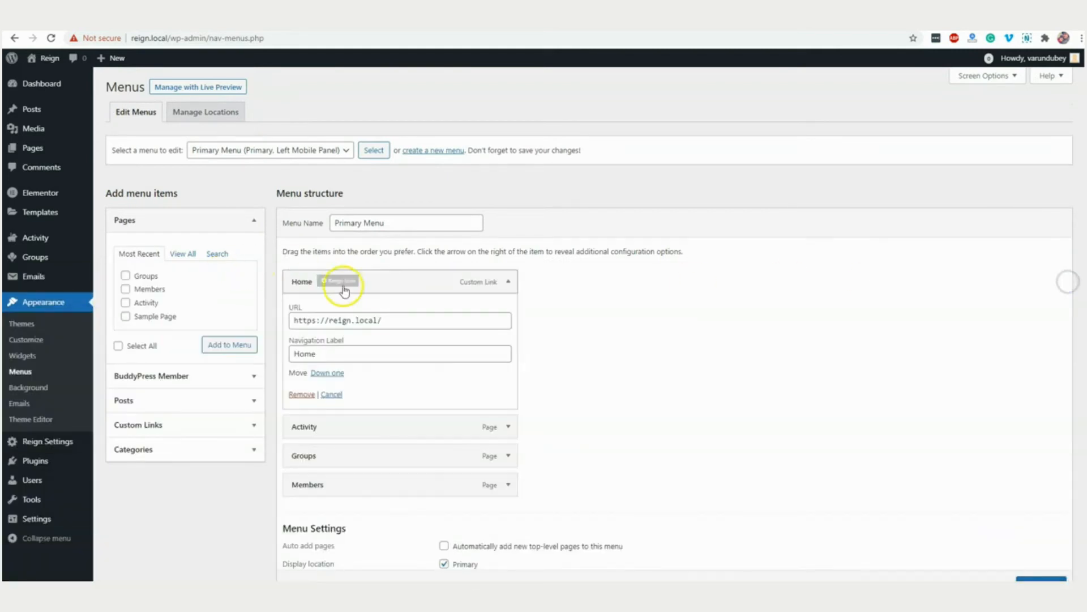
Give the Primary Menu's Activity item the sorting-arrow icon with descending bars in its Reign Icon settings and save the menu item
click(505, 426)
scroll(397, 411, down, 3)
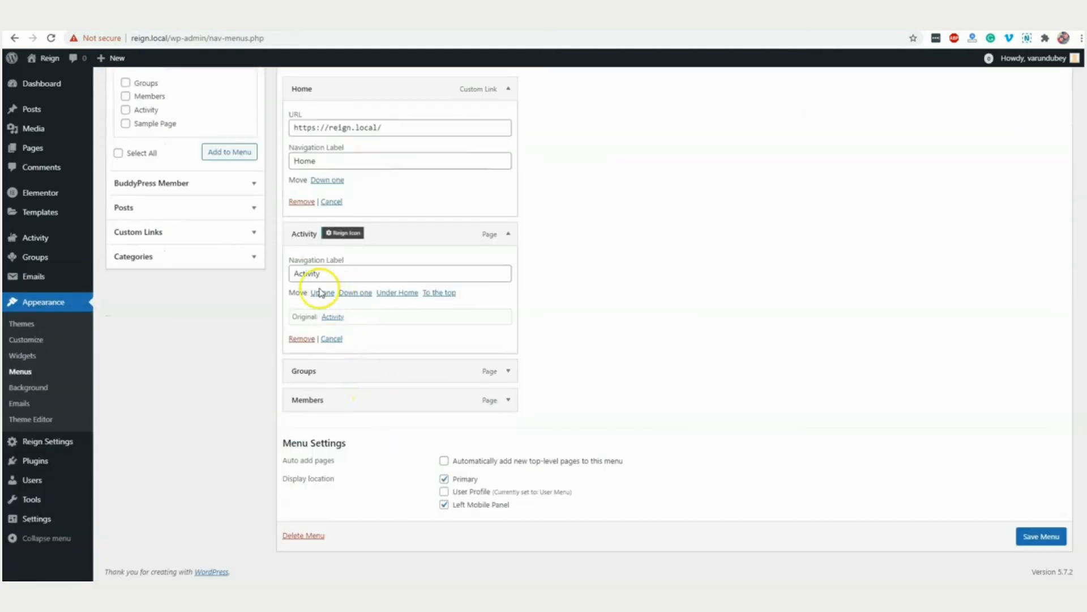
click(342, 234)
click(290, 461)
scroll(532, 399, down, 2)
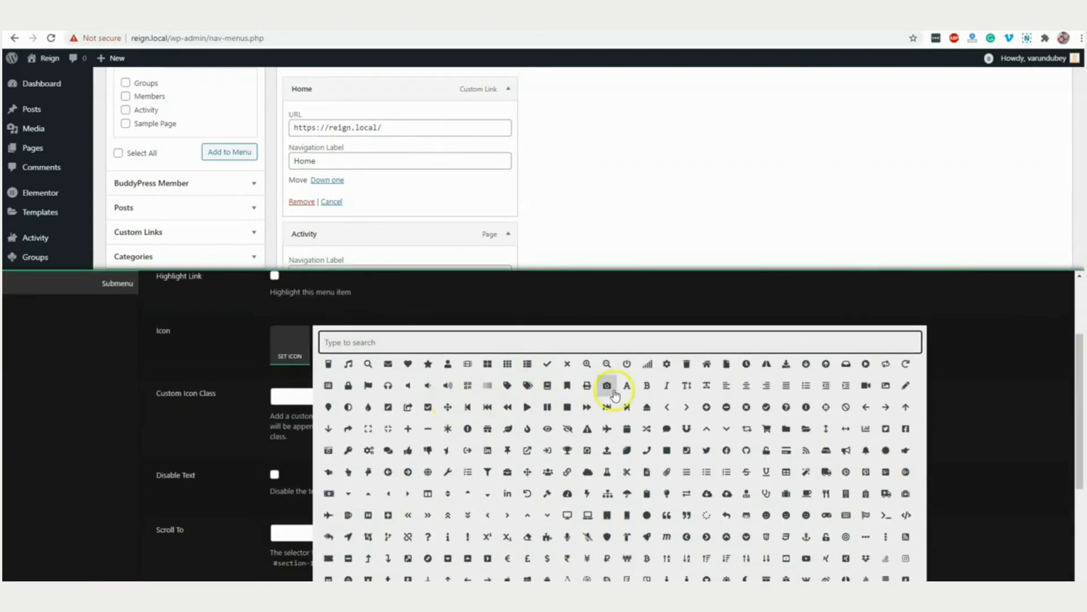
scroll(567, 391, down, 2)
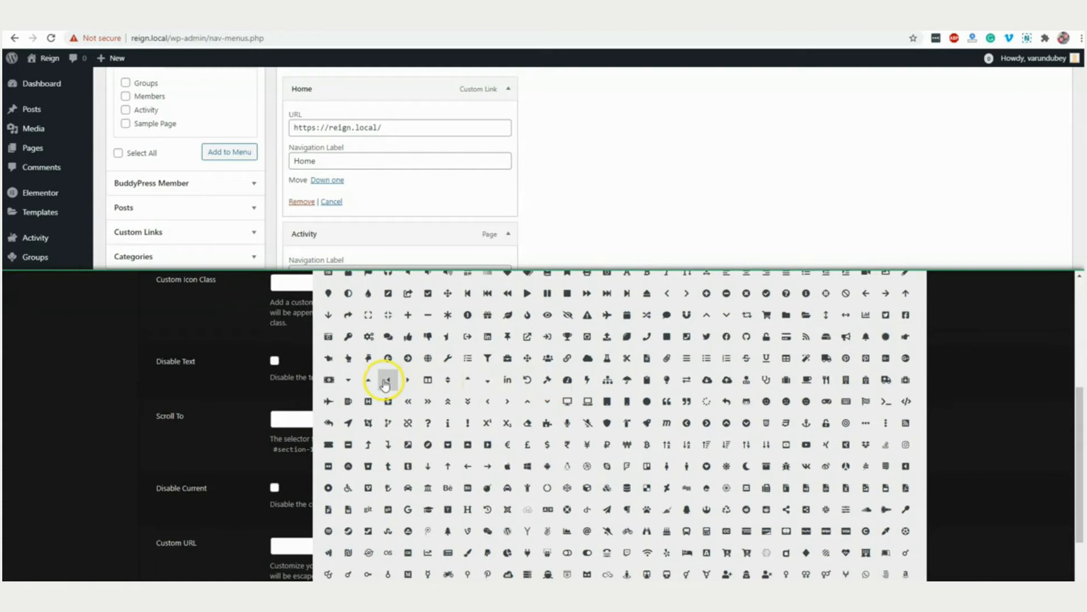
scroll(387, 383, down, 1)
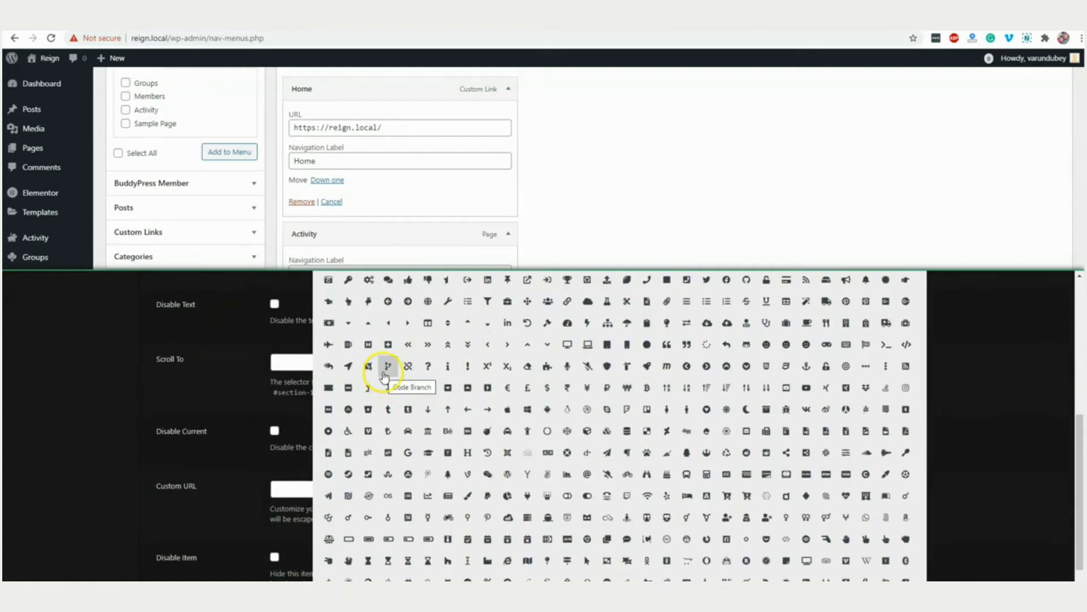
click(716, 388)
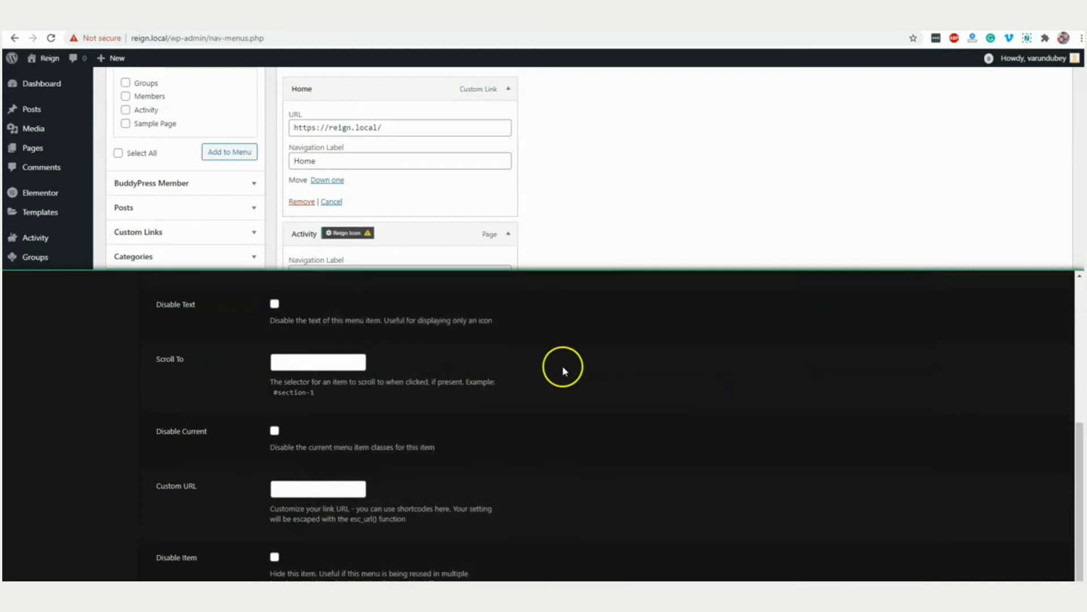
scroll(572, 362, up, 5)
click(986, 288)
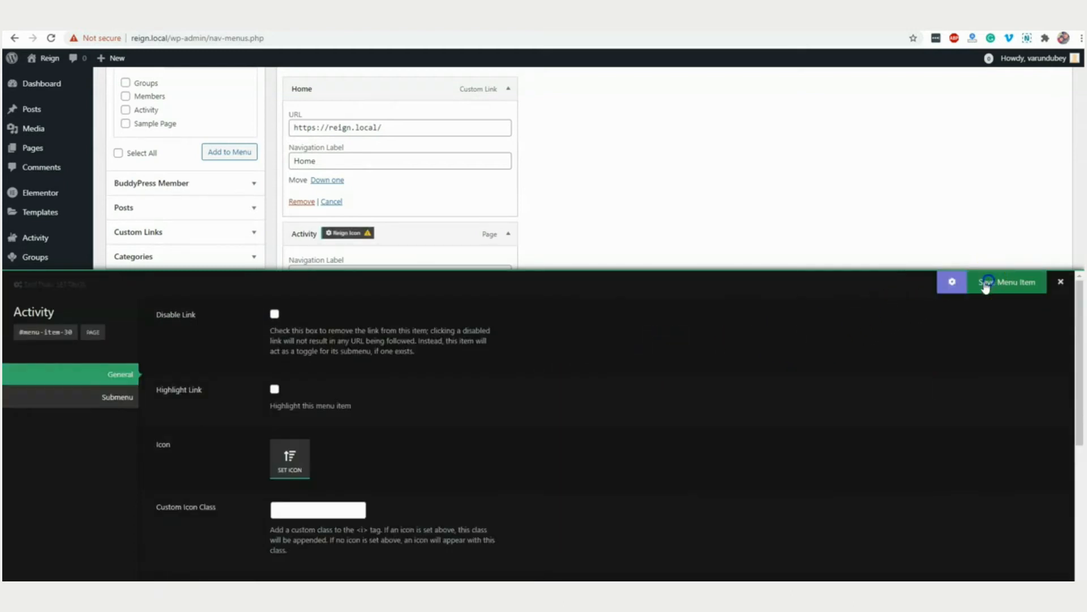
click(657, 219)
Open the Reign Icon settings of the Primary Menu's Groups item and browse the icon choices
scroll(480, 253, down, 3)
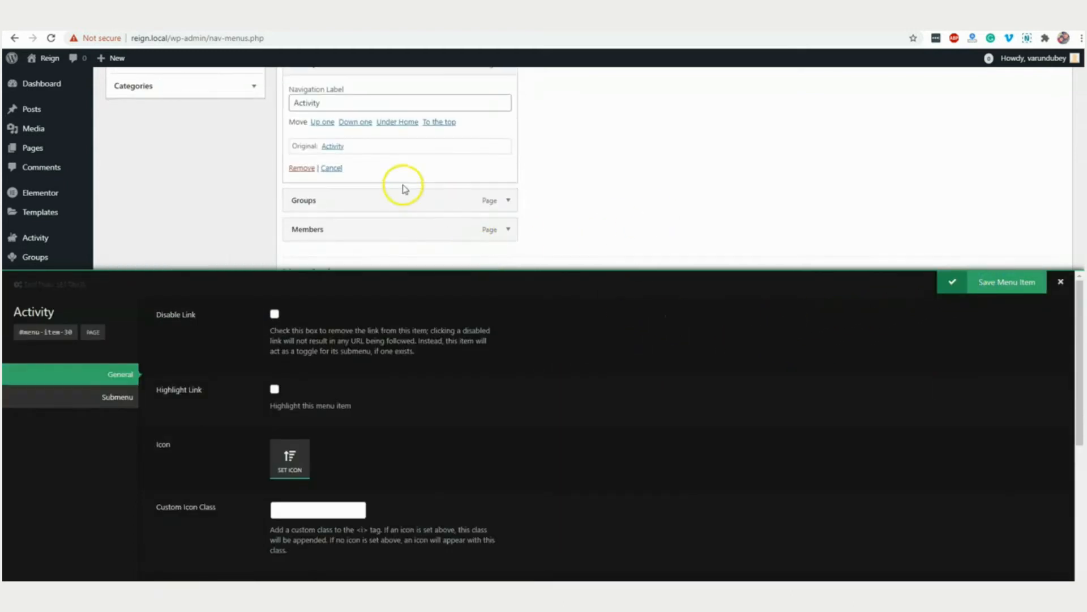
click(509, 201)
click(342, 199)
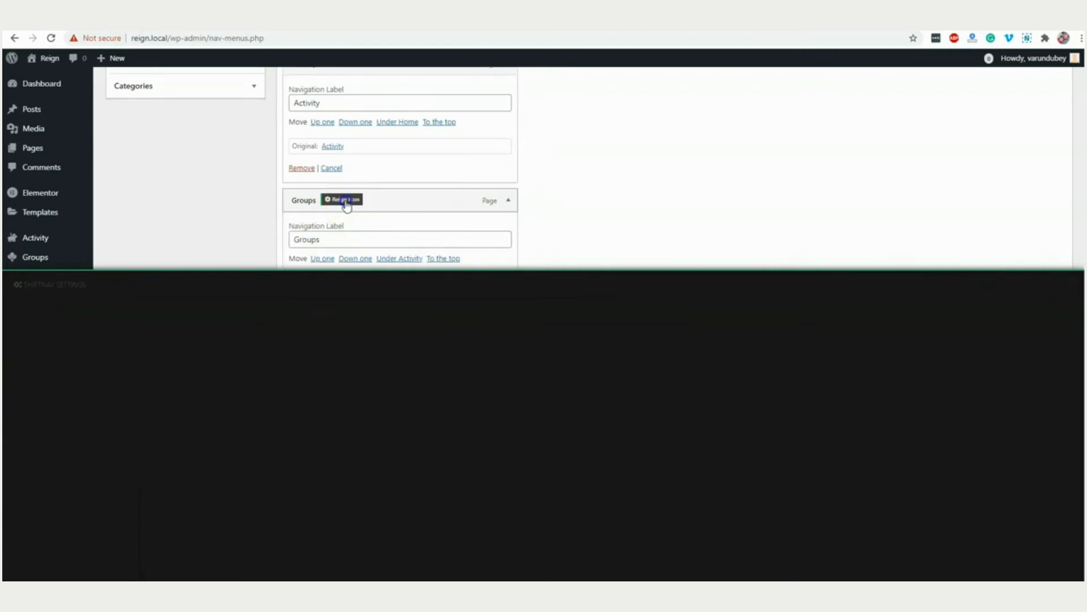
scroll(340, 337, down, 2)
click(292, 448)
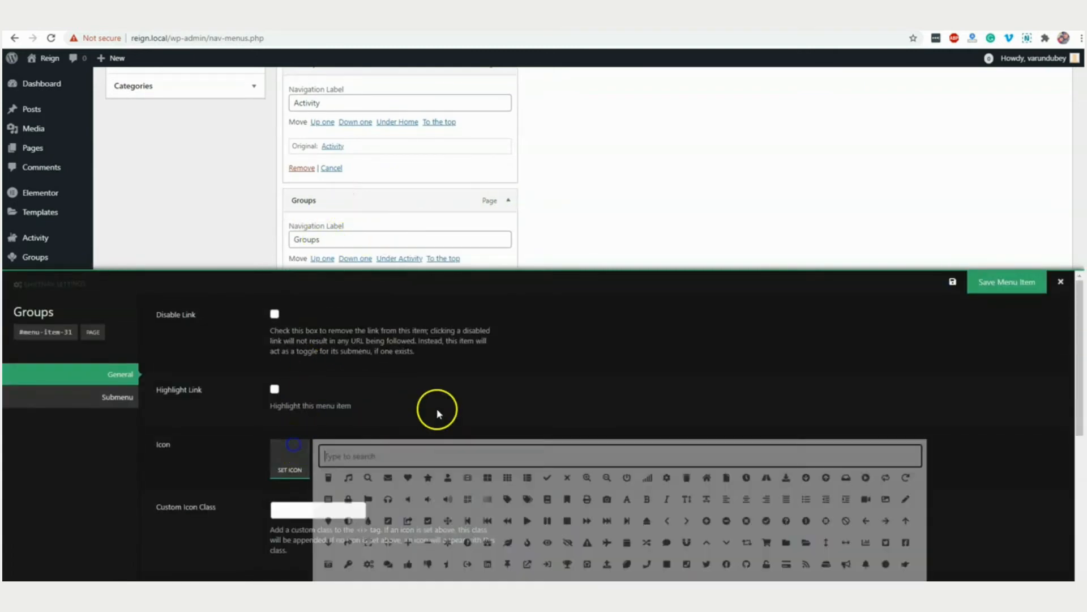
scroll(498, 411, down, 4)
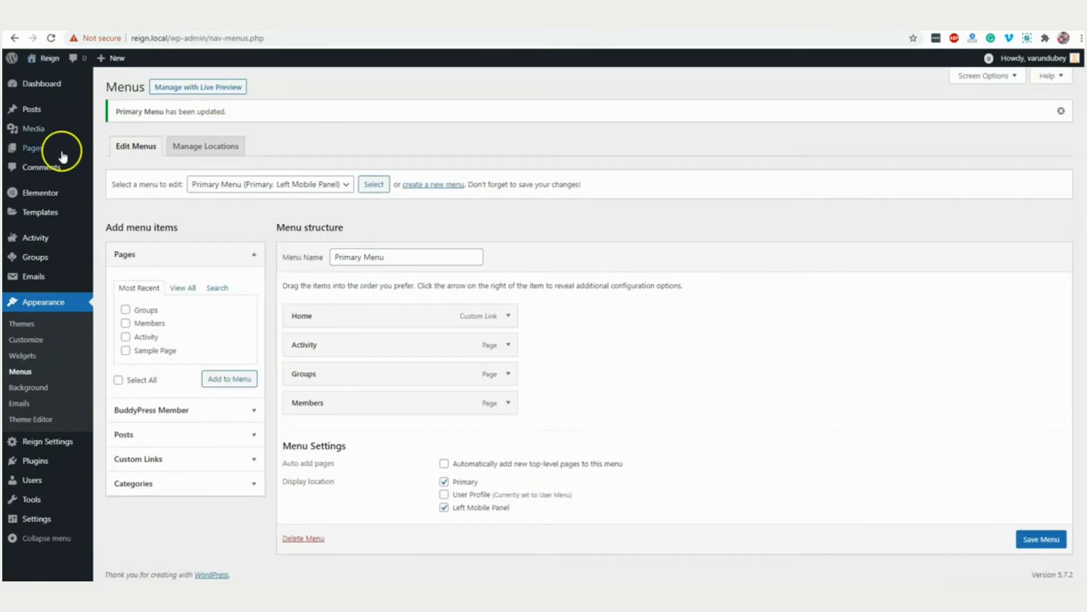
Reopen the customizer in tablet preview and check the menu icons in the left navigation panel and the right user panel
click(26, 342)
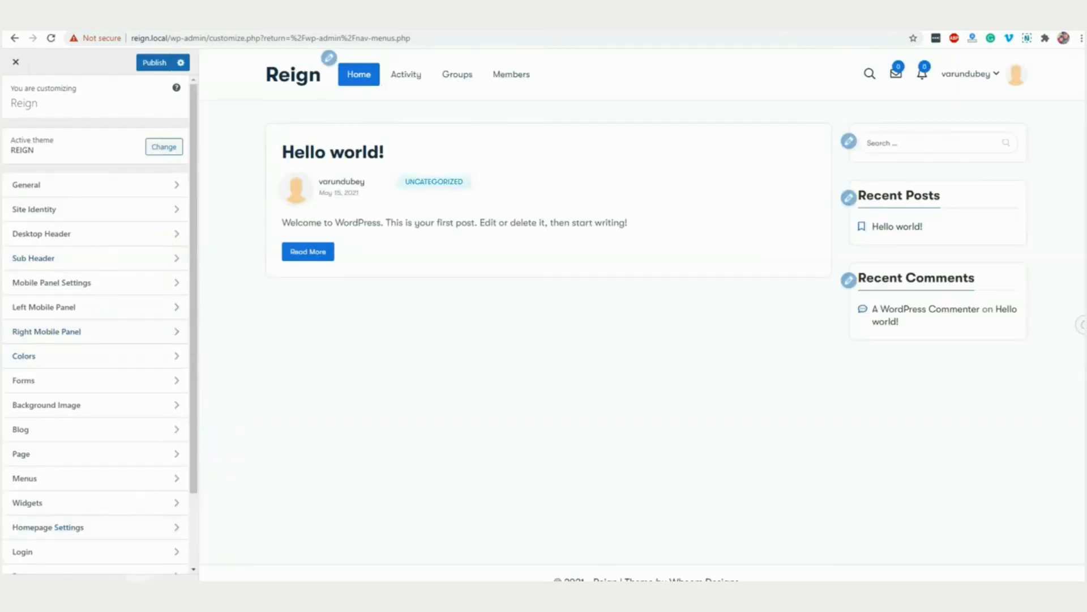
click(163, 584)
click(460, 67)
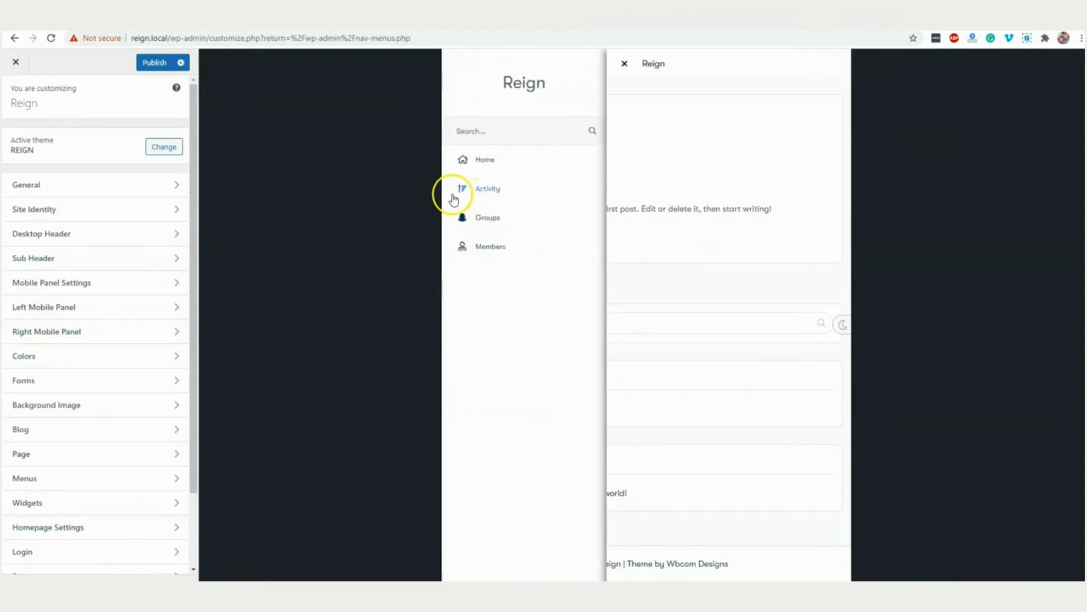
click(614, 72)
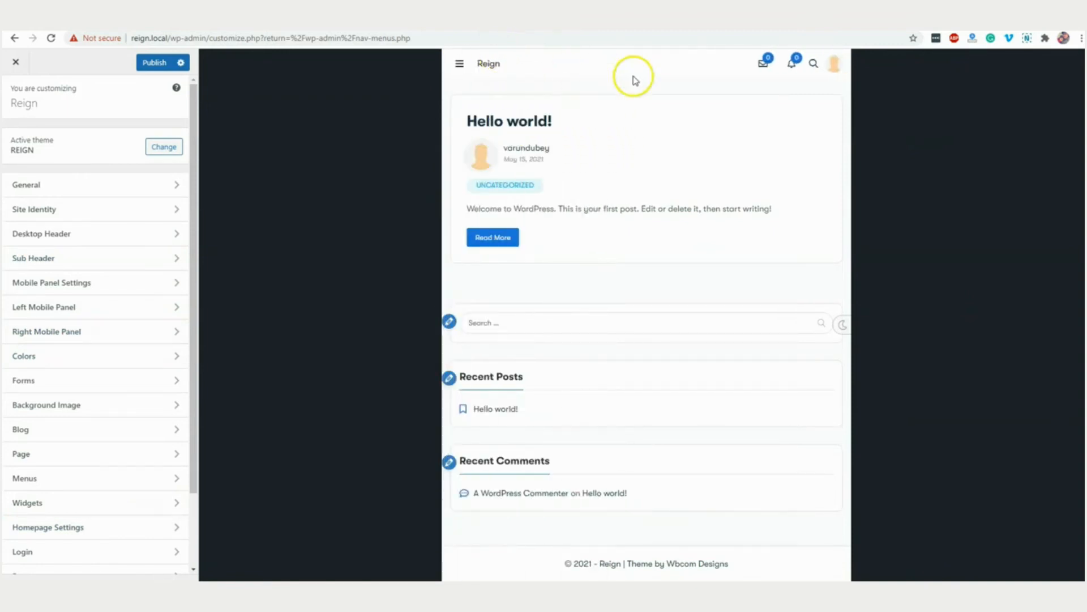
click(833, 72)
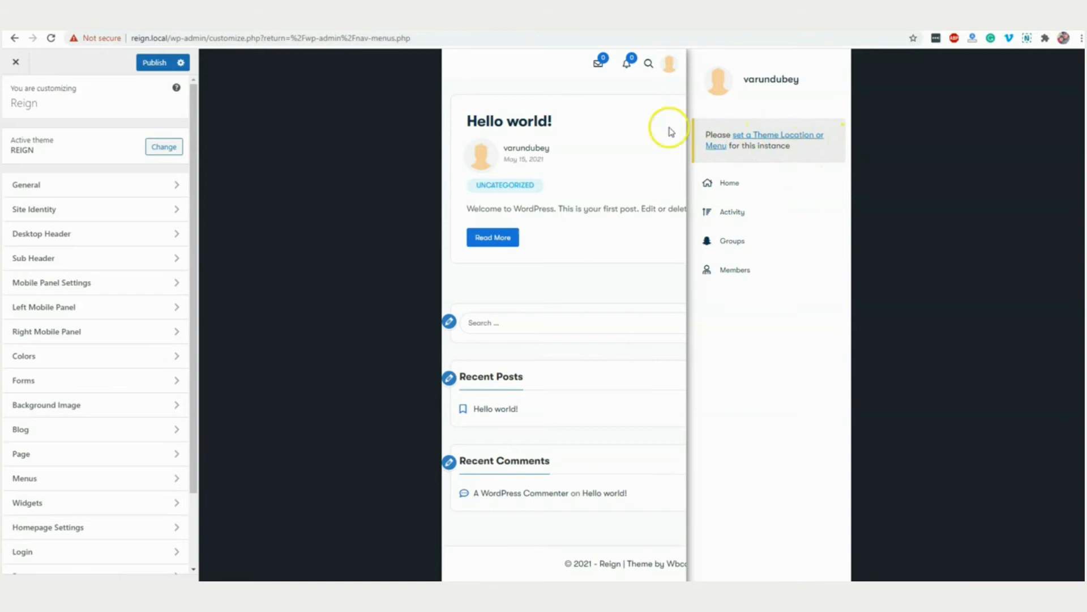
Publish the customizer state and review the Content settings of the Right Mobile Panel
click(149, 63)
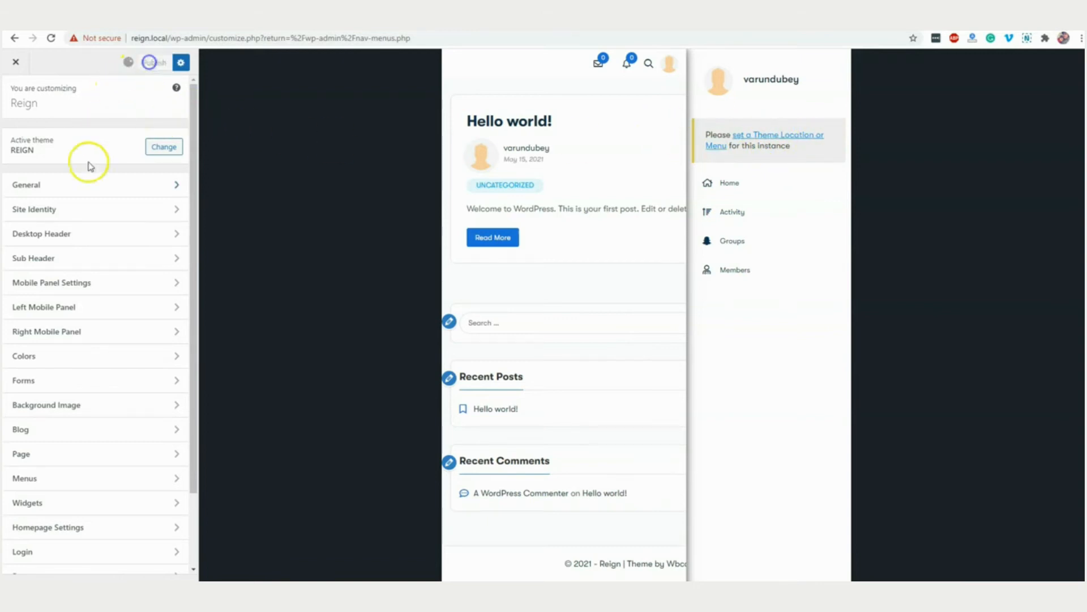
click(46, 332)
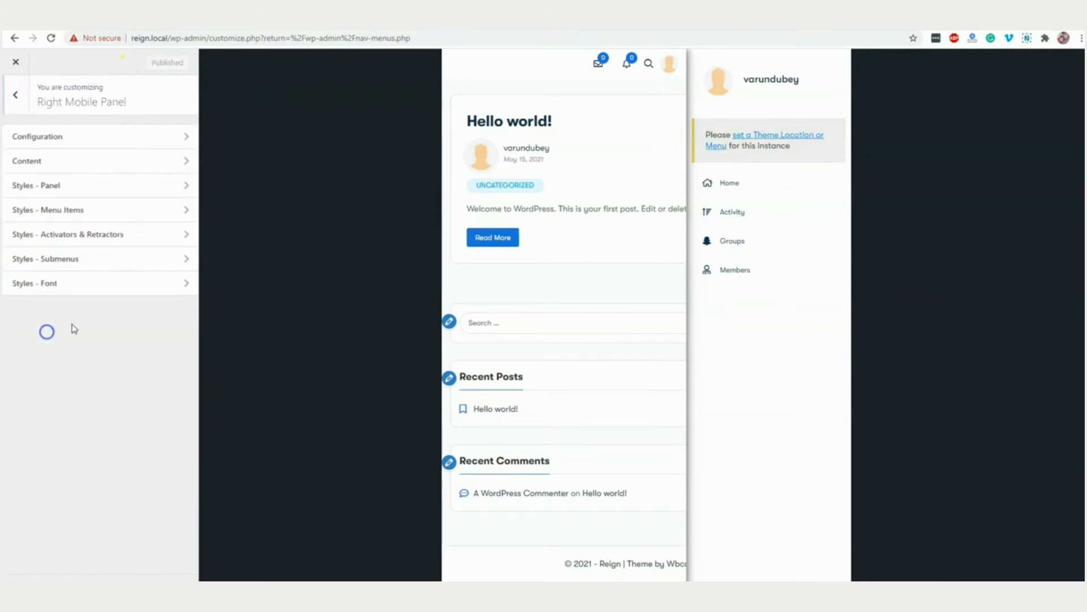
click(50, 163)
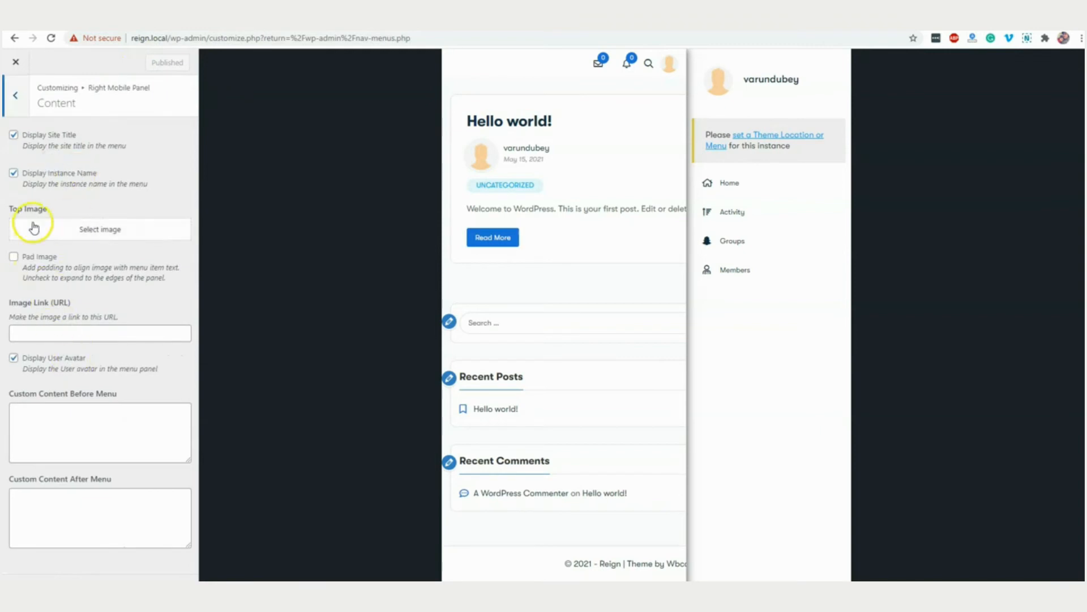
click(16, 105)
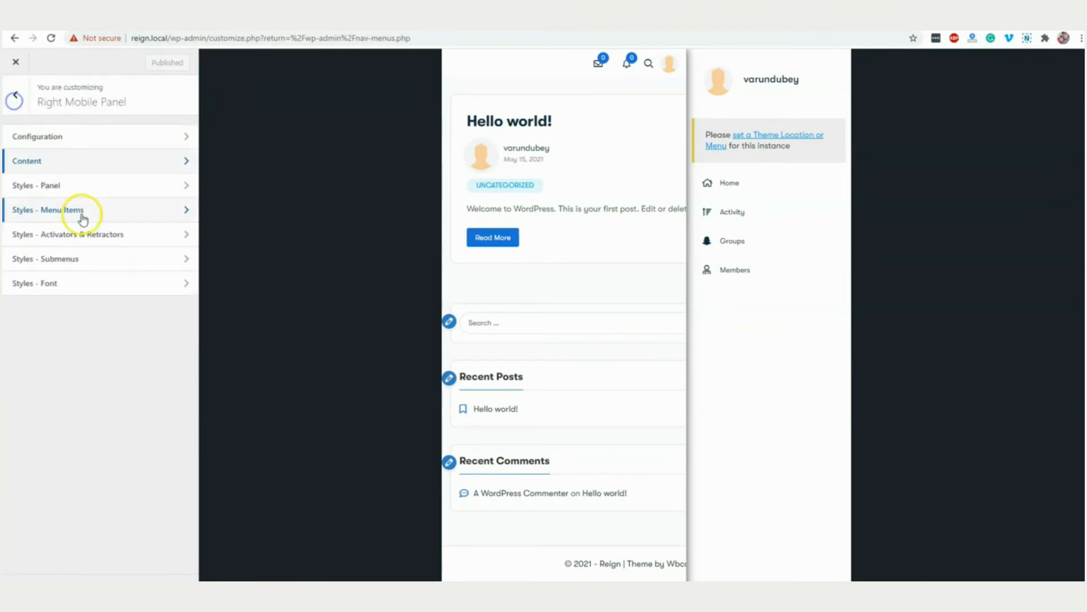
Set the Right Mobile Panel's Display Menu to User Menu and Theme Location to User Profile, check the panel in the preview and publish
click(54, 135)
click(87, 175)
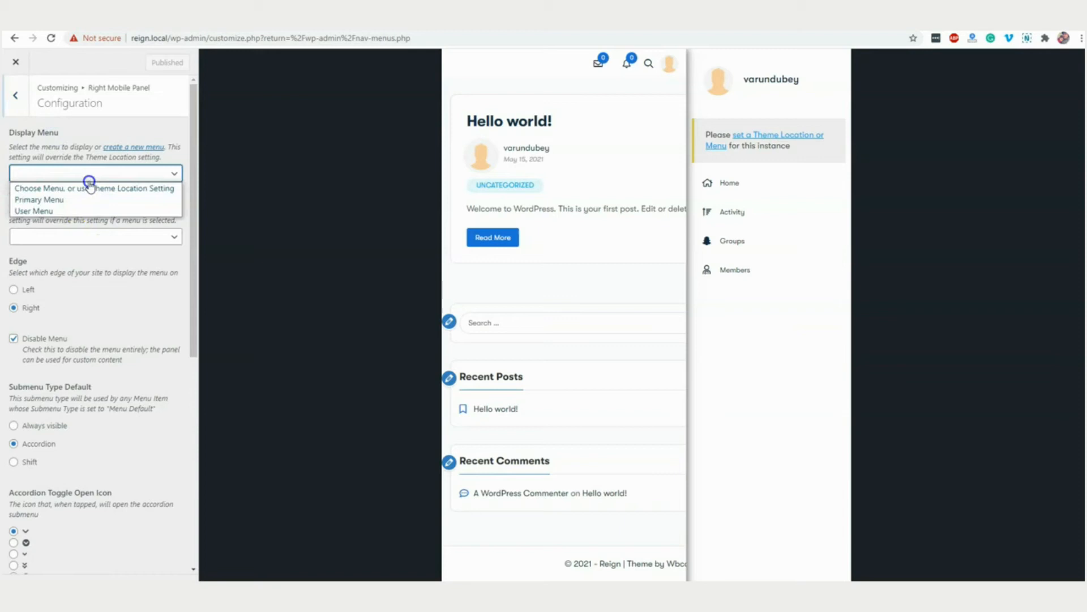
click(80, 211)
click(70, 237)
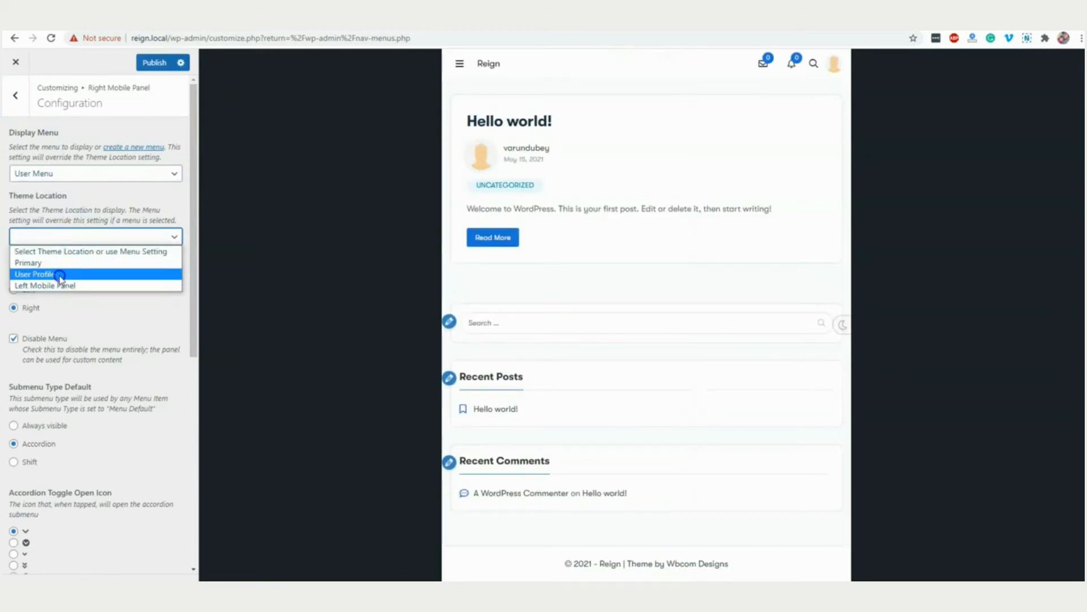
click(60, 276)
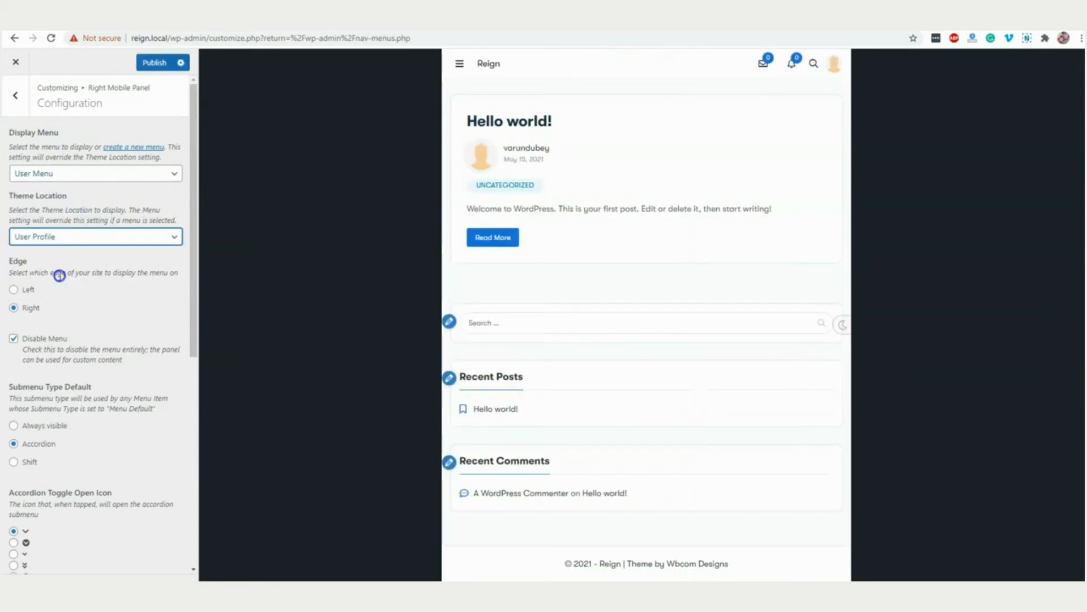
click(836, 70)
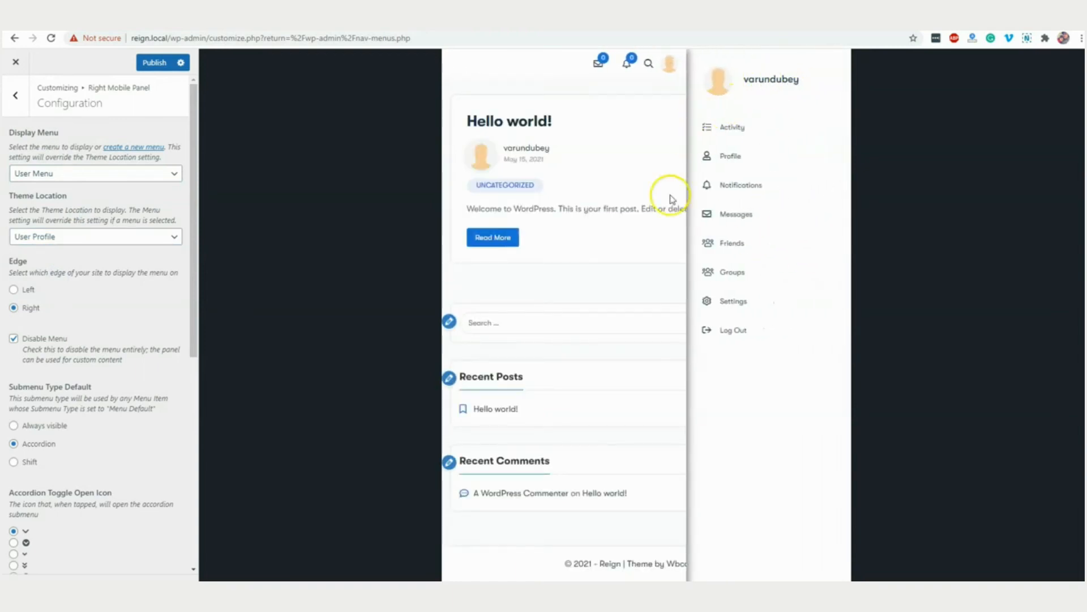
click(145, 69)
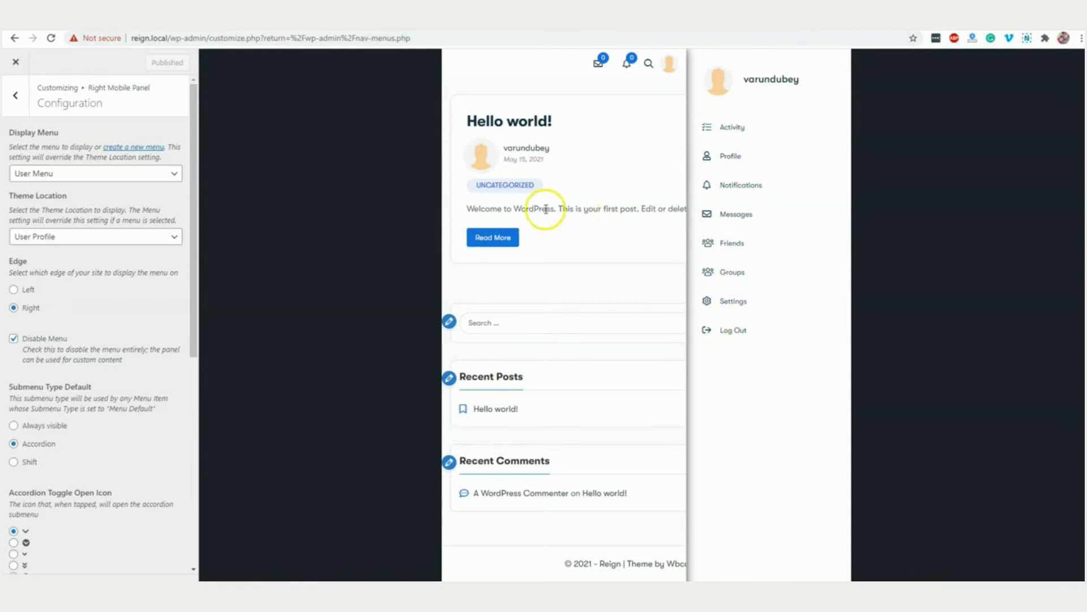
Leave the customizer and view the Activity page on the live site
click(16, 62)
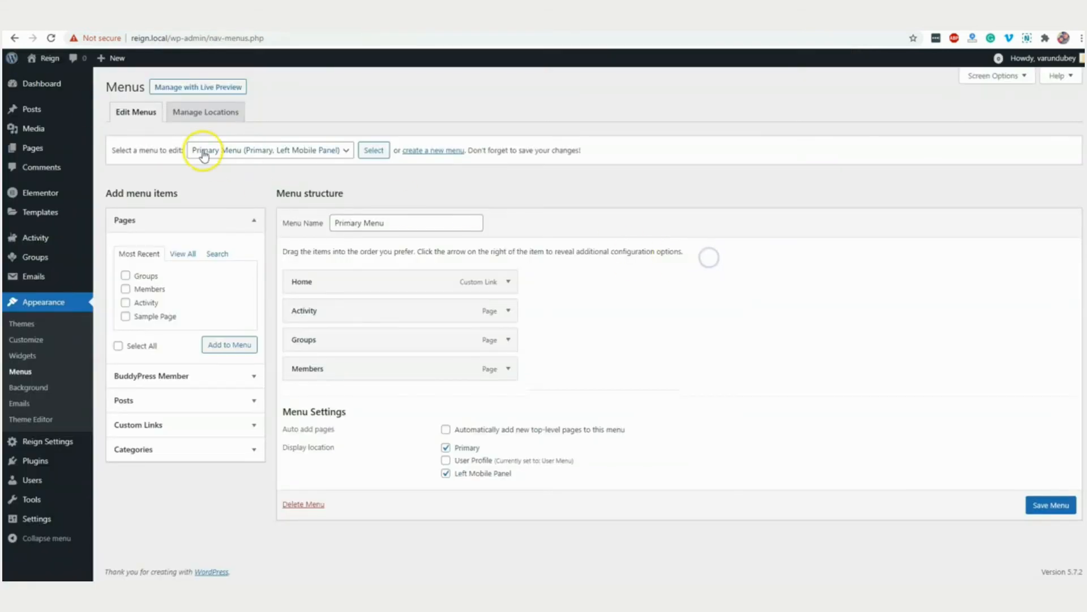
mouse_move(51, 59)
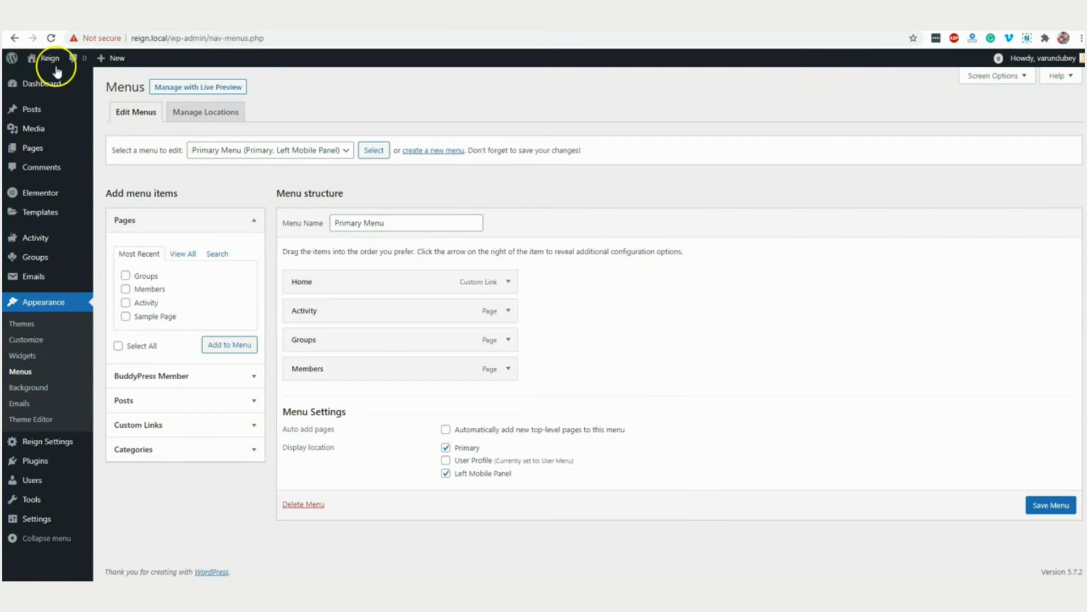
click(40, 79)
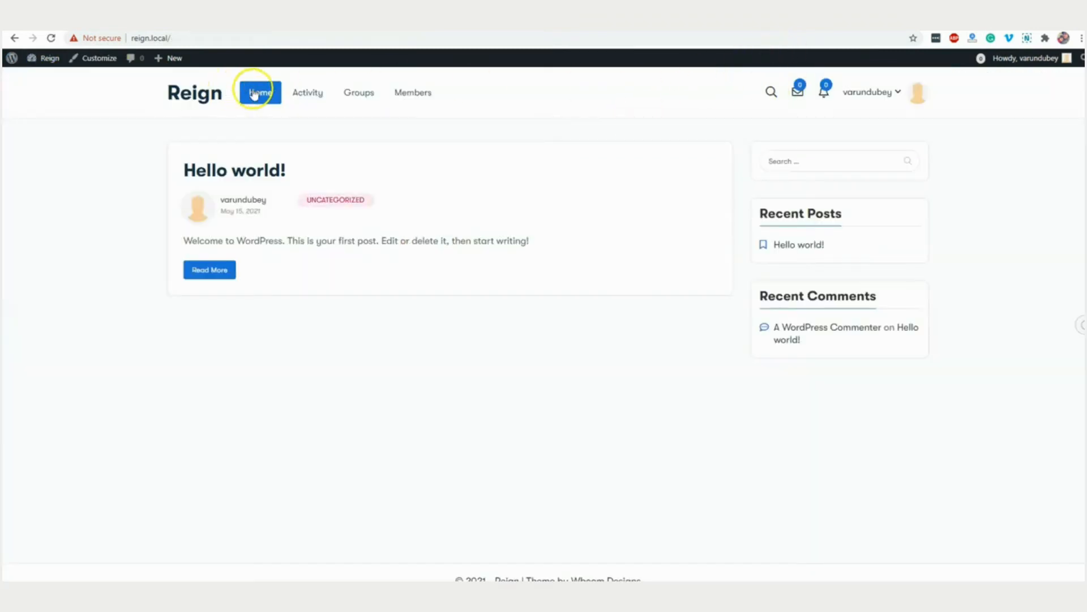
click(299, 94)
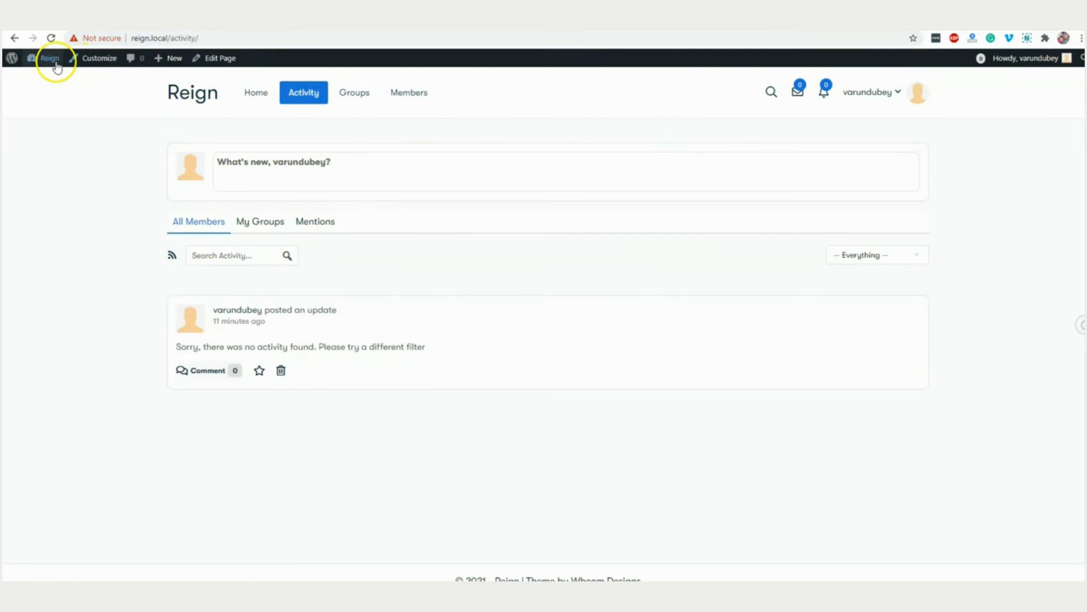
Customize the single page layout from the Activity page, choosing the layout with both left and right sidebars, and publish it
click(98, 60)
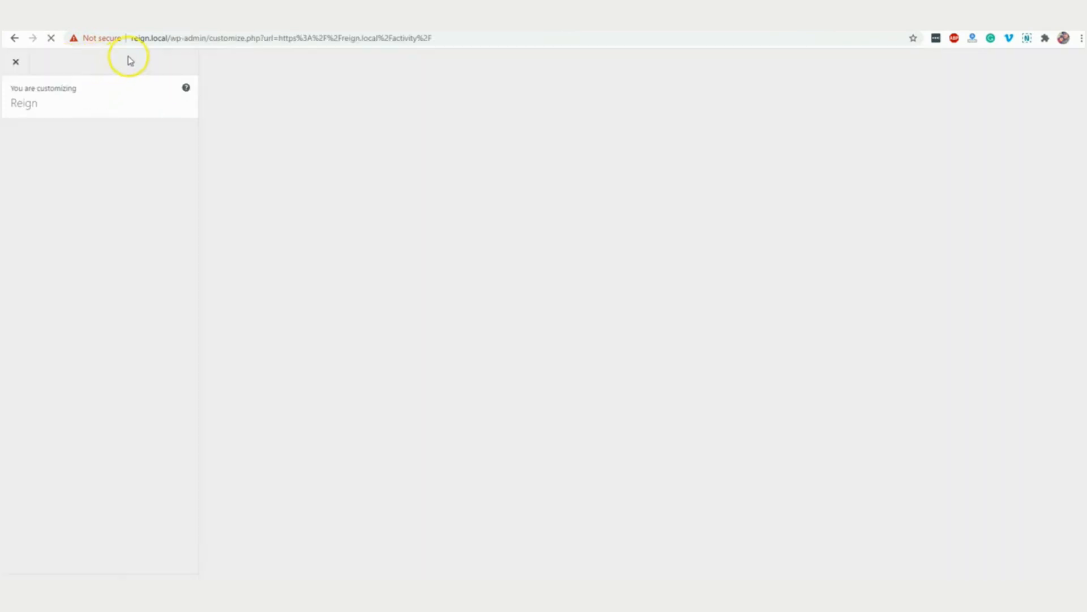
scroll(102, 305, down, 2)
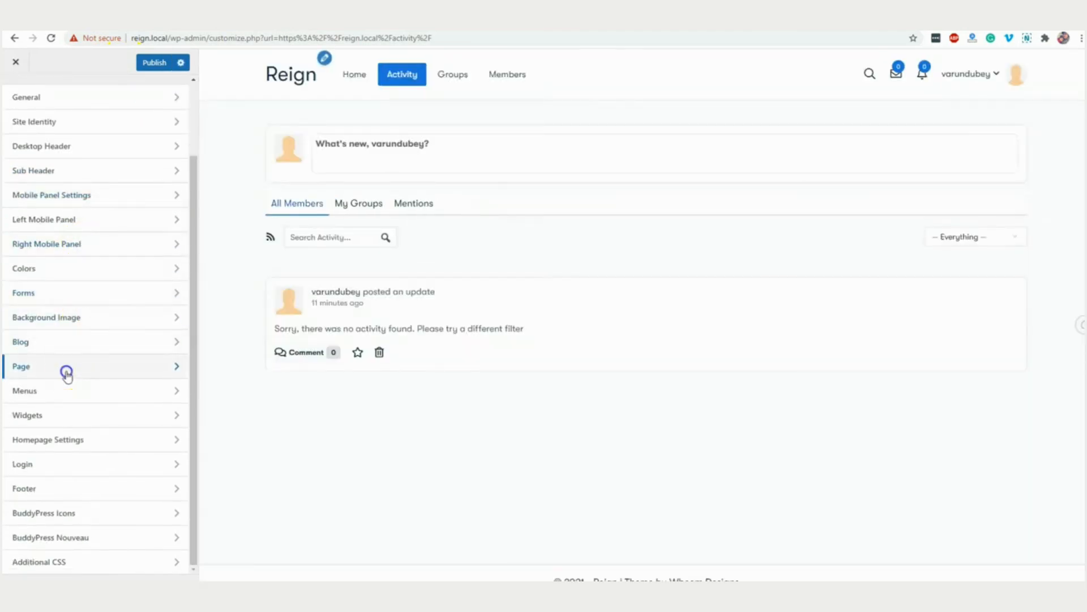
click(67, 374)
click(58, 137)
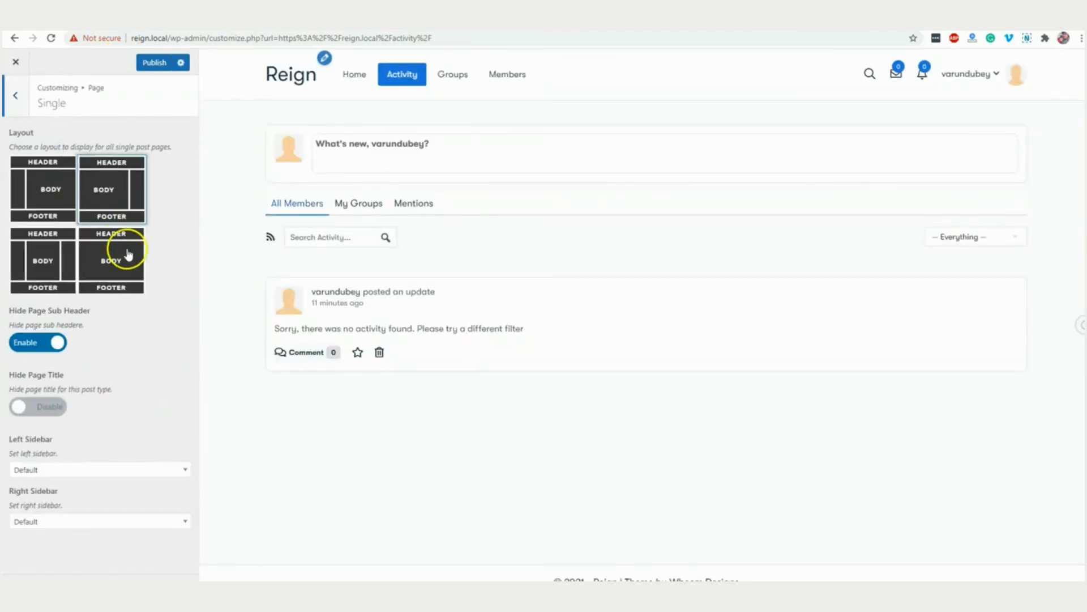
click(39, 256)
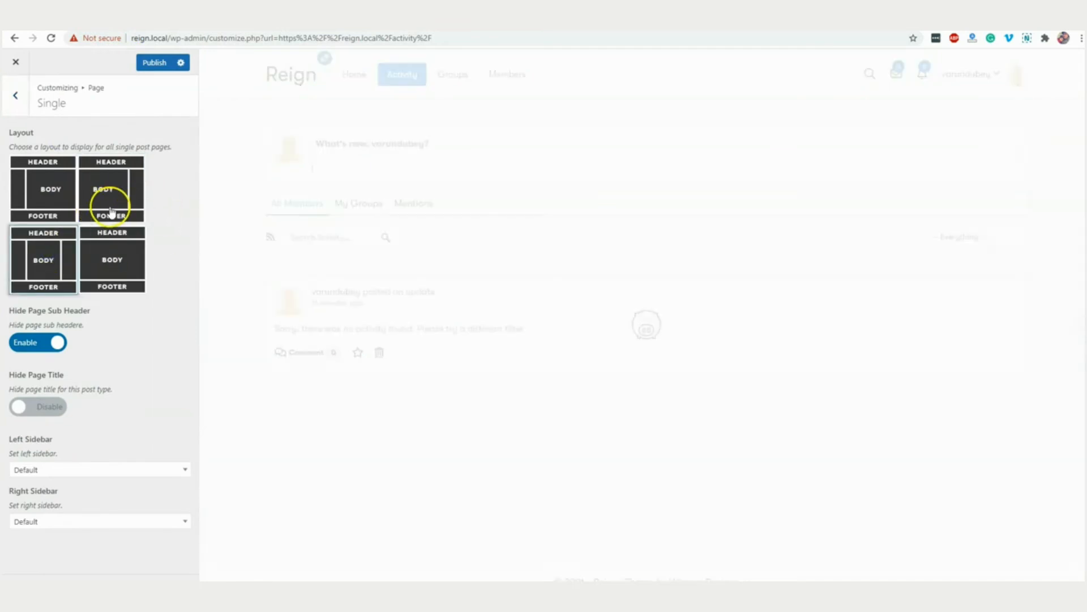
click(150, 63)
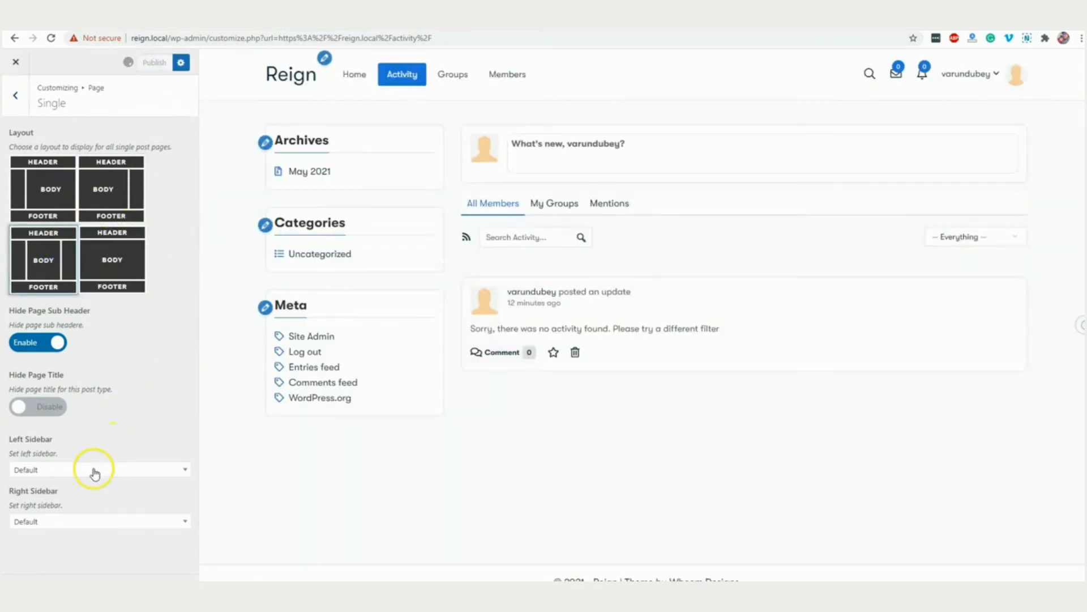
Look through the Left Sidebar choices for single pages and leave the customizer
click(54, 470)
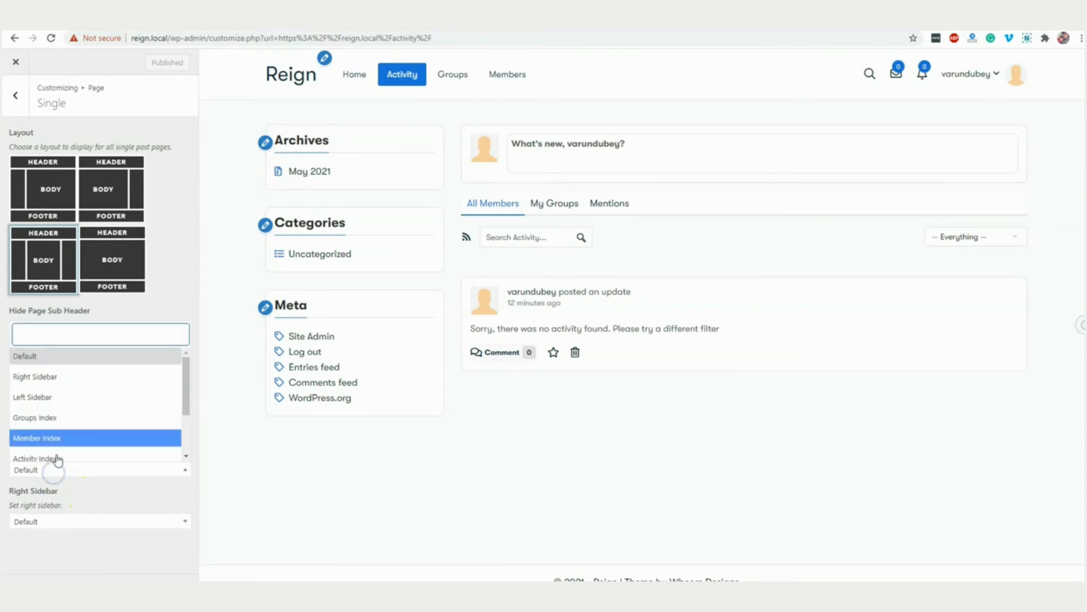
scroll(62, 448, down, 2)
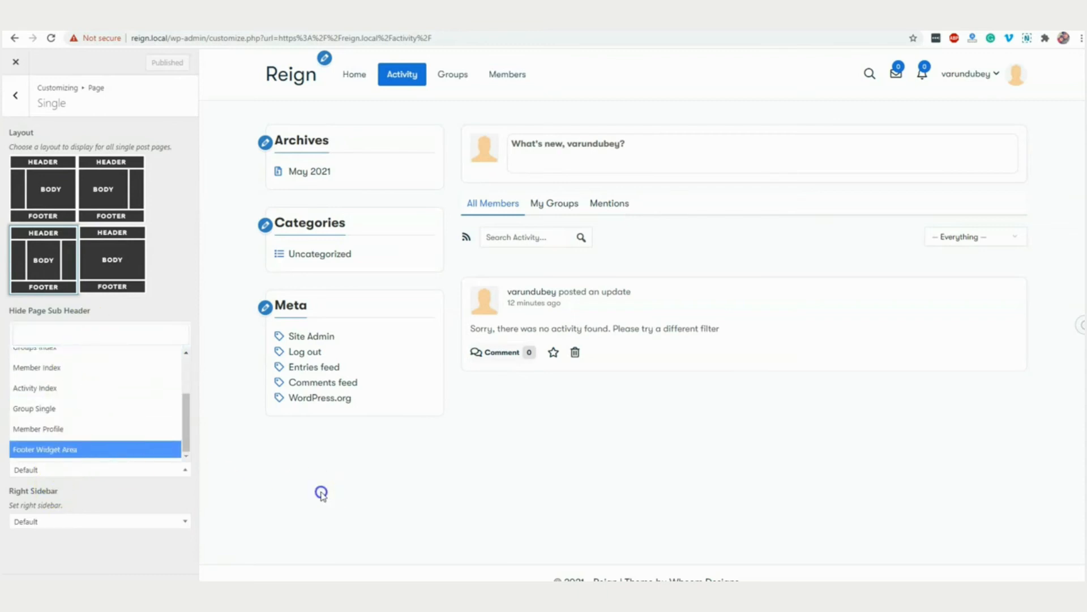
click(23, 61)
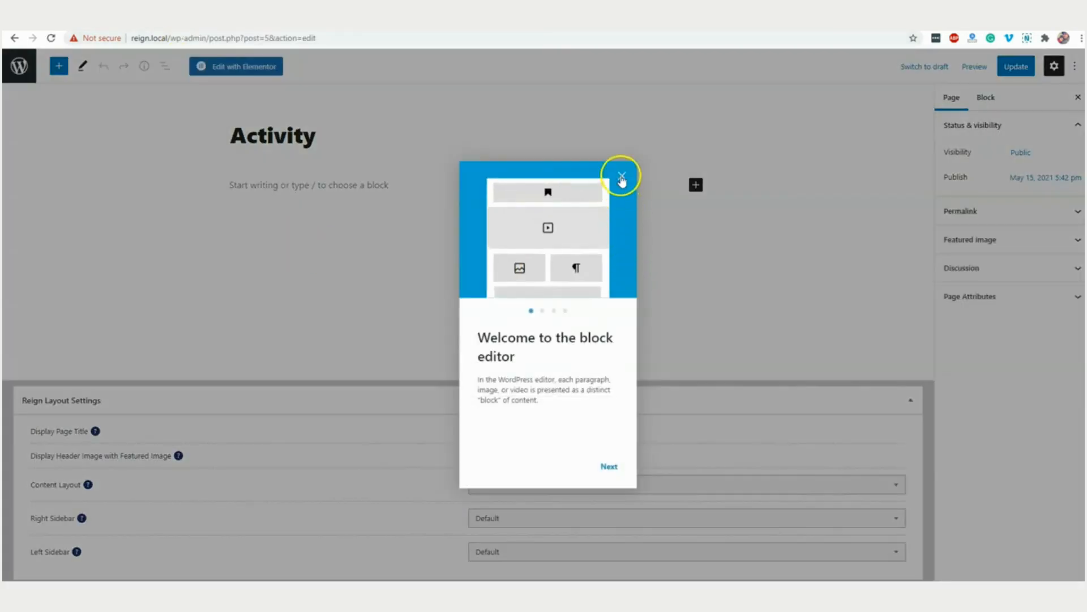
Dismiss the block editor's welcome guide and set the Activity page's Content Layout to Both Sidebars
click(622, 177)
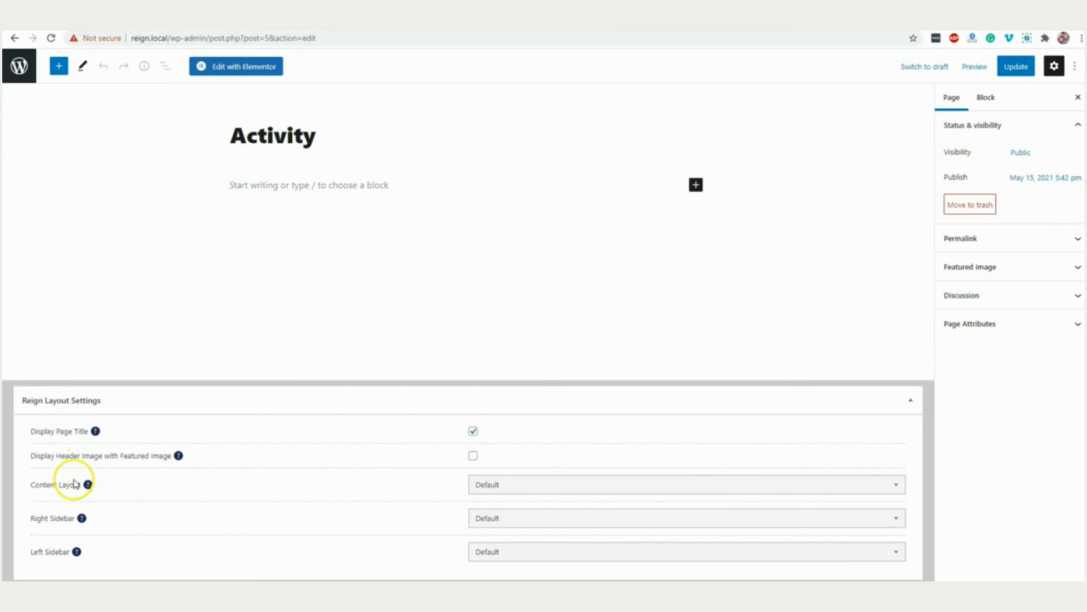
click(504, 485)
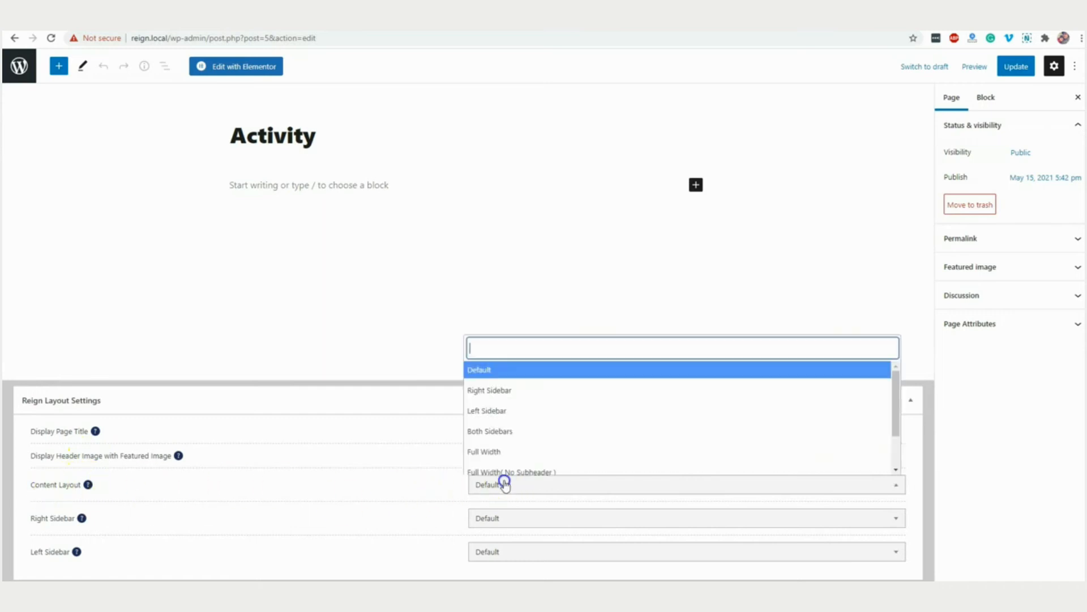
scroll(521, 447, down, 1)
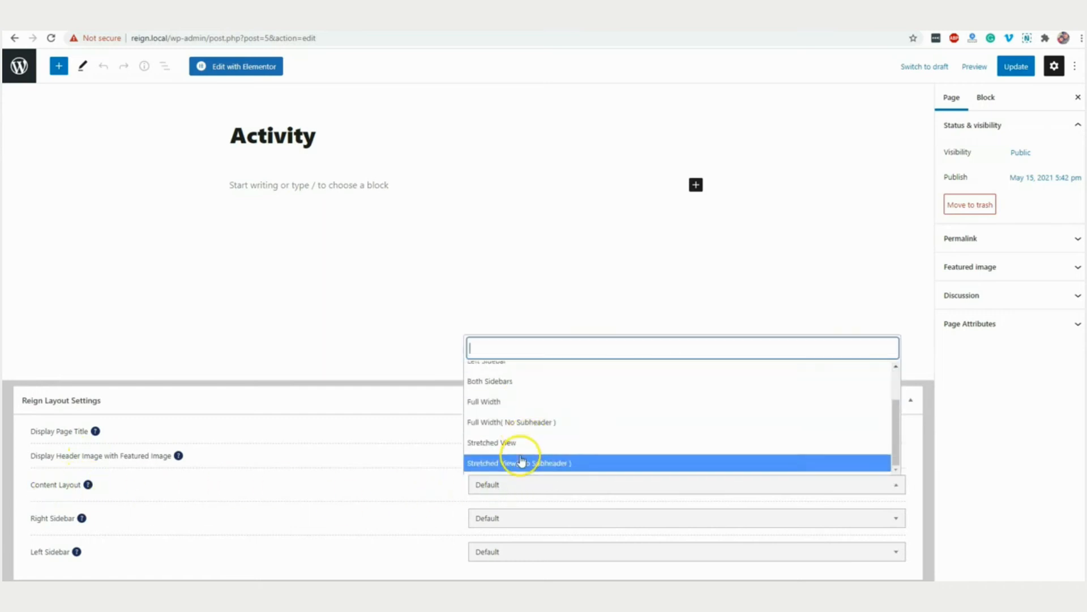
scroll(513, 453, up, 1)
click(510, 432)
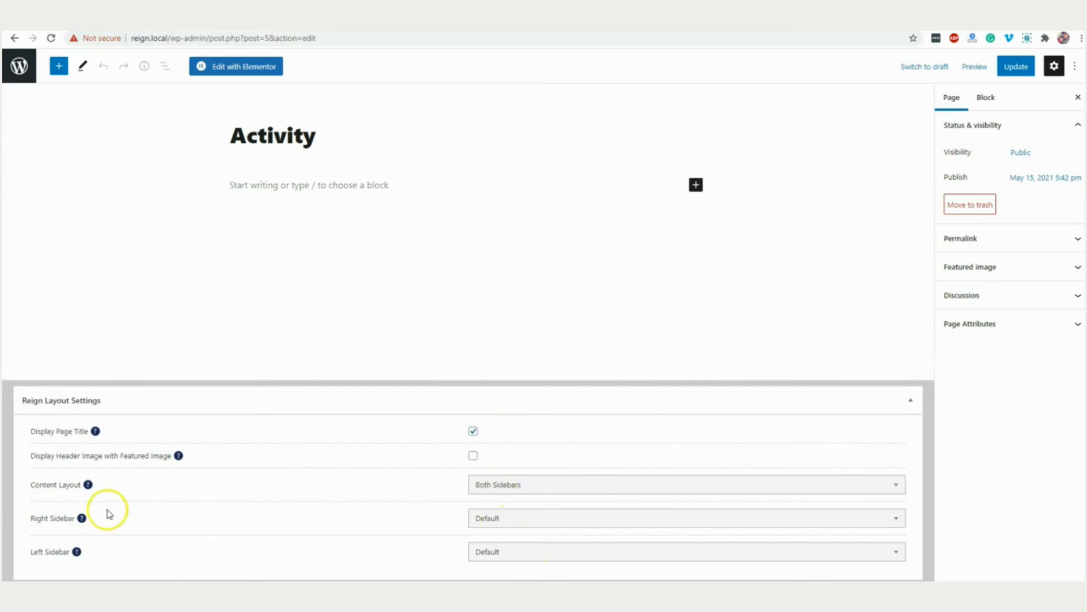
Set the Activity page's Right Sidebar to Left Sidebar and its Left Sidebar to Activity Index, and update the page
click(497, 515)
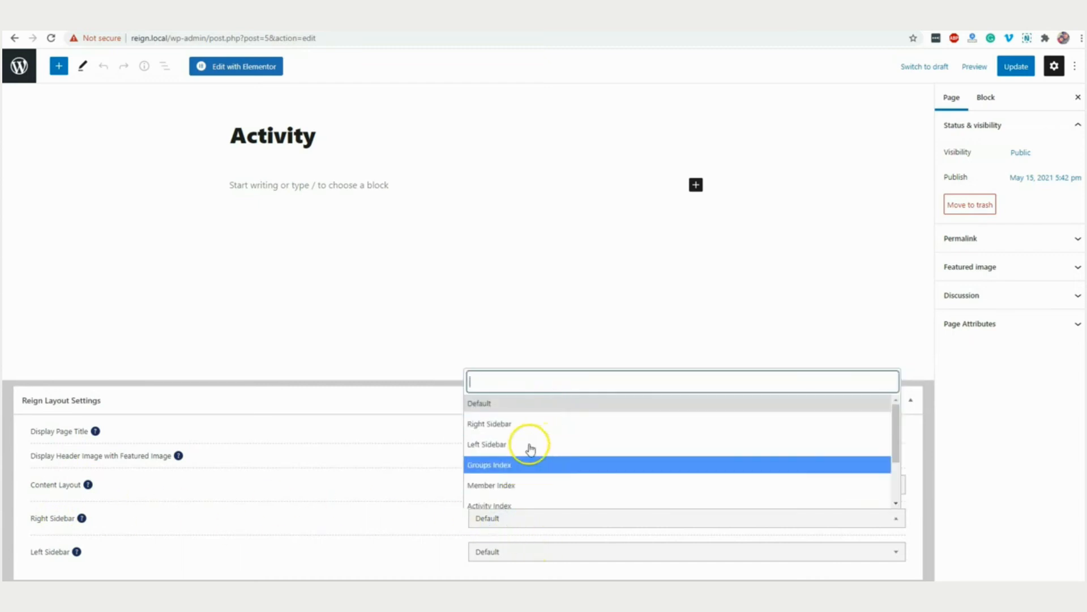
scroll(530, 470, down, 1)
scroll(526, 459, down, 1)
scroll(521, 436, up, 3)
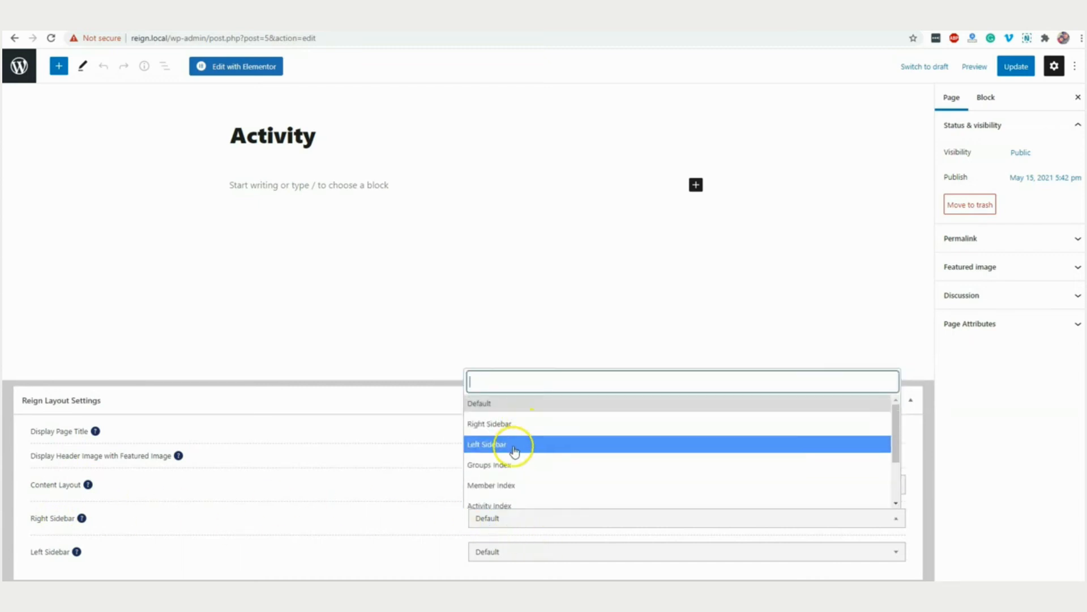
click(512, 446)
click(507, 552)
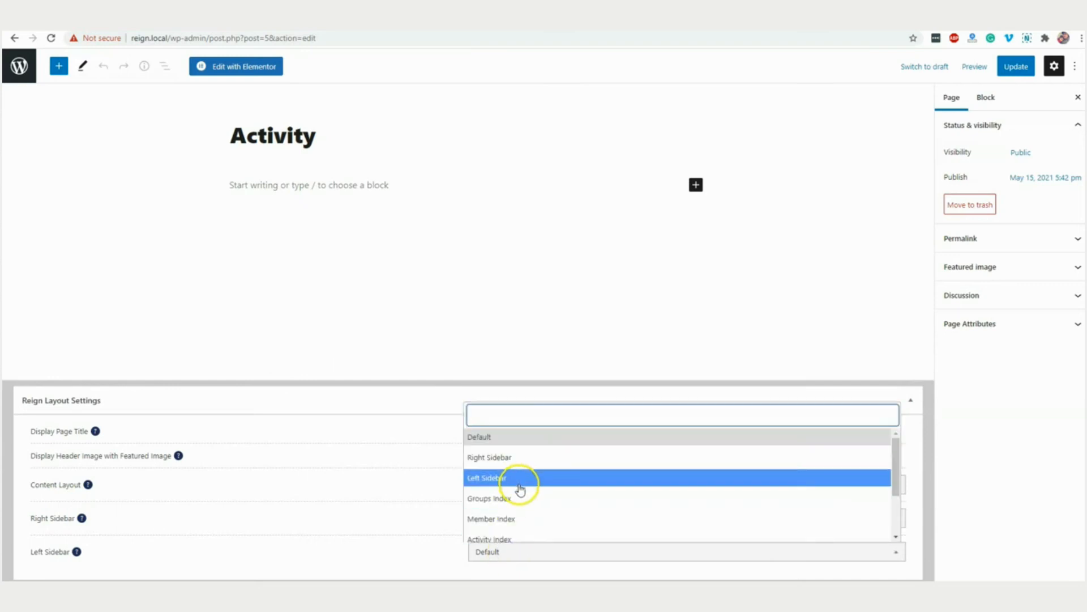
click(517, 538)
click(1006, 72)
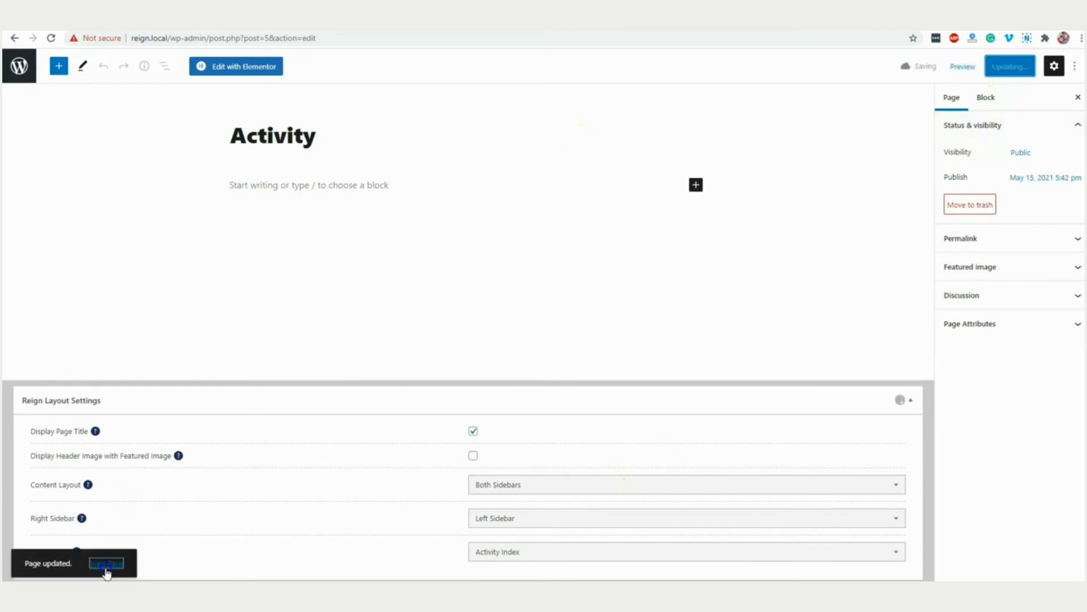
Check the sidebars on the live Activity, Groups and Members pages and reopen the Activity page for editing
click(106, 563)
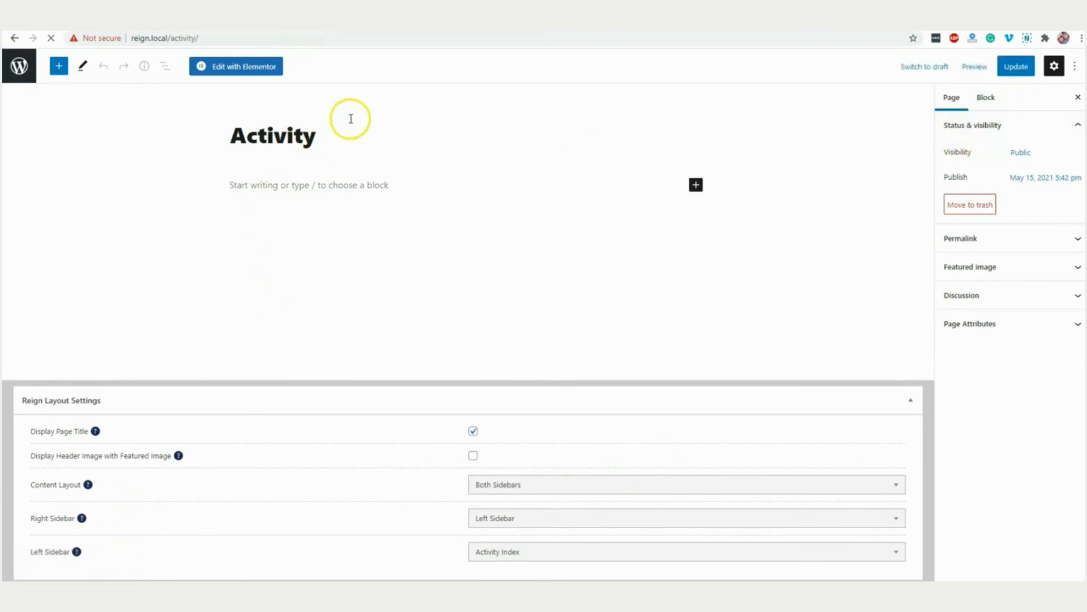
click(355, 93)
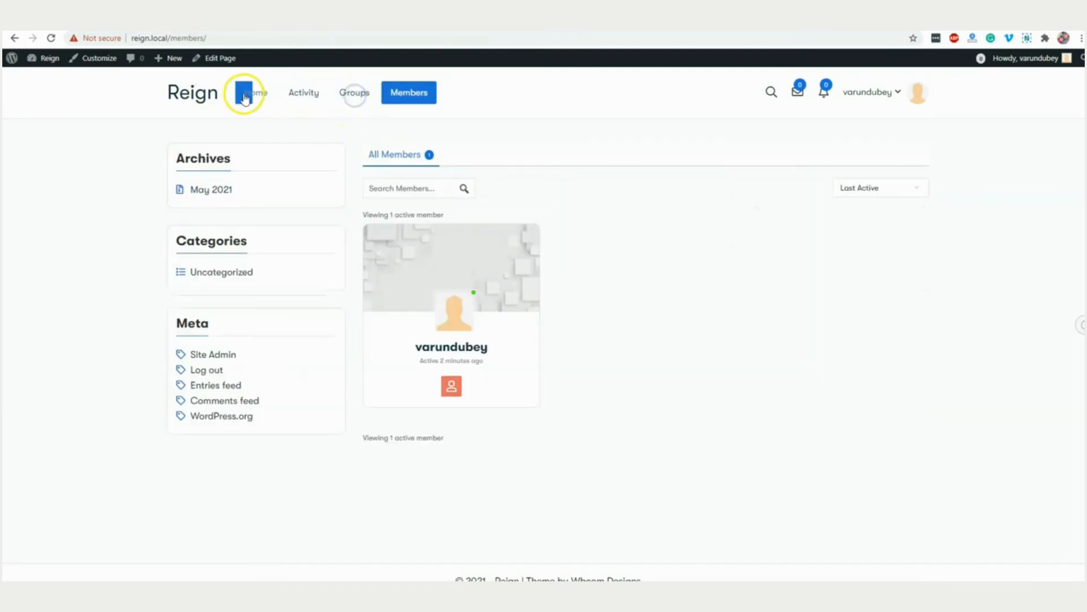
click(314, 94)
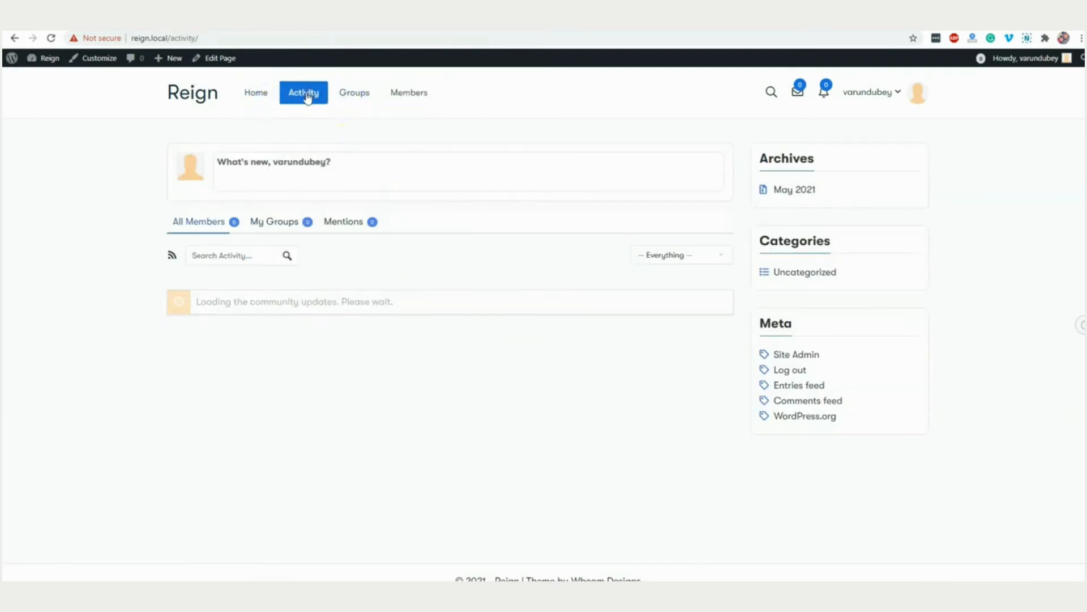
click(225, 60)
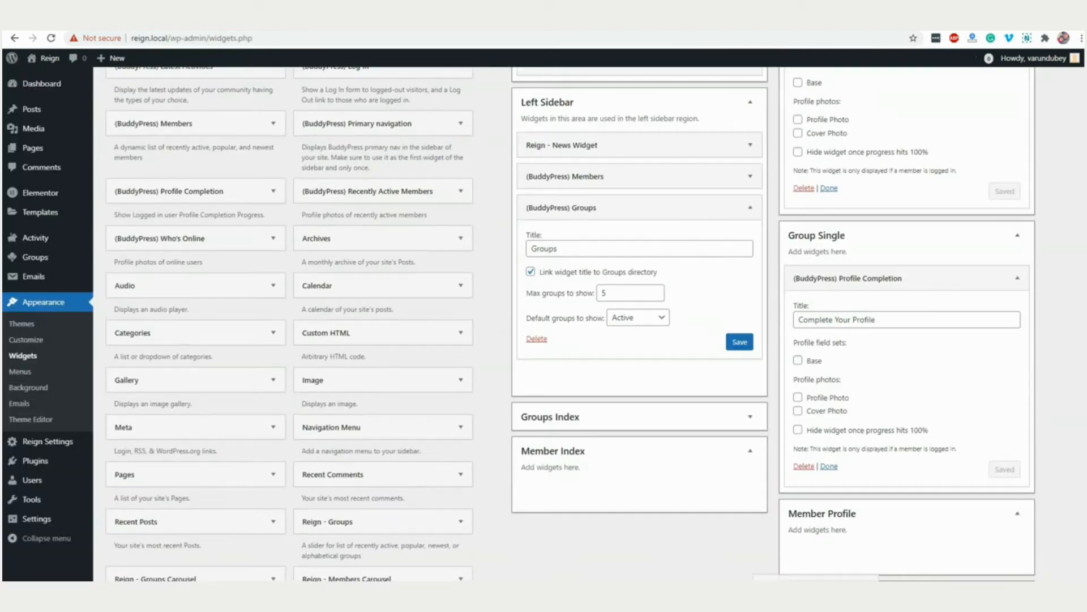
Add the BuddyPress Profile Completion widget to the Member Profile area and the Recently Active Members widget to the Group Single area
drag(170, 141, 884, 386)
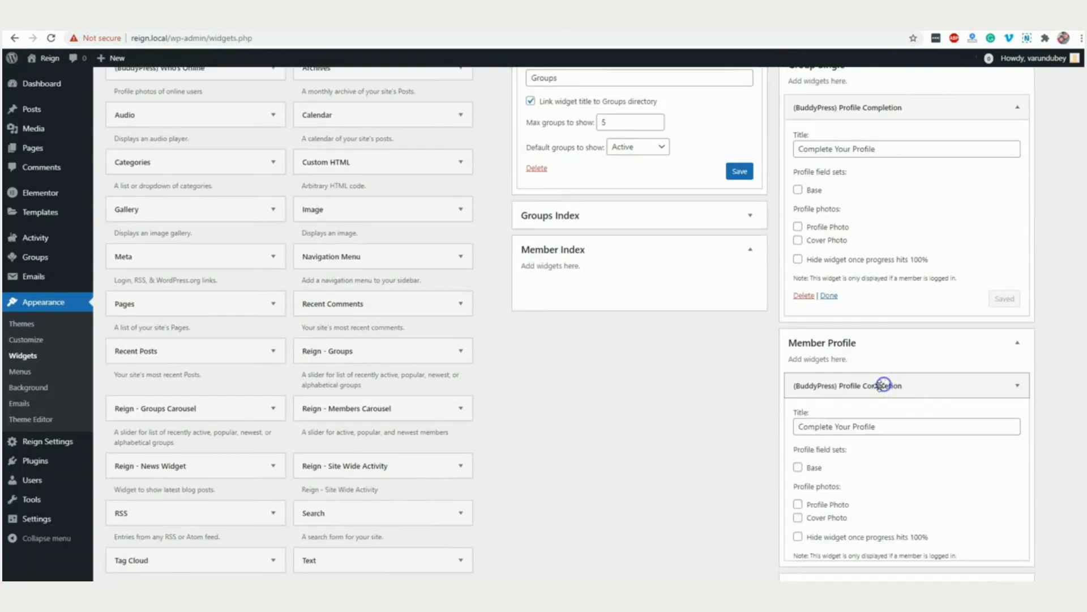
scroll(821, 439, down, 2)
click(811, 355)
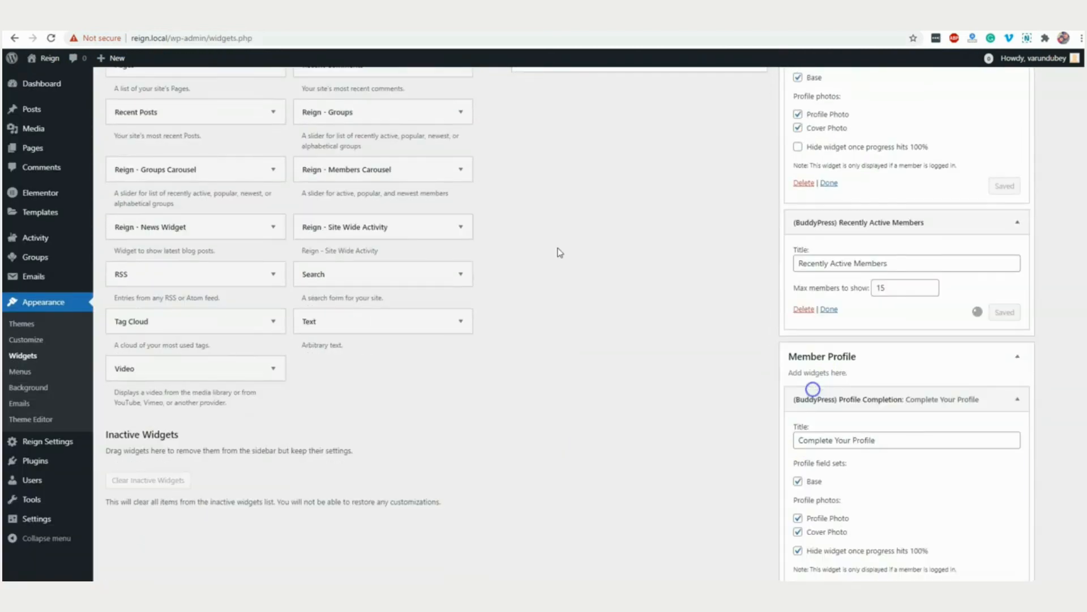
Add the Reign - Site Wide Activity widget to the Member Profile widget area
scroll(505, 240, up, 8)
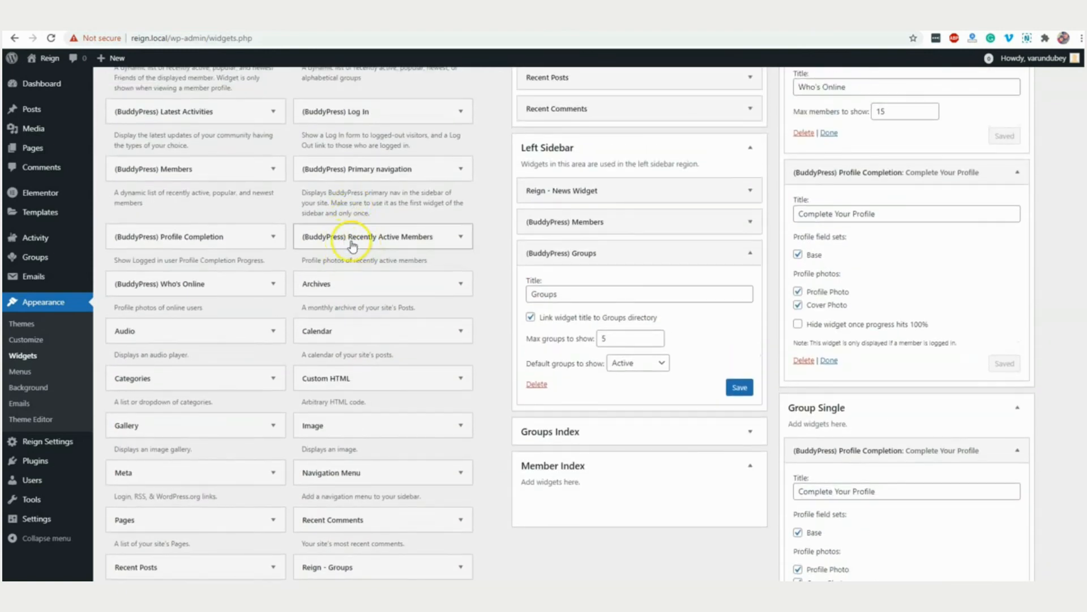
scroll(388, 250, down, 5)
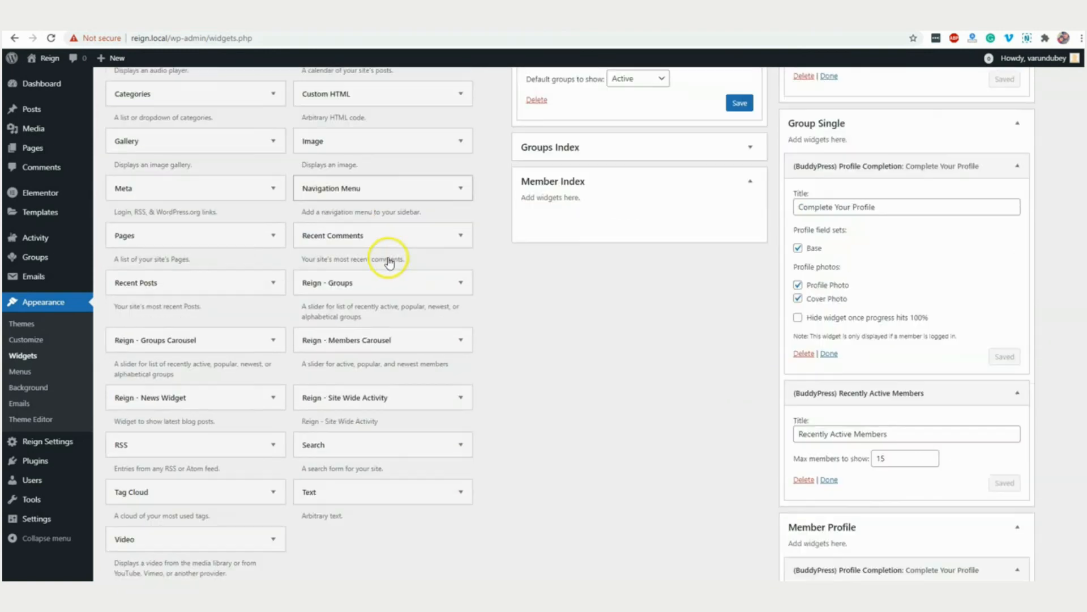
drag(381, 400, 901, 541)
scroll(720, 74, up, 8)
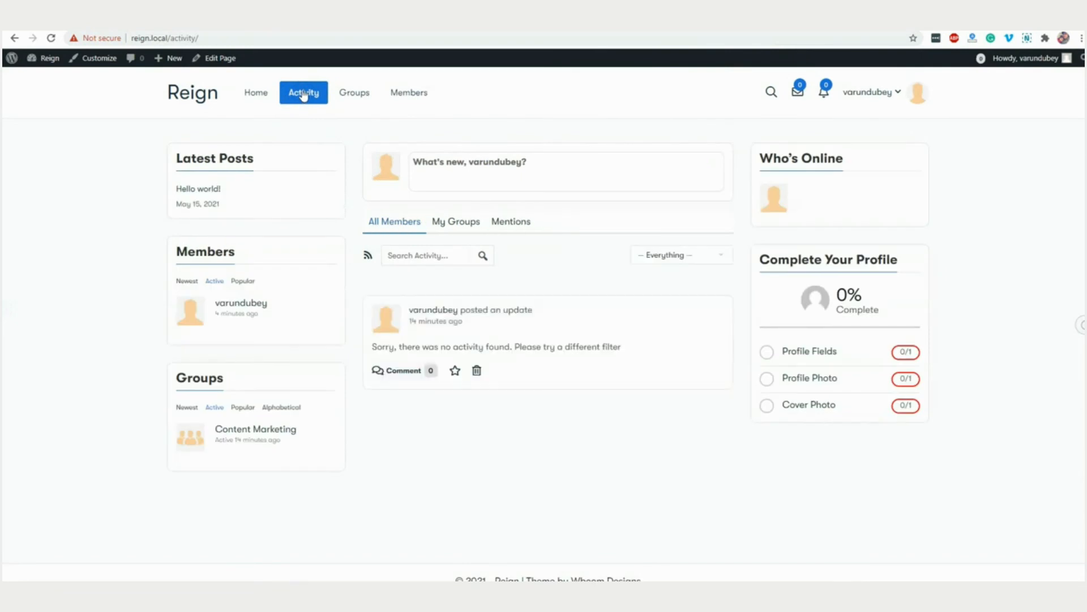
Check the live Activity and Groups pages, and place the Profile Completion widget above Who's Online in the Activity Index widget area
click(516, 173)
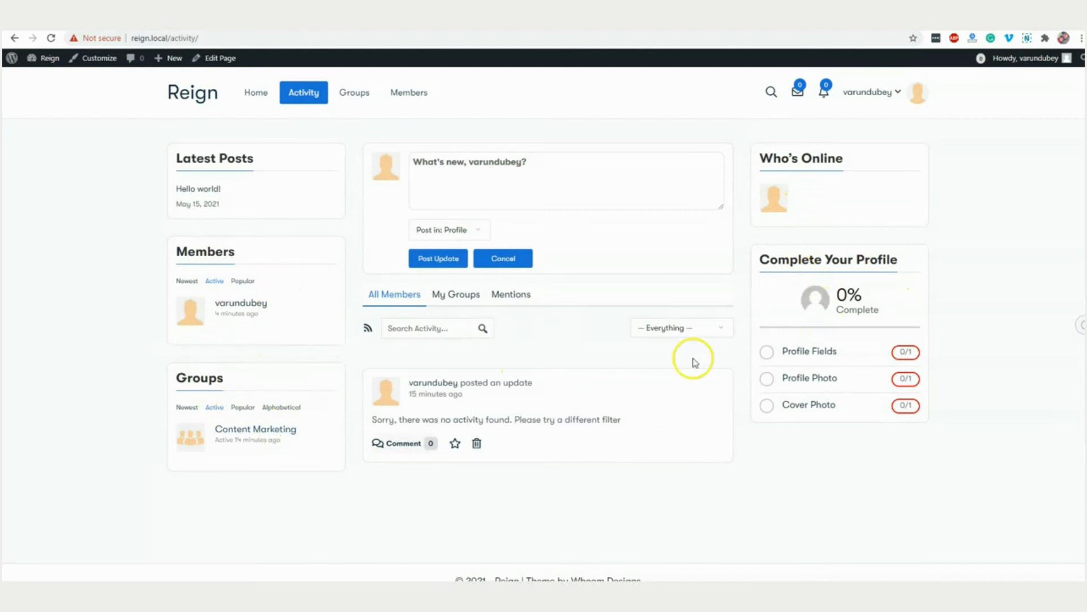
key(ctrl+Tab)
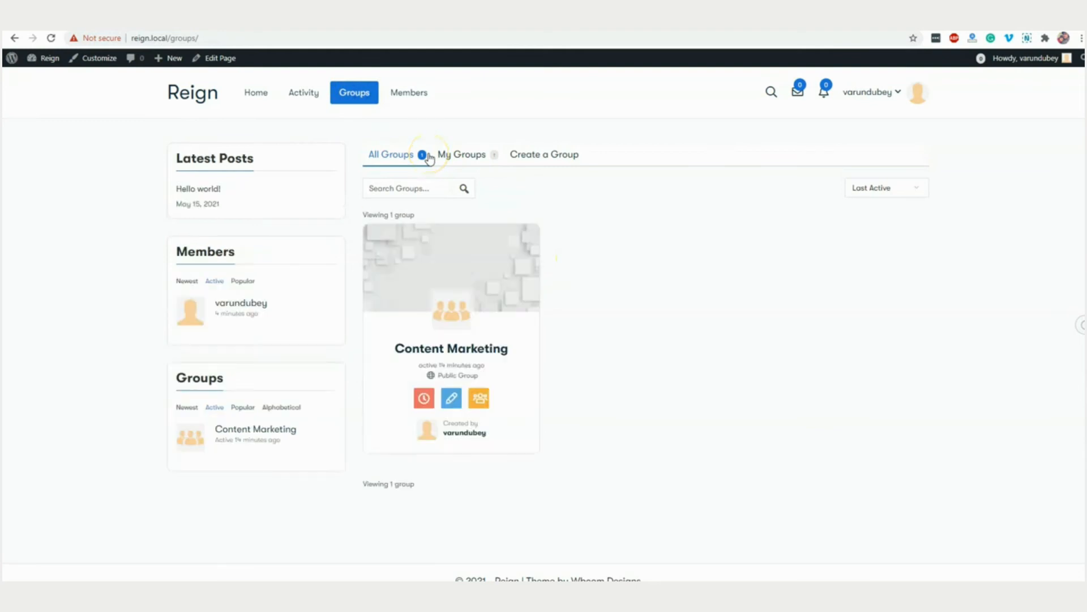
key(ctrl+Tab)
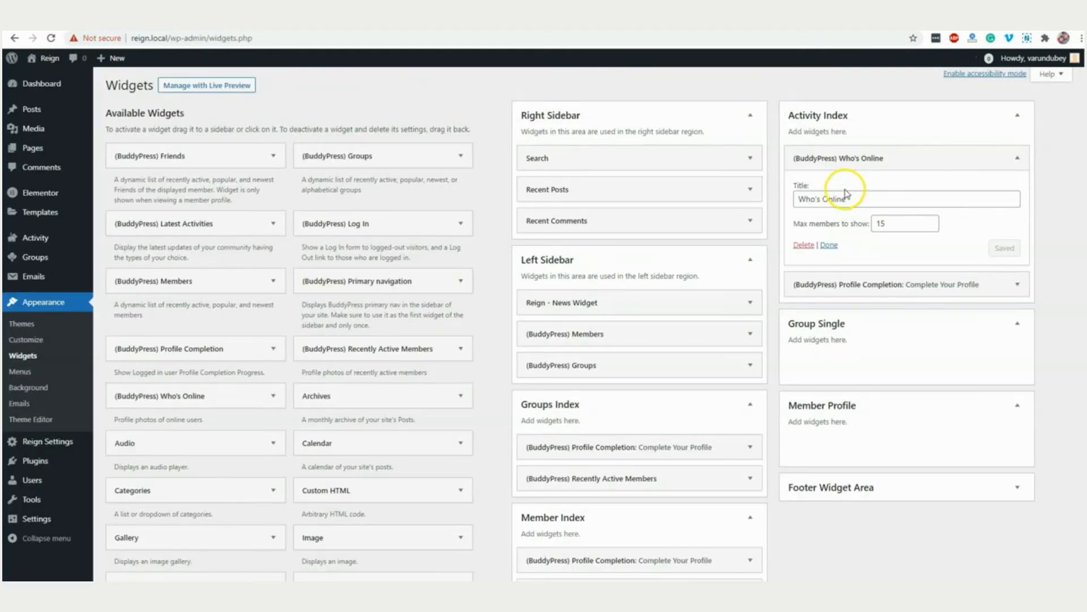
click(845, 158)
drag(847, 186, 847, 151)
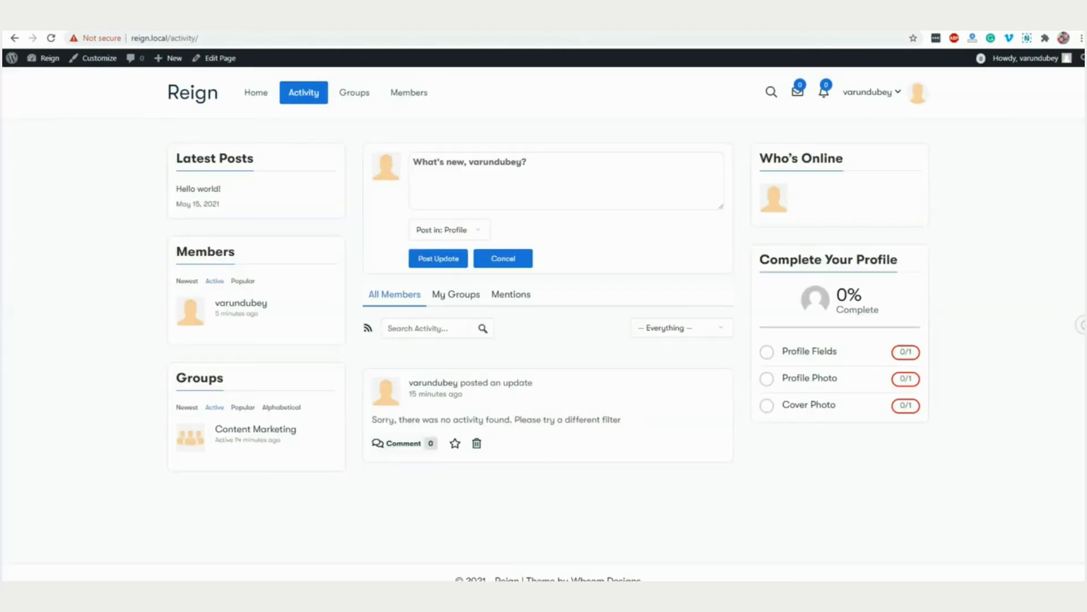
View the live Members page, compare its light and dark modes, leave dark mode on and go to the Groups page
click(424, 93)
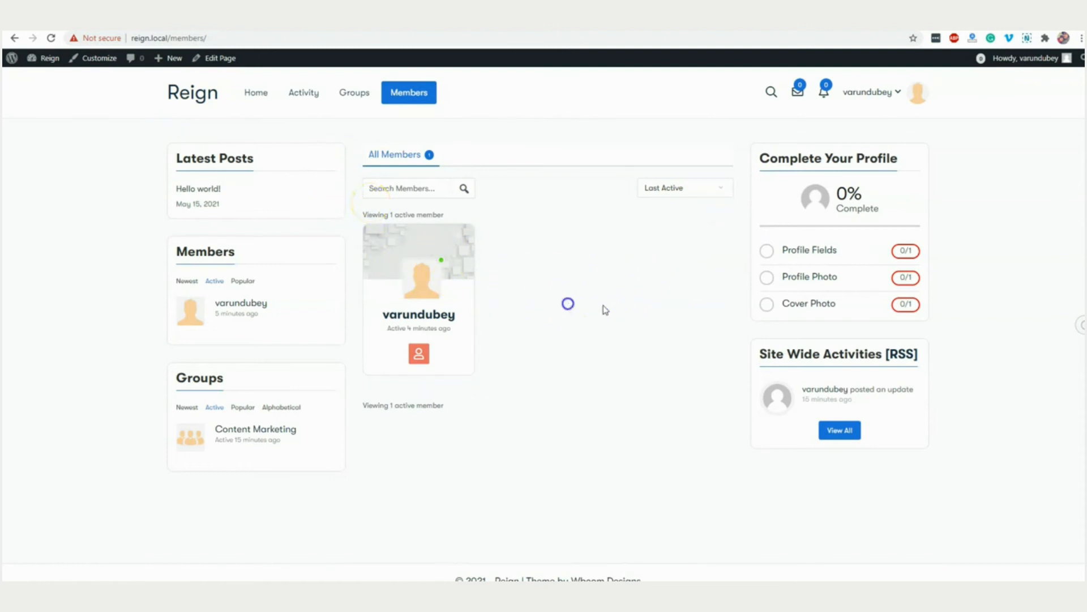
click(1071, 325)
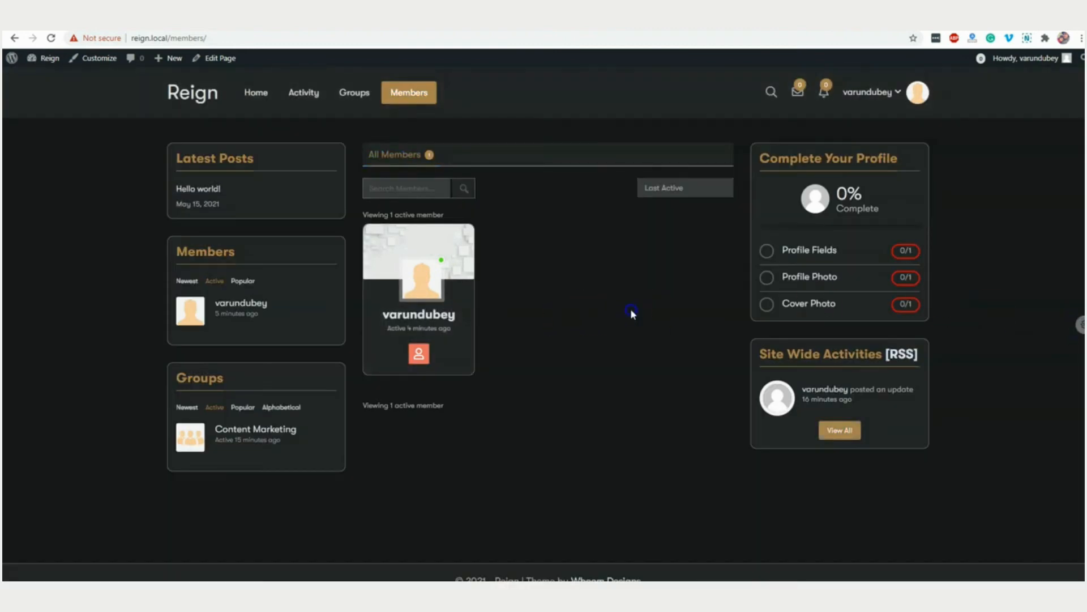
click(1069, 323)
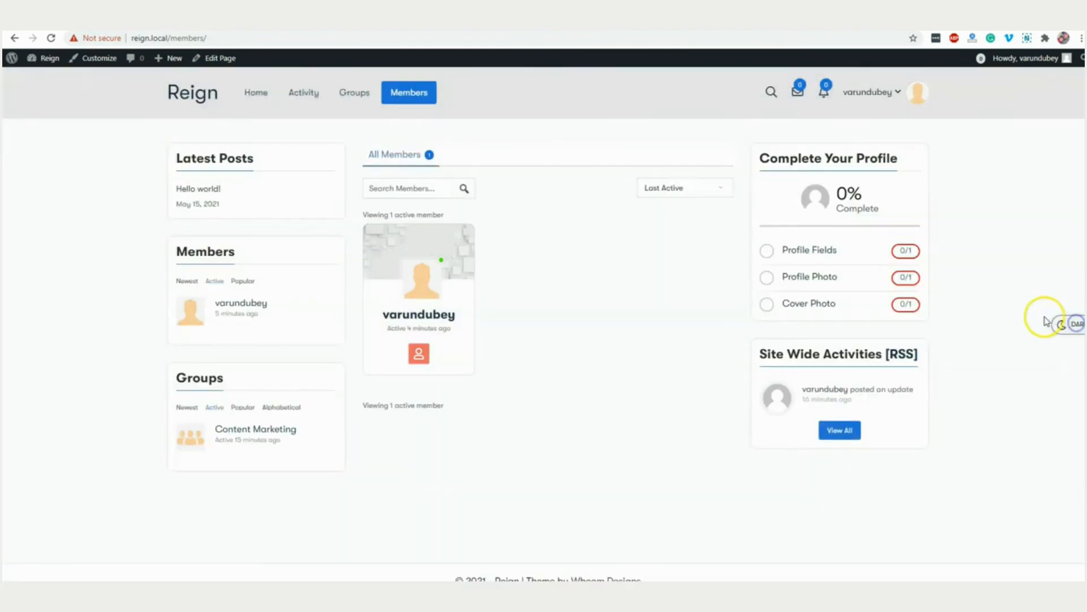
click(1076, 329)
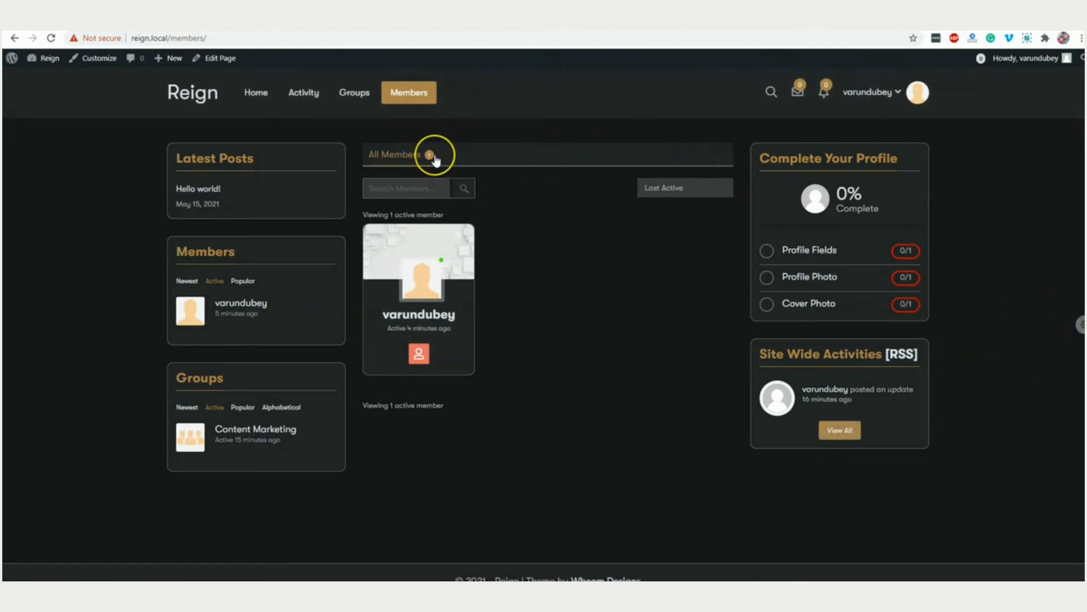
click(352, 97)
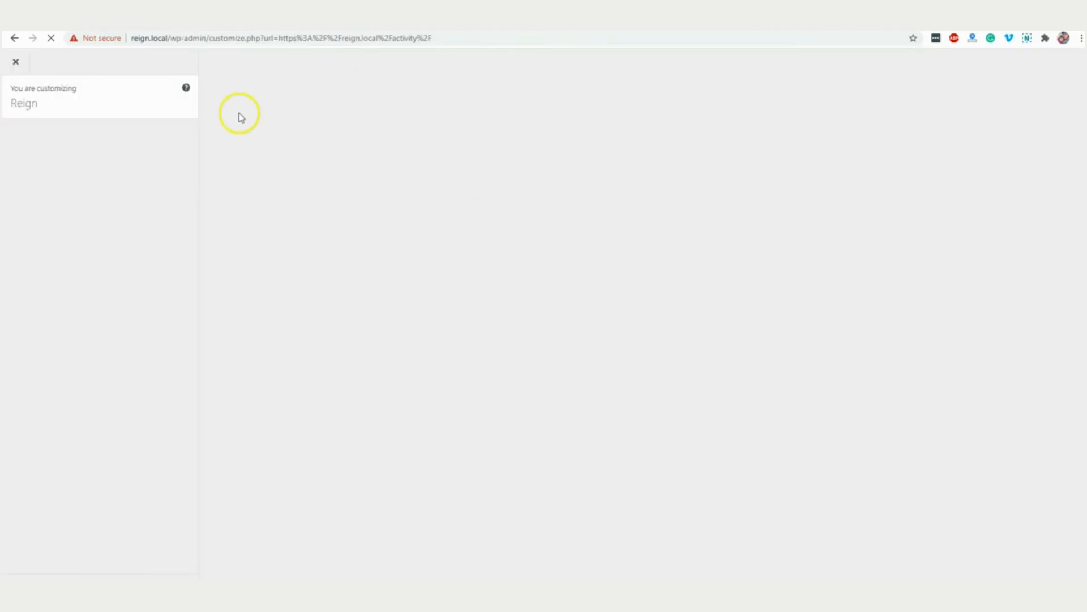
Apply the Dark color scheme in the customizer's Colors settings
click(54, 353)
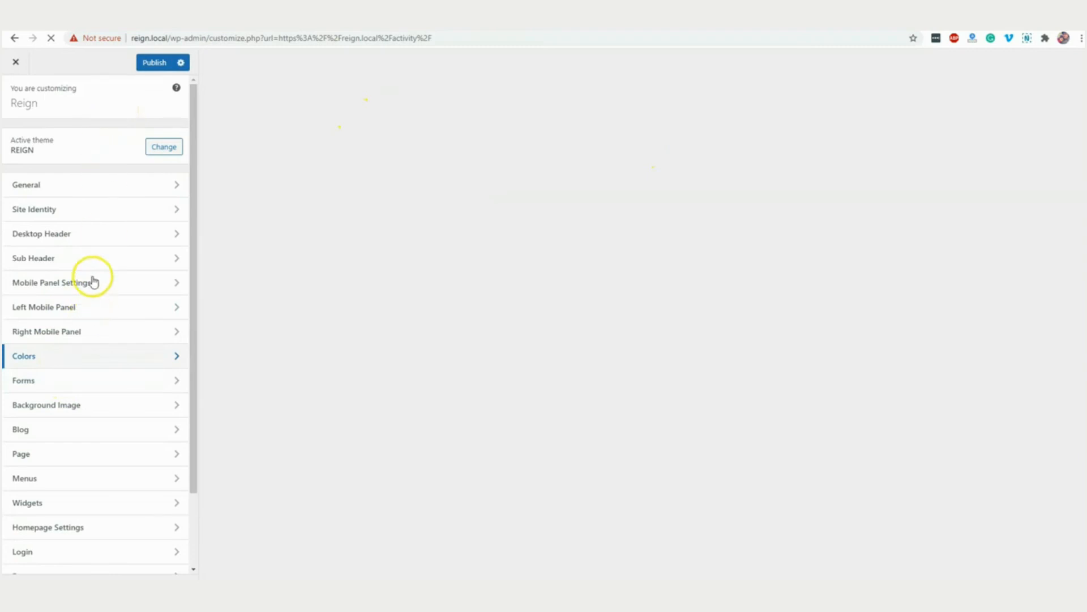
click(92, 355)
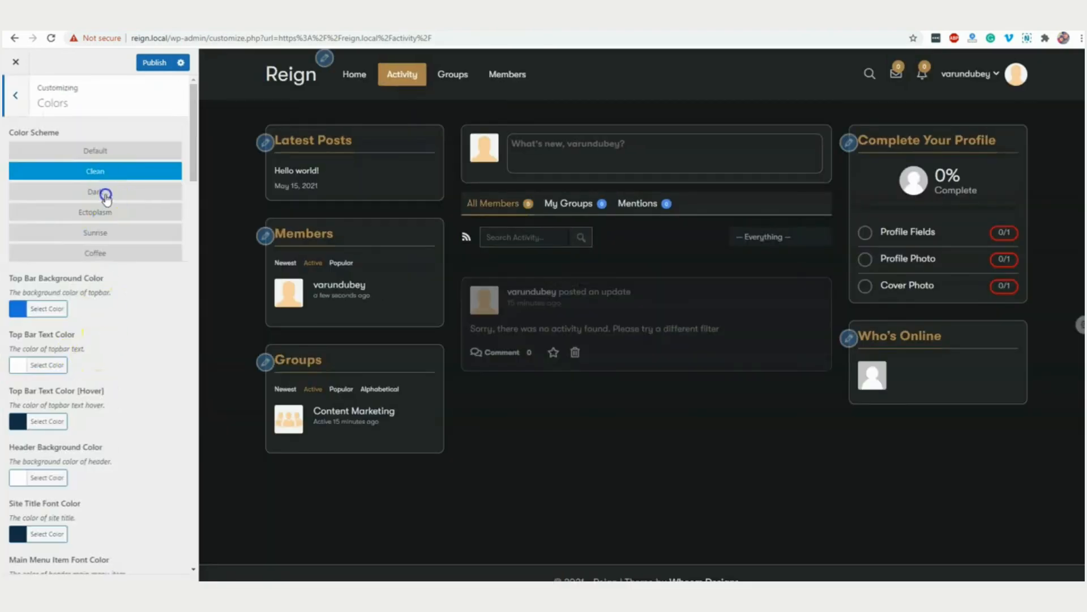
click(103, 191)
Set the Top Bar Text Color [Hover] to the preset red
click(9, 423)
scroll(184, 334, down, 3)
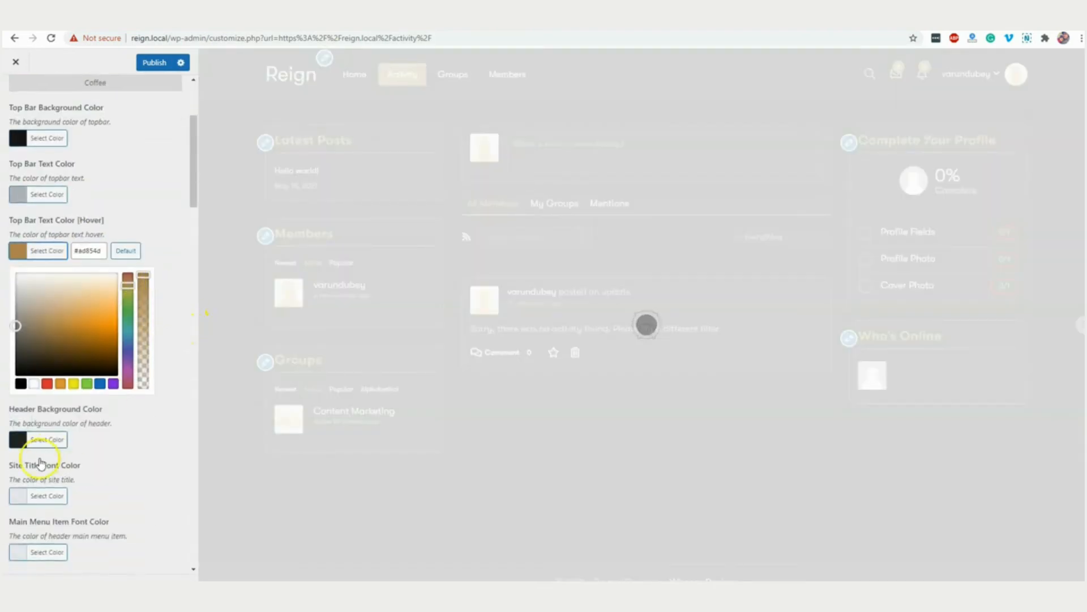
click(47, 384)
click(126, 423)
Set the Main Menu Item Font Color for both the hover and active states to the preset red
scroll(85, 419, down, 7)
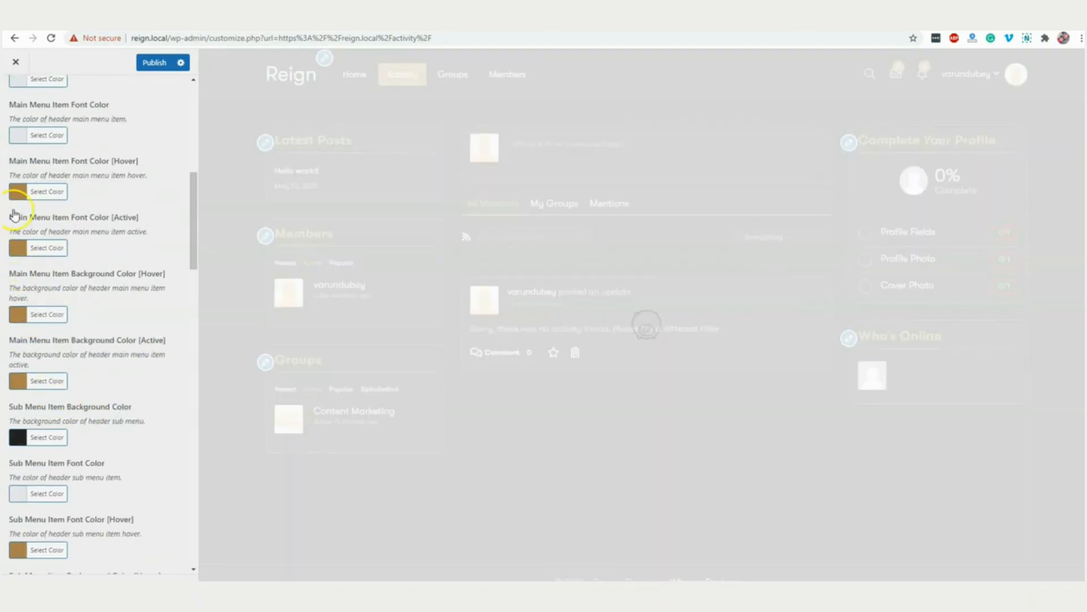
click(17, 191)
click(47, 324)
click(17, 380)
click(47, 381)
Set the Main Menu Item Background Color for both the hover and active states to the preset red
click(18, 447)
click(51, 448)
click(18, 514)
scroll(84, 439, down, 3)
click(47, 343)
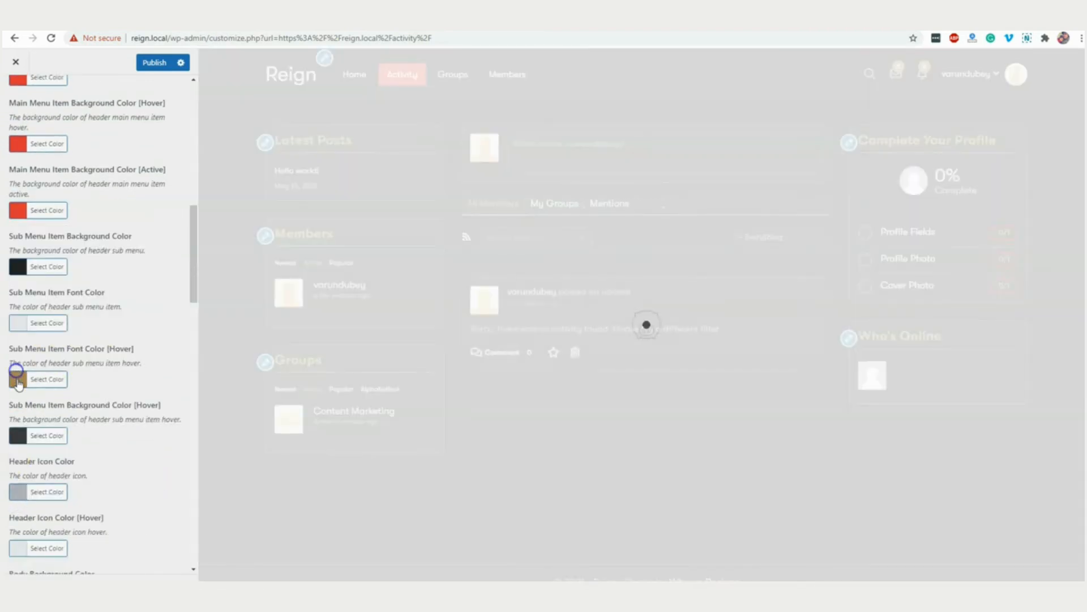
Set the Sub Menu Item Font Color [Hover] to the preset red #dd3333
click(17, 380)
click(47, 511)
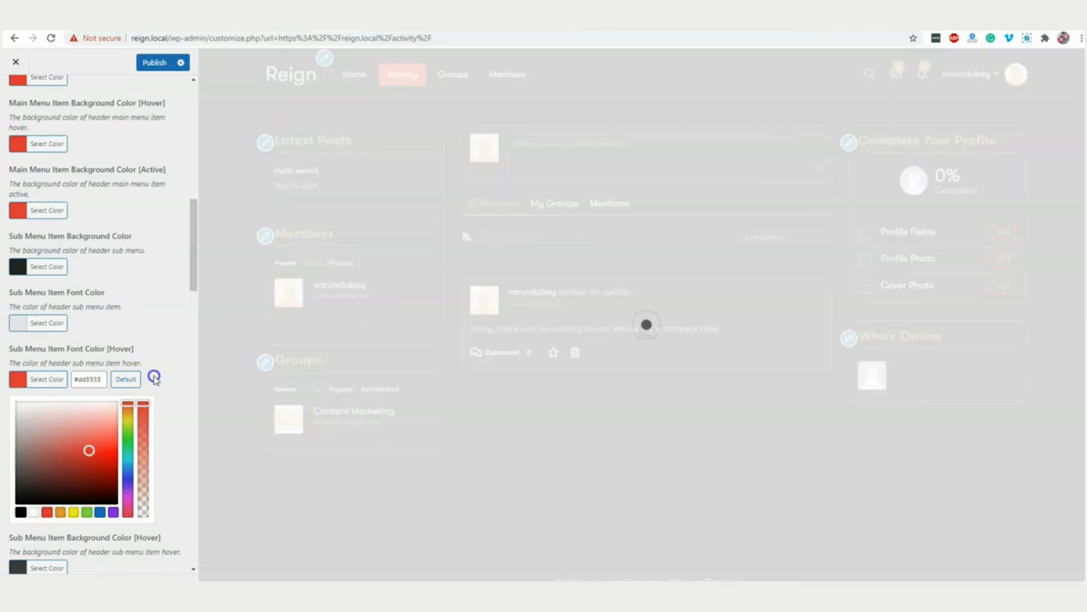
scroll(150, 403, down, 4)
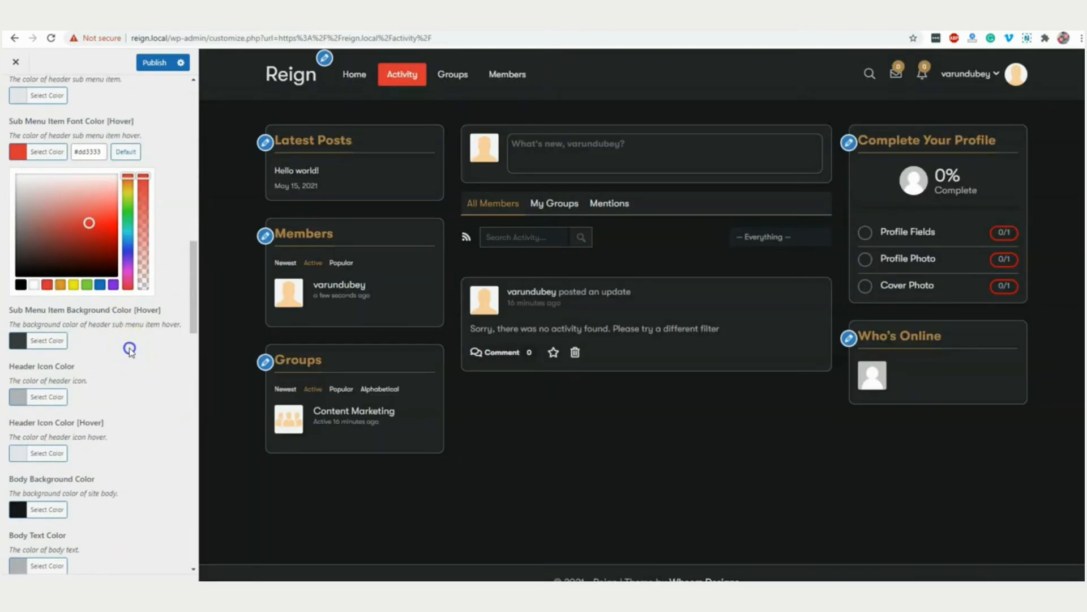
click(128, 348)
Set the Theme Color, used as the primary and active color, to the preset red #dd3333
scroll(129, 347, down, 2)
click(23, 438)
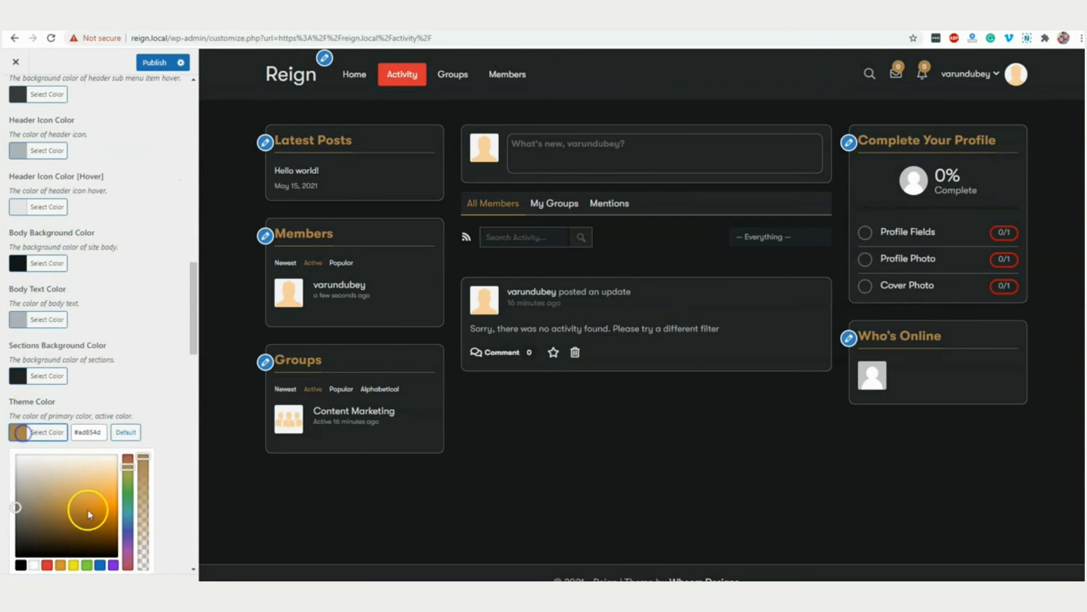
click(47, 565)
scroll(141, 450, down, 1)
scroll(141, 450, down, 5)
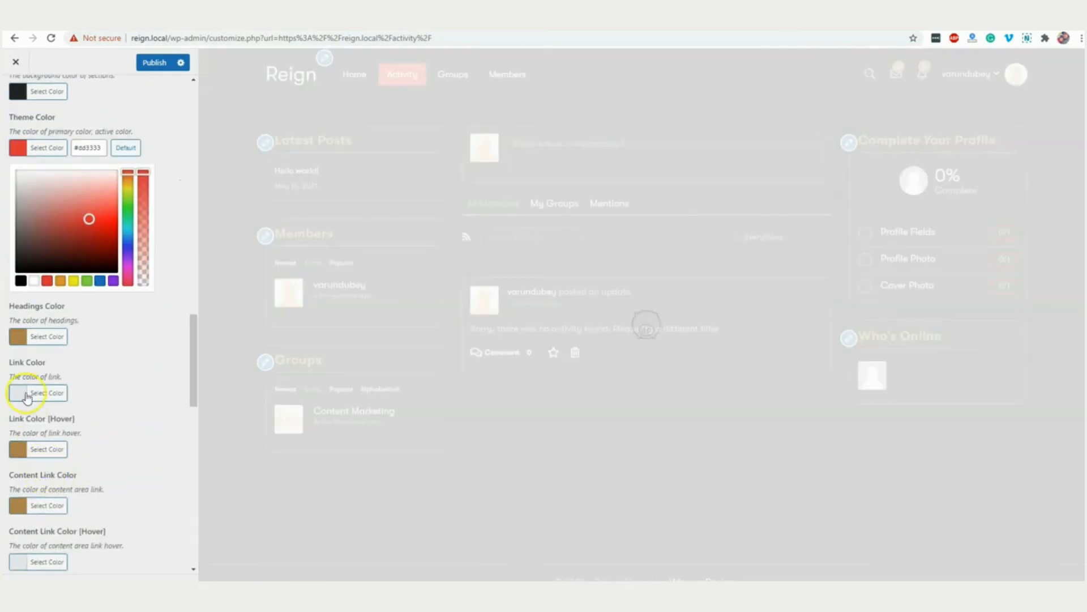
Set the Headings Color and the Link Color [Hover] to the preset red #dd3333
click(19, 337)
click(46, 336)
click(18, 449)
scroll(74, 396, down, 2)
click(48, 279)
Set the Content Link Color to the preset red #dd3333
click(22, 337)
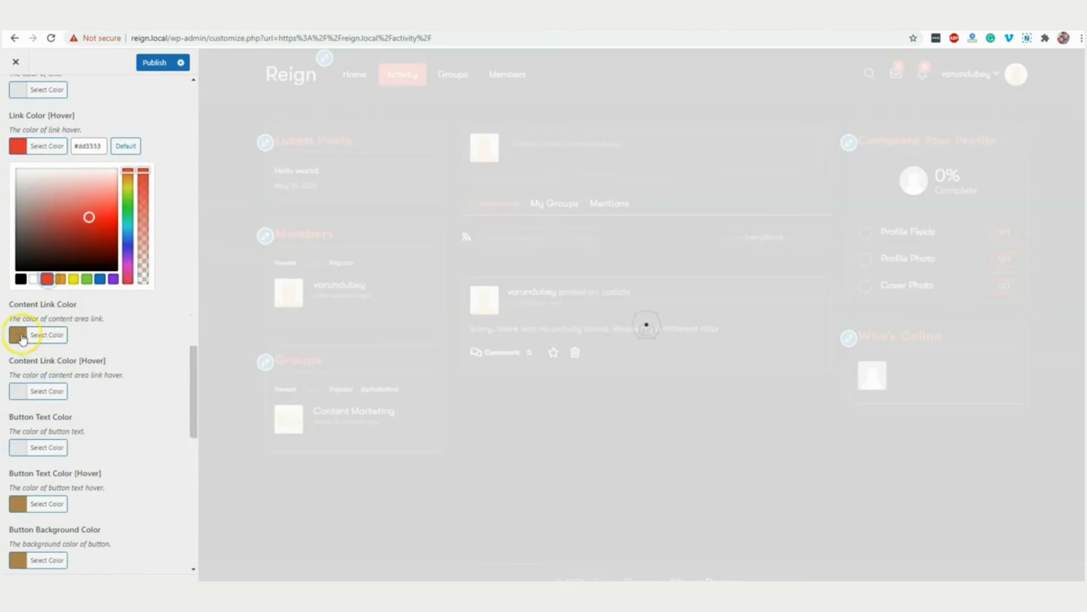
click(50, 335)
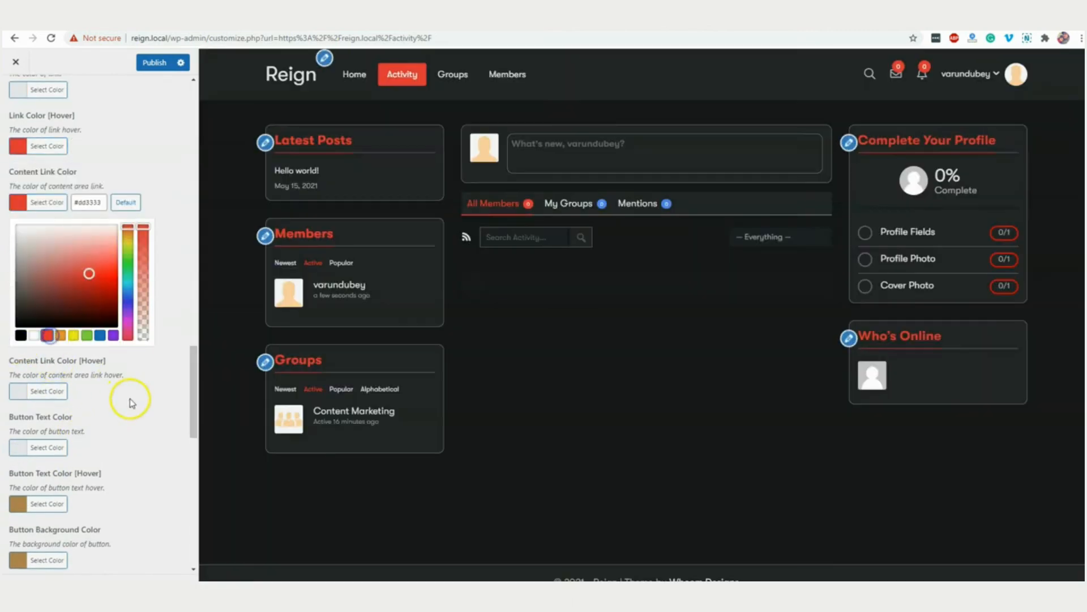
click(128, 401)
Set the Button Text Color [Hover] and the Button Background Color to the preset red
scroll(27, 284, down, 3)
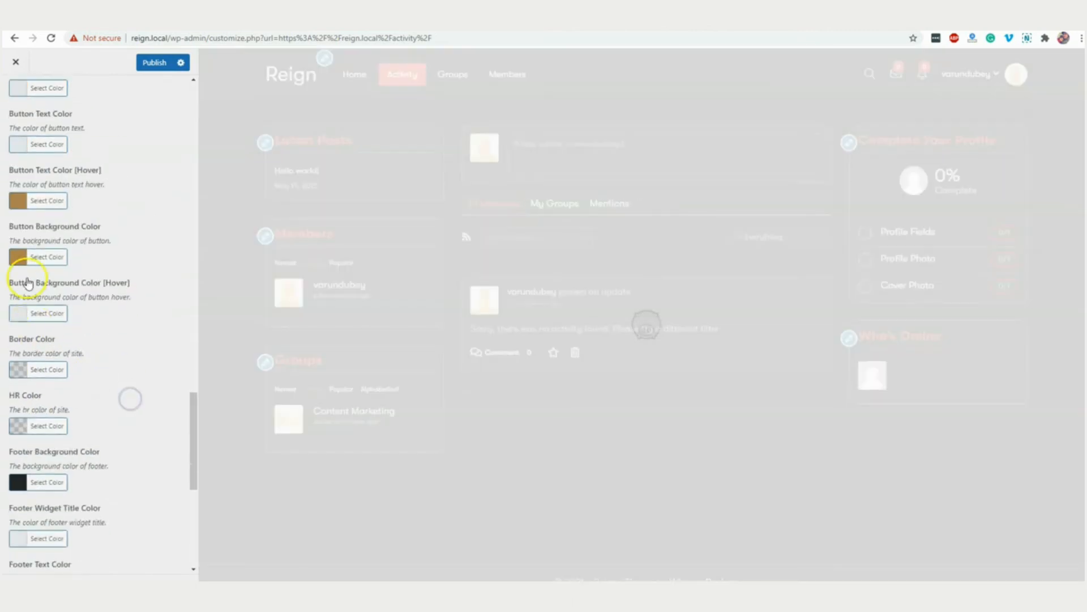
click(17, 203)
click(47, 333)
click(18, 391)
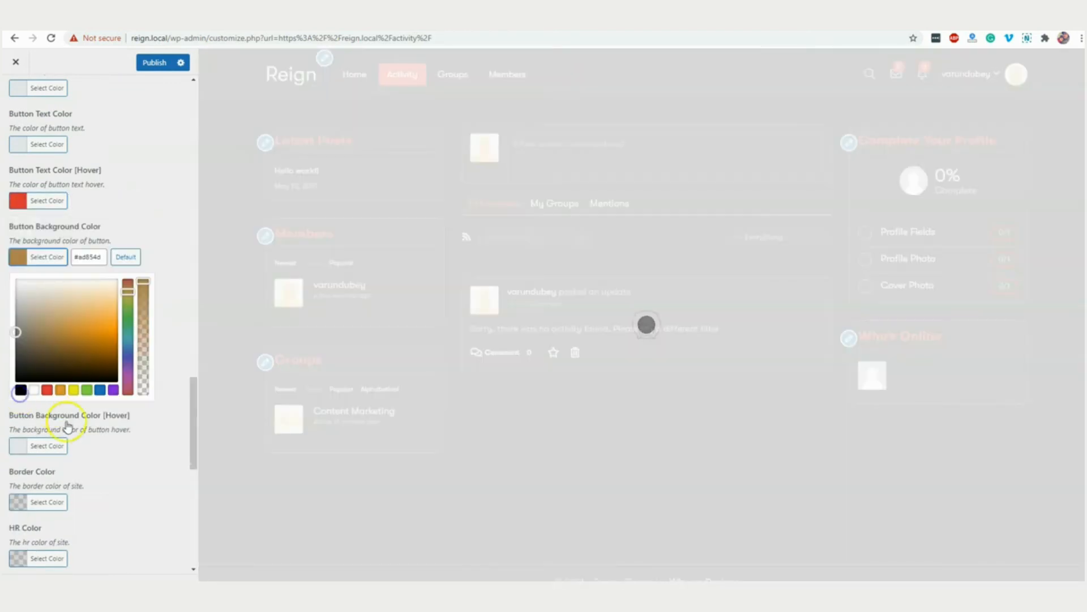
click(47, 390)
click(109, 432)
Set the Footer Link Color [Hover] to the preset red #dd3333
scroll(91, 442, down, 6)
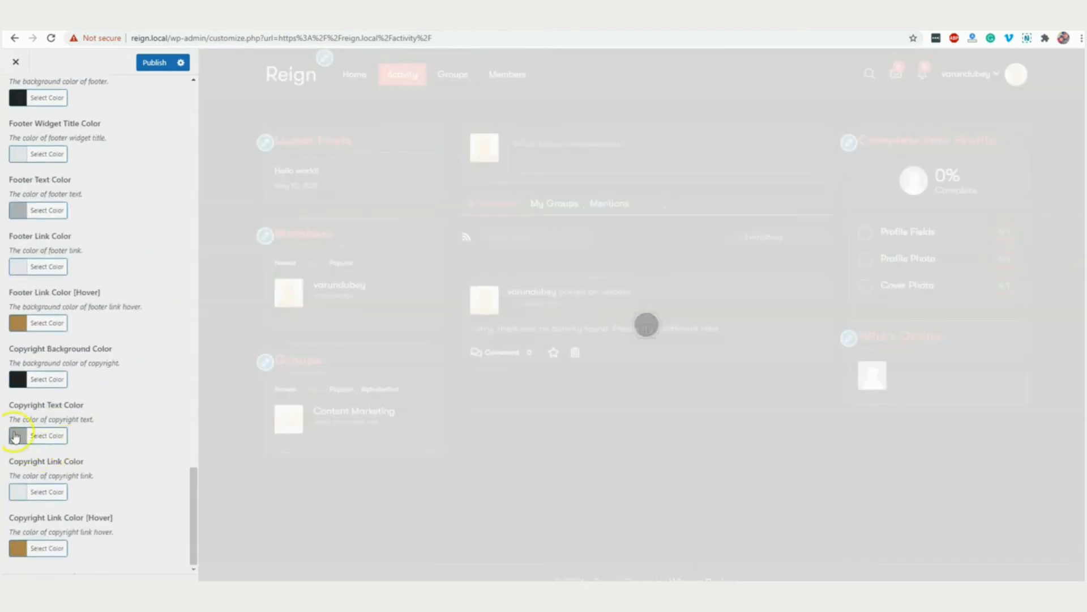
click(19, 323)
click(47, 453)
scroll(85, 487, down, 3)
click(114, 486)
click(19, 548)
scroll(102, 478, down, 3)
click(22, 424)
click(17, 327)
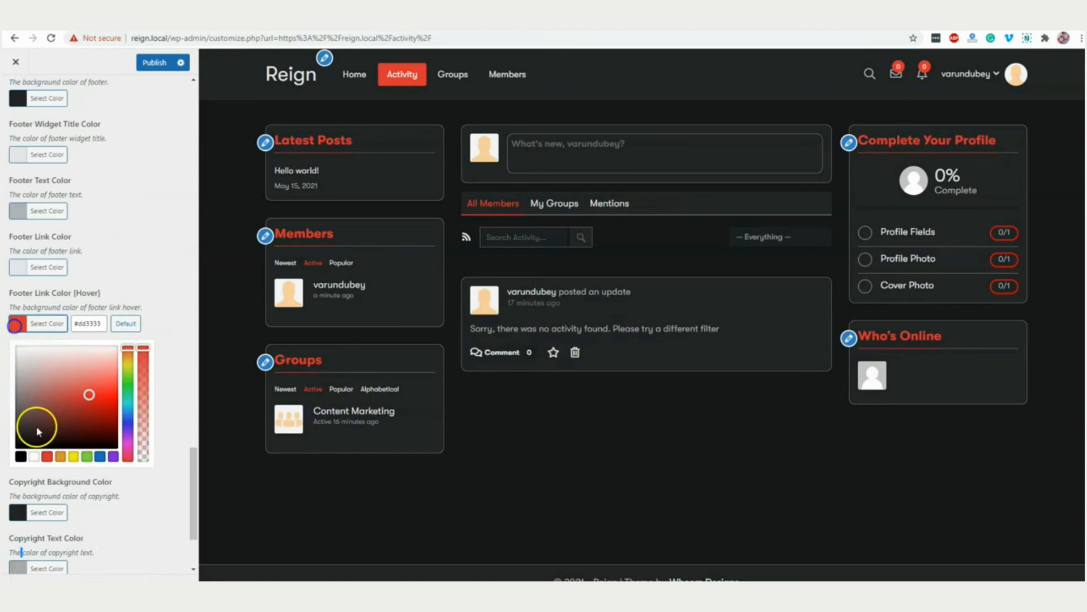
Set the Copyright Link Color [Hover] to the preset red and publish the color changes
scroll(47, 424, down, 3)
click(21, 544)
scroll(25, 538, down, 3)
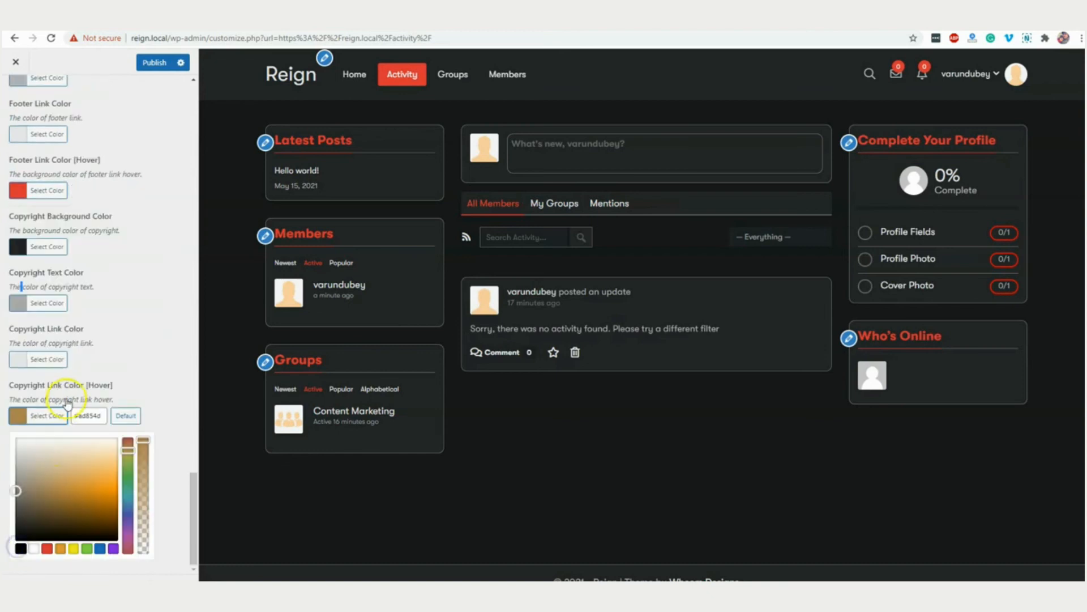
click(47, 548)
click(136, 349)
scroll(122, 252, up, 5)
click(154, 63)
Select the Clean color scheme, then leave the customizer and view the activity page in light mode
scroll(85, 187, up, 10)
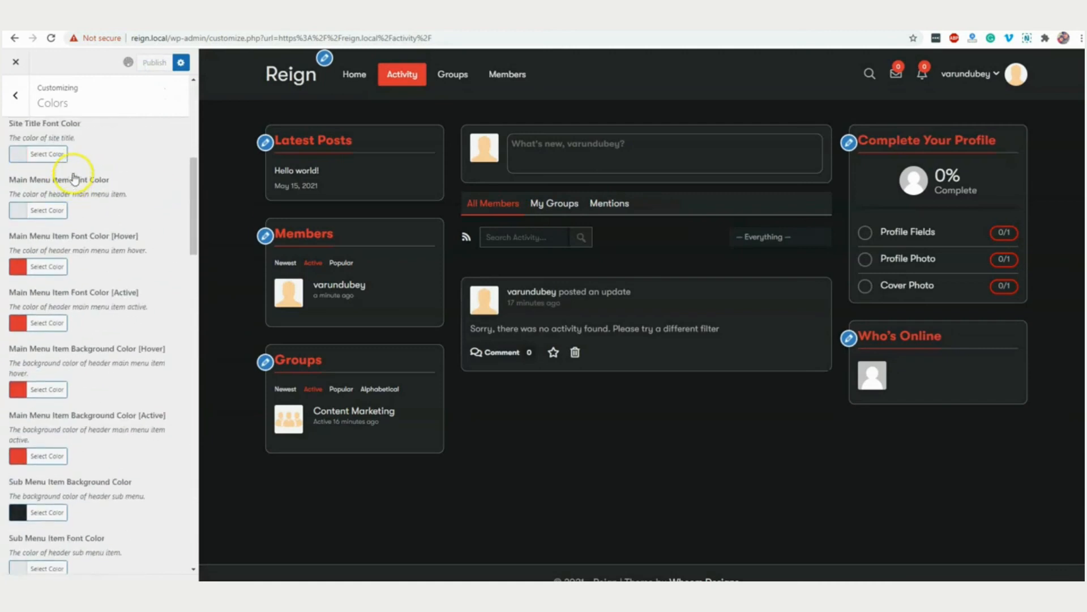
scroll(75, 177, up, 6)
click(76, 174)
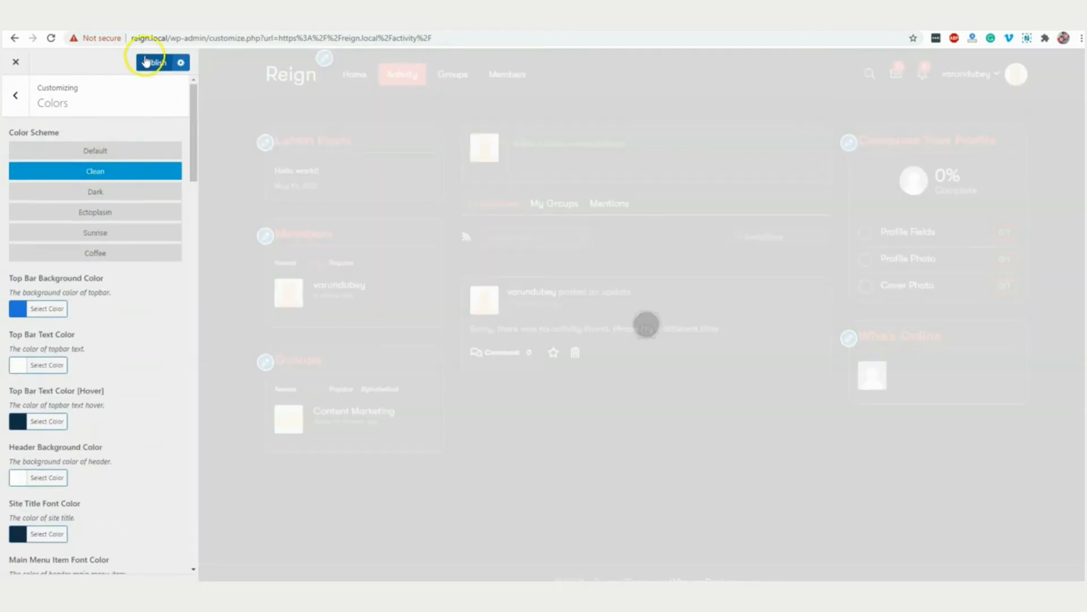
click(24, 63)
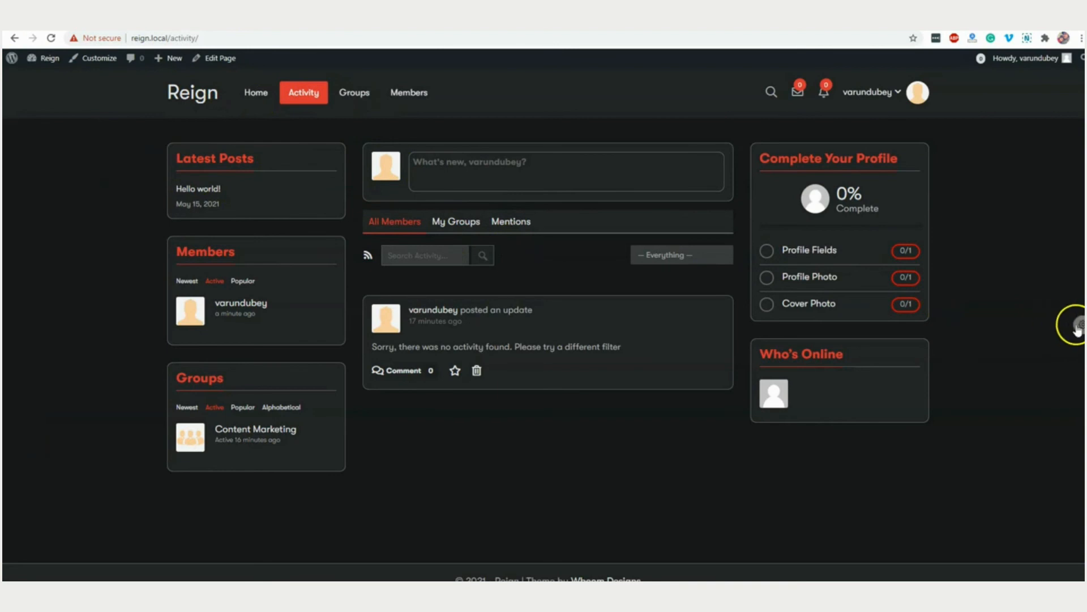
click(1075, 324)
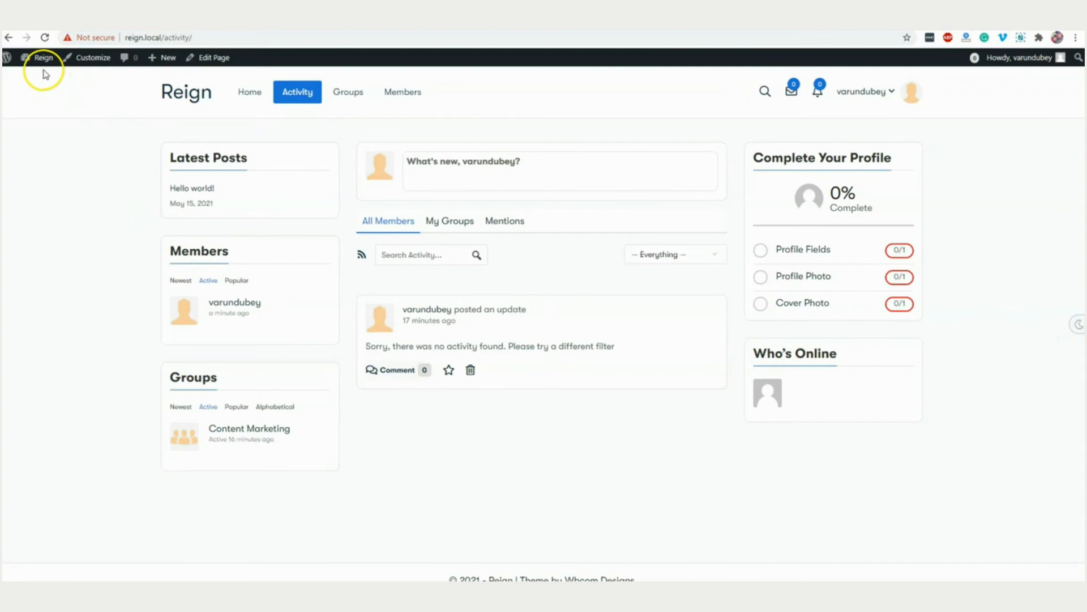
Open Sample Page from the site's list of pages and edit it with Elementor
mouse_move(42, 58)
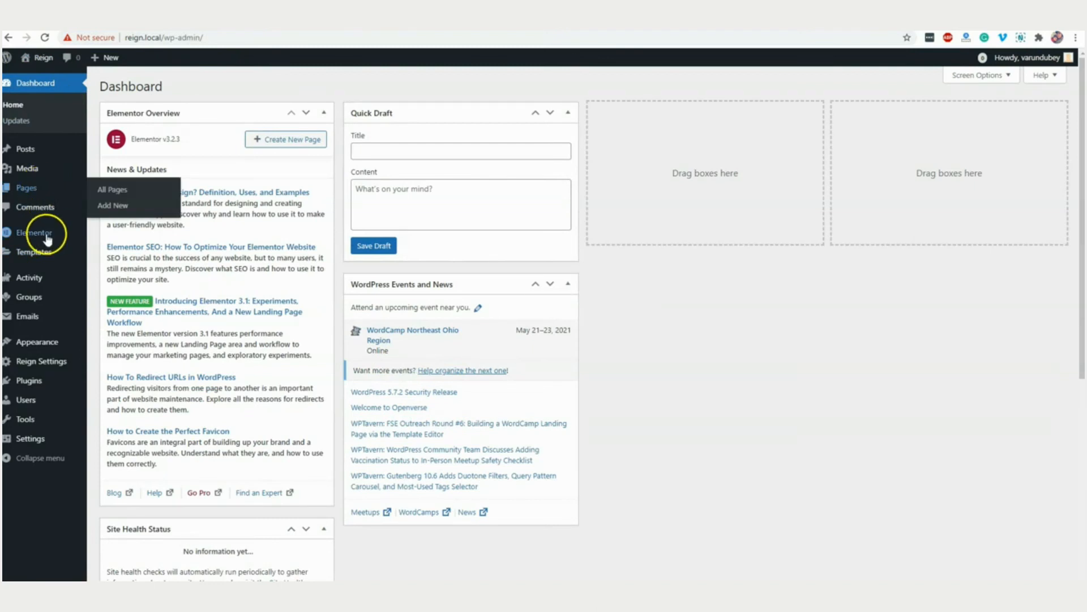
mouse_move(47, 238)
mouse_move(39, 189)
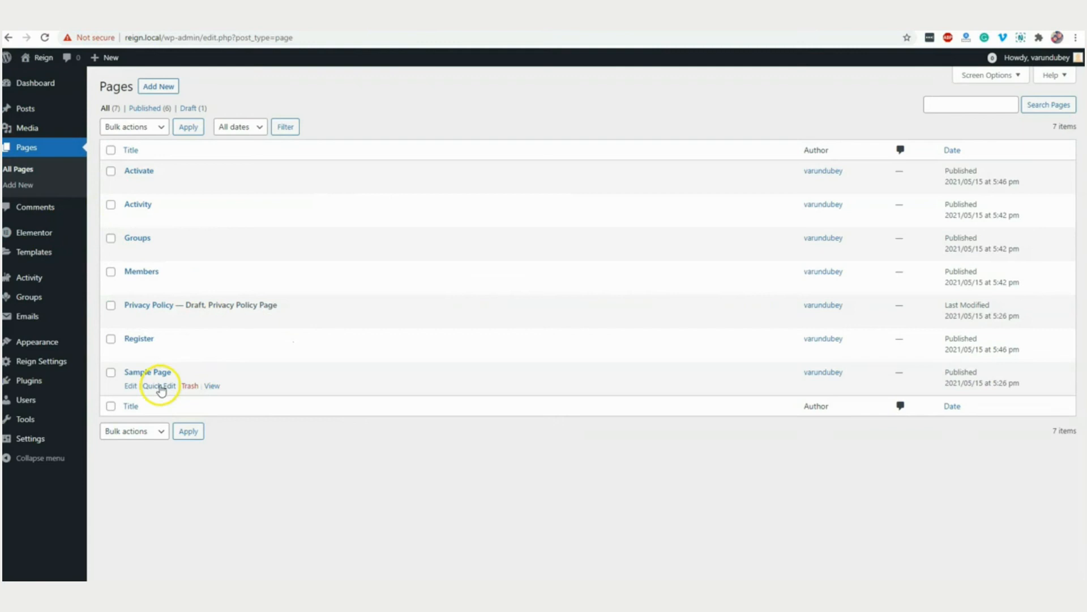
click(130, 385)
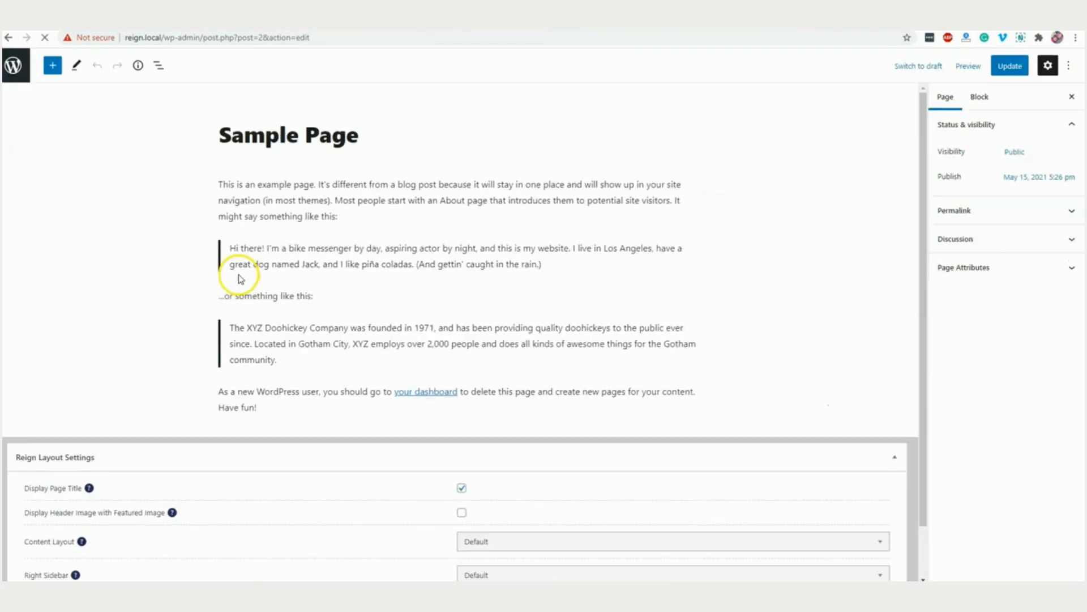
click(209, 66)
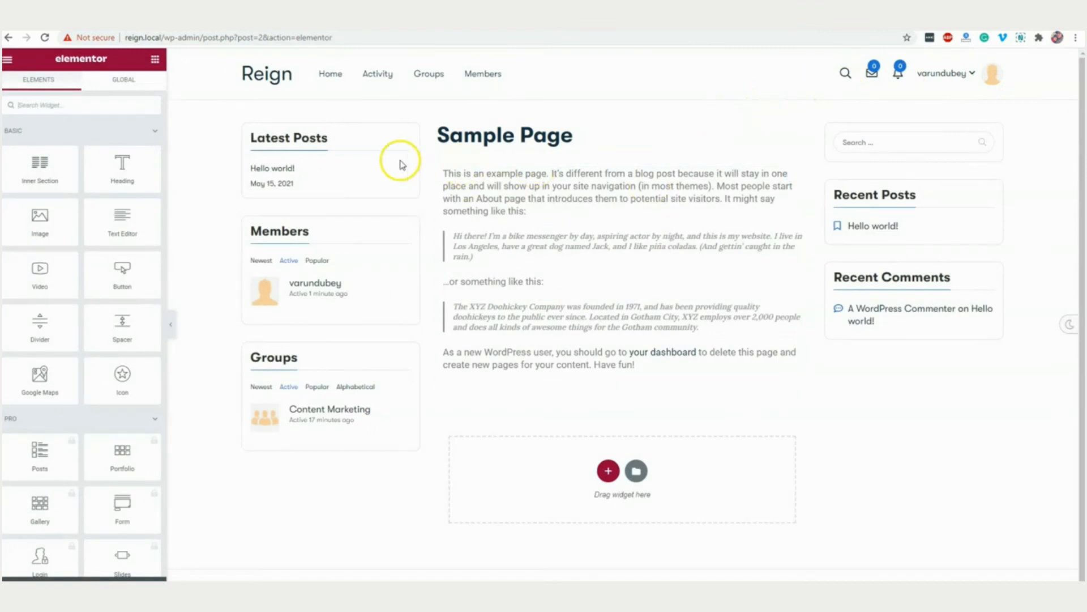
Look through the Elementor widget library, including the Wbcom Elements for members and groups
scroll(90, 436, down, 15)
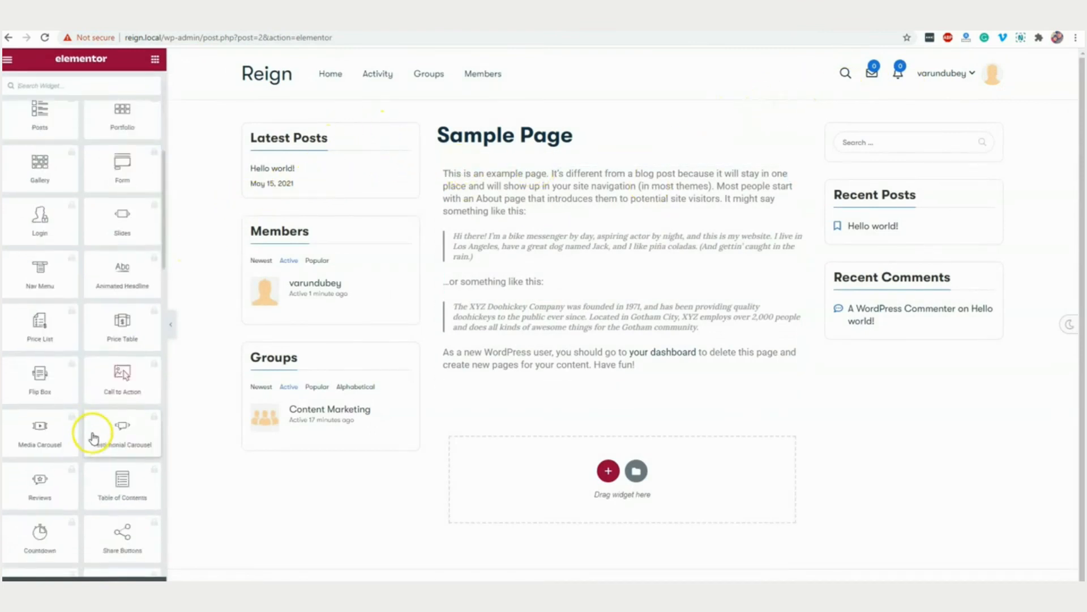
scroll(104, 505, down, 6)
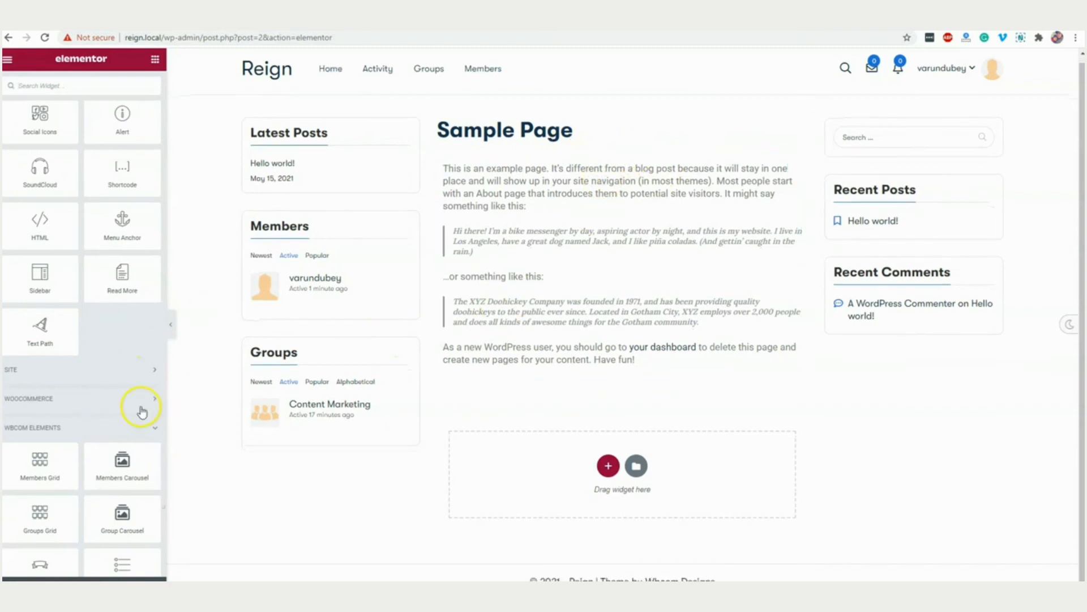
scroll(114, 396, down, 5)
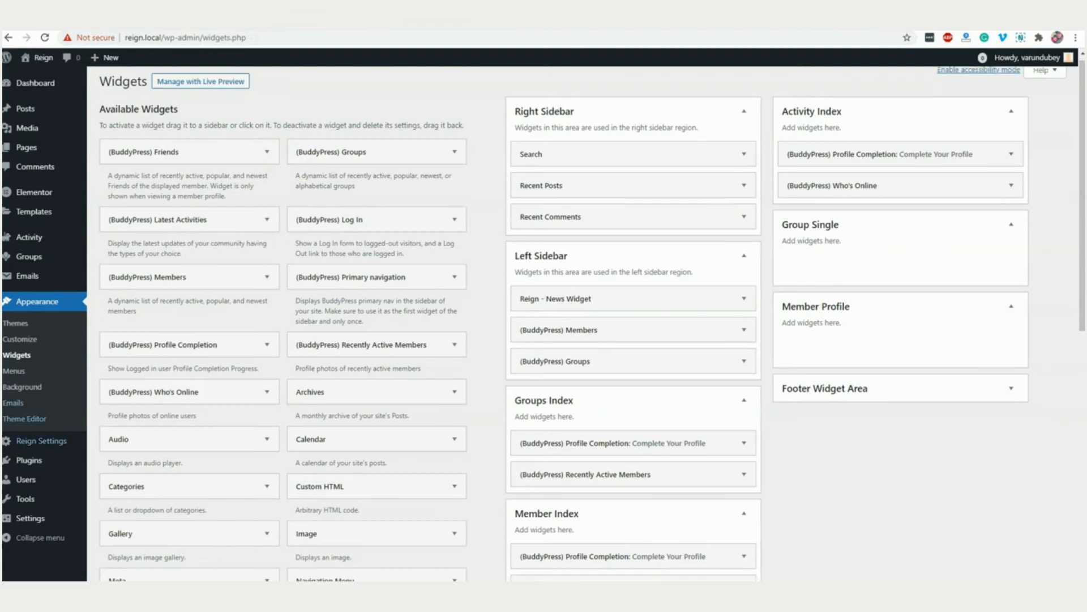
Look through the available WordPress widgets and go to the page for adding plugins, leaving without saving
scroll(54, 541, down, 6)
mouse_move(34, 460)
click(107, 479)
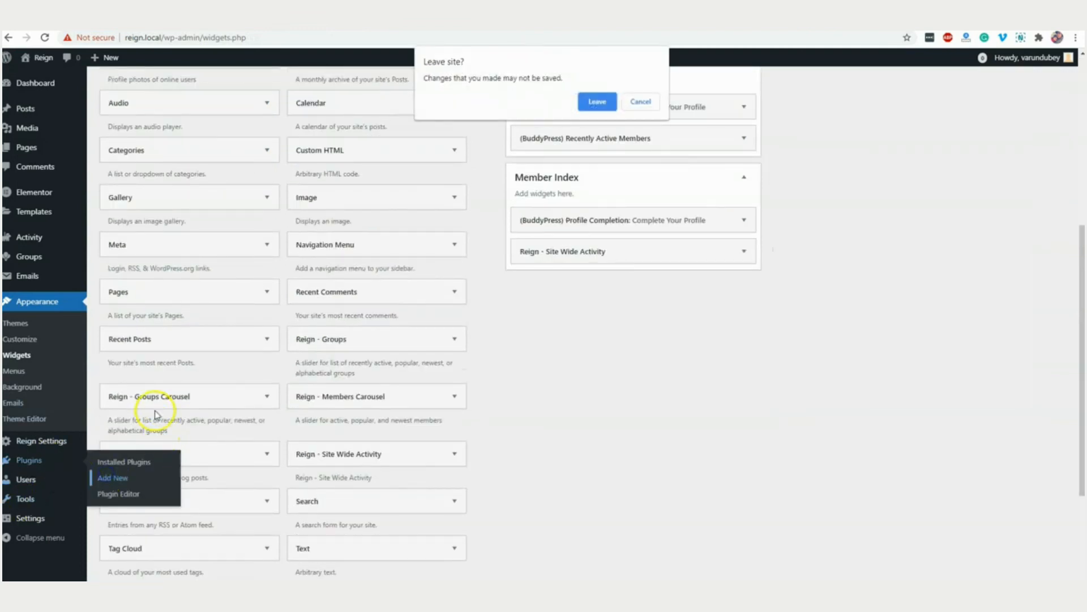
click(590, 101)
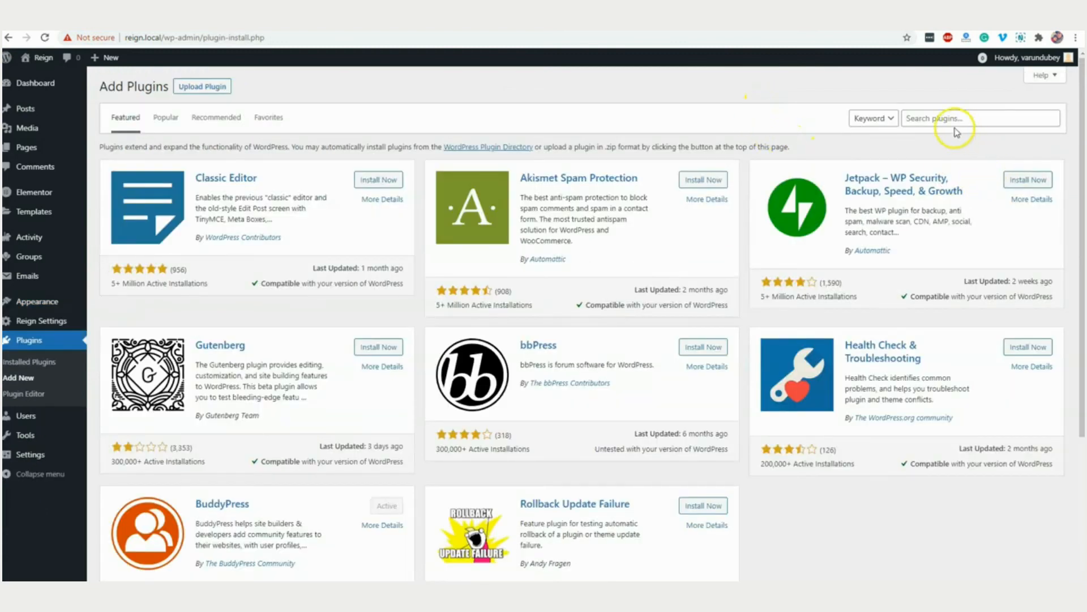
Search the plugin directory for "default data" and install the BuddyPress Default Data plugin
click(950, 119)
text(d3)
key(BackSpace)
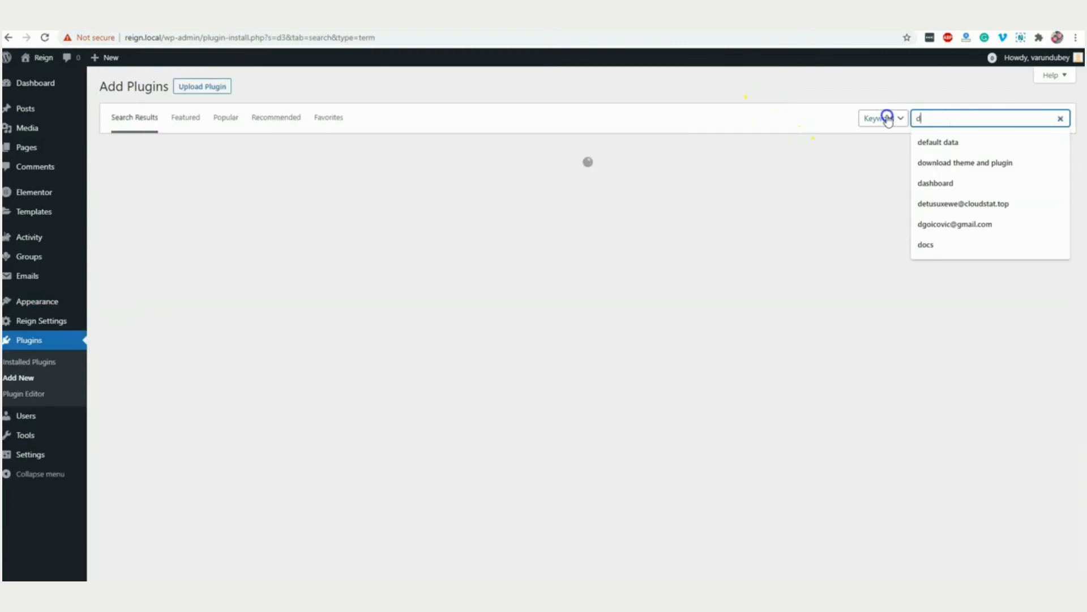
click(941, 140)
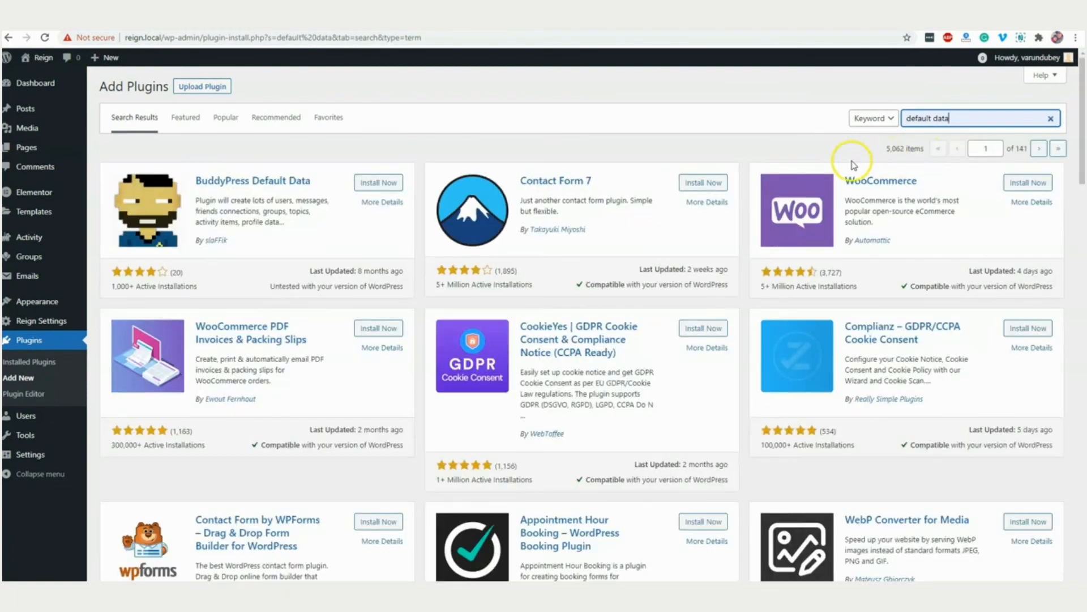
click(389, 183)
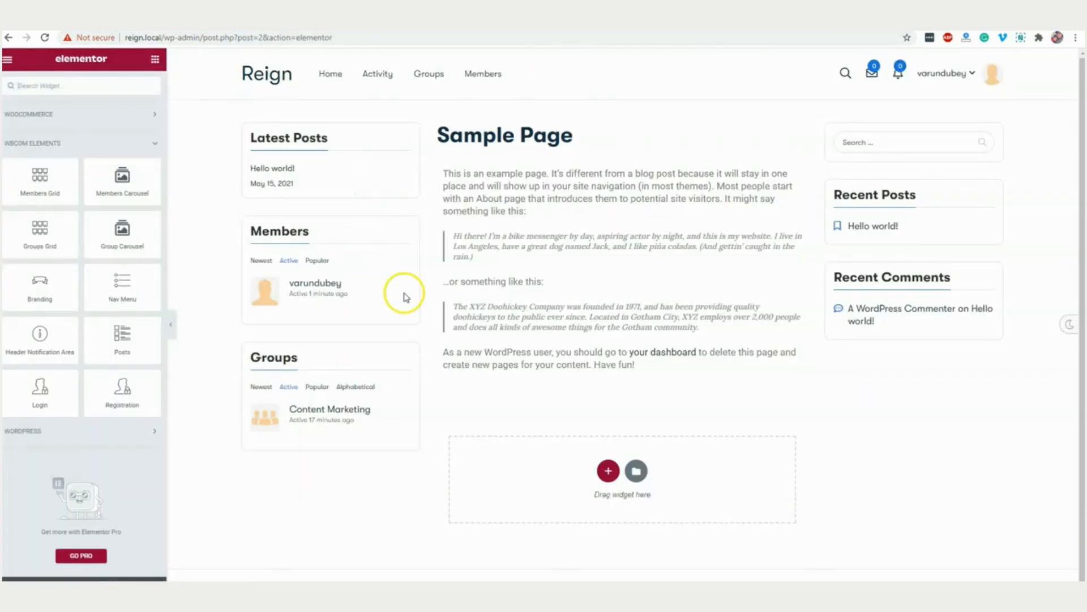
Add a Members Carousel element below the text on Sample Page in Elementor
click(575, 205)
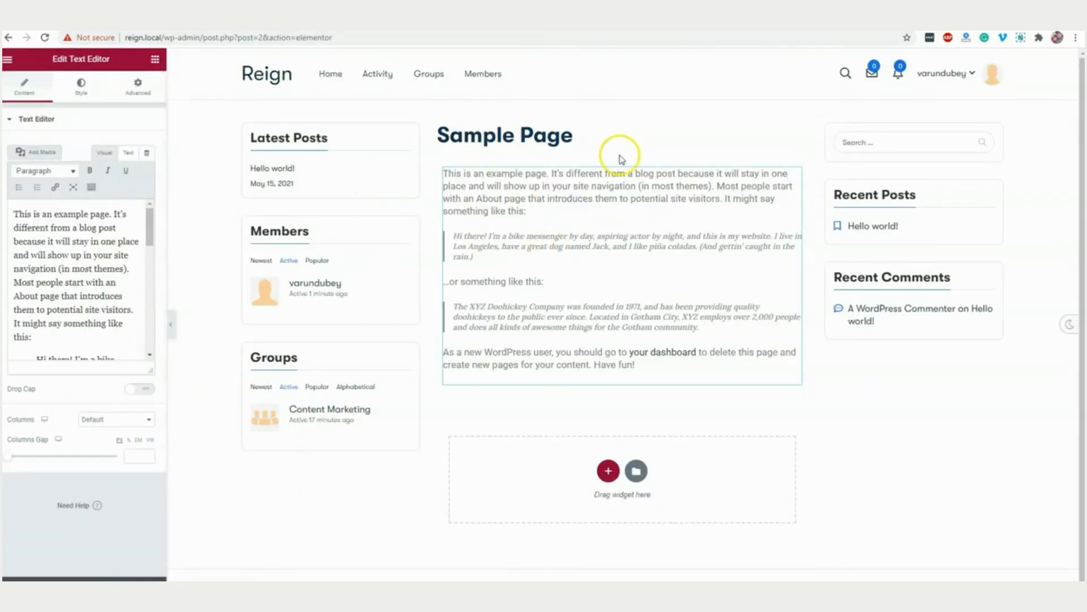
click(155, 59)
scroll(85, 433, down, 15)
scroll(87, 425, down, 10)
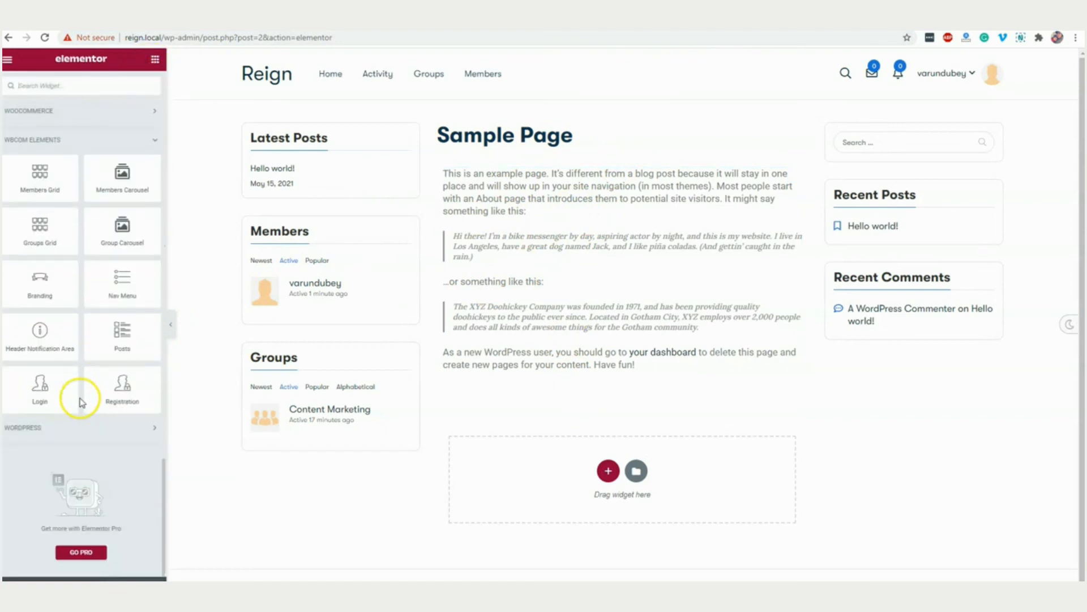
drag(132, 186, 555, 389)
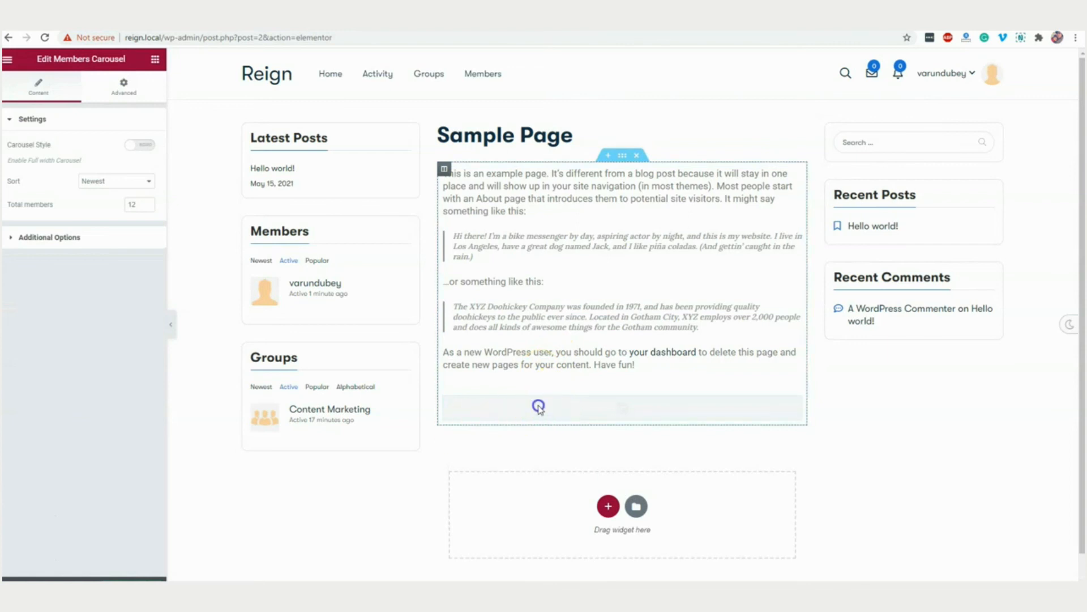
Configure the Members Carousel to show 3 slides, scroll 3 slides at a time and use Dots navigation
click(142, 144)
click(118, 180)
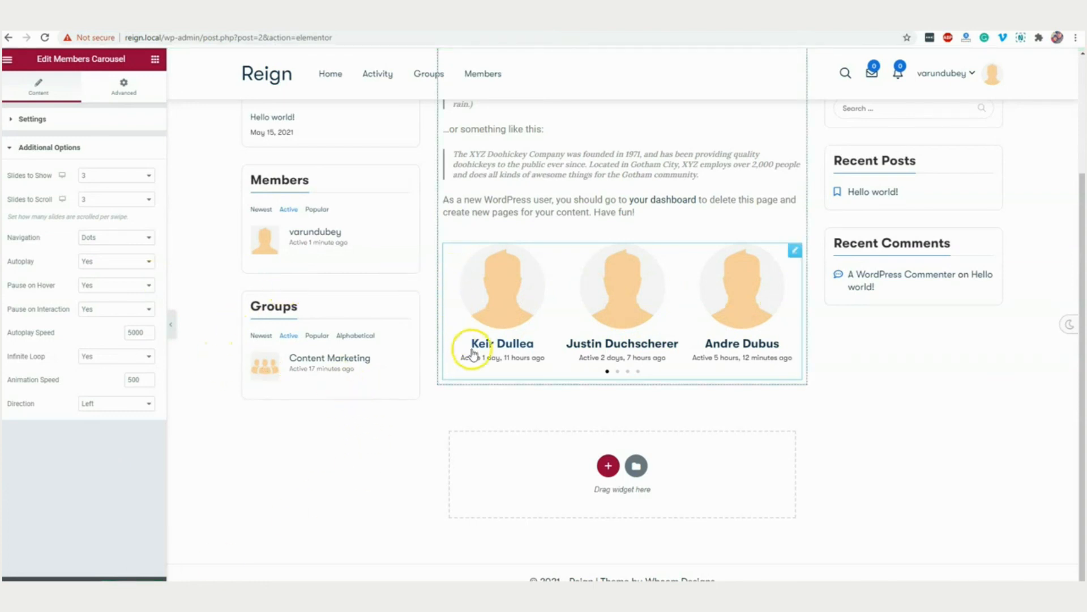
click(77, 149)
click(55, 121)
click(54, 118)
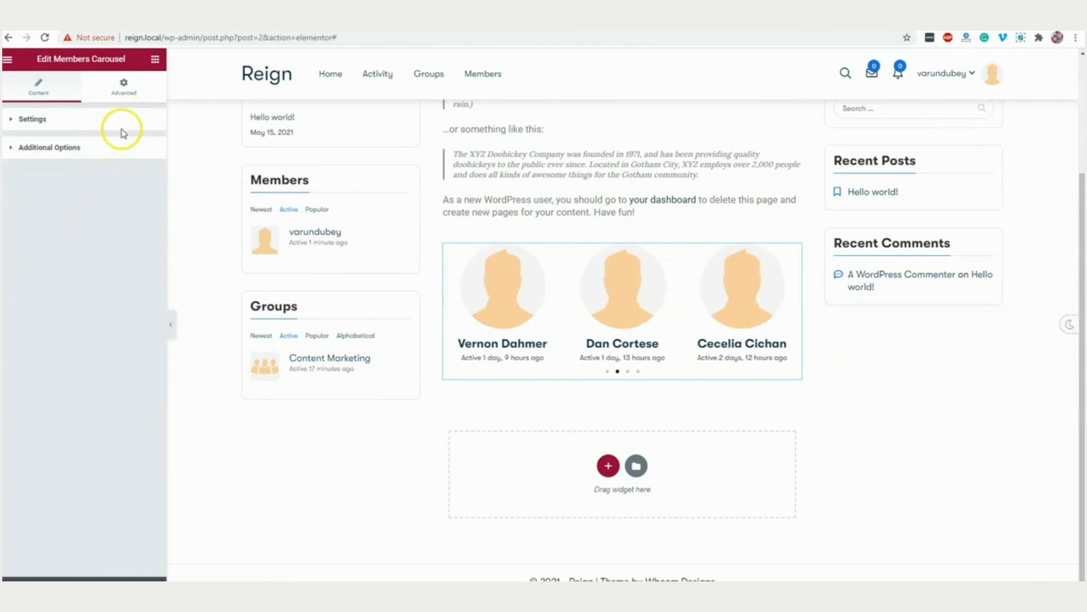
Add a Group Carousel element directly below the Members Carousel
click(157, 62)
scroll(126, 233, down, 10)
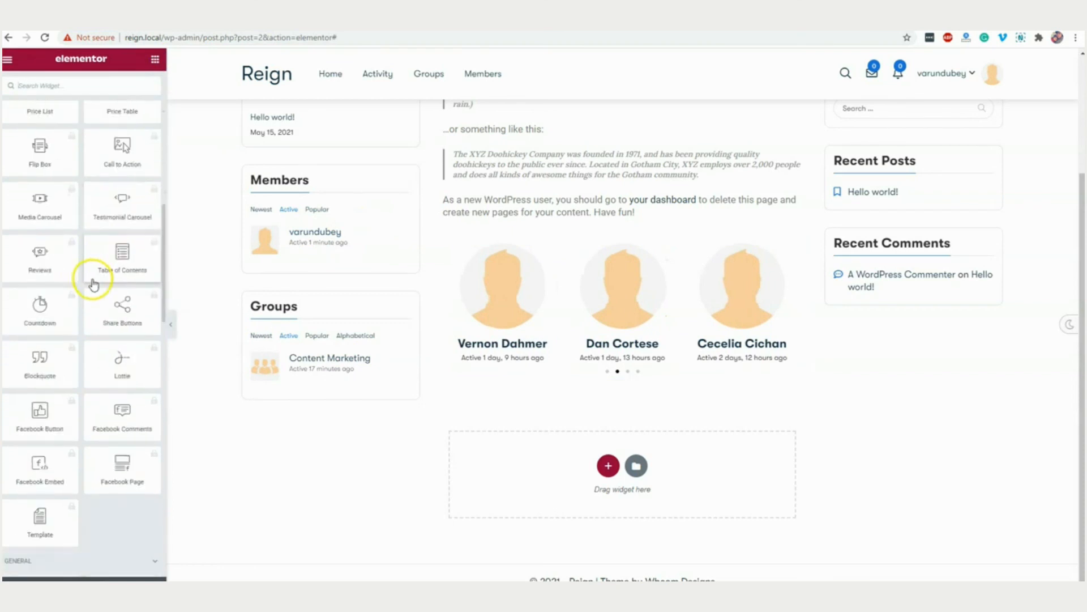
scroll(88, 321, down, 7)
drag(122, 229, 559, 369)
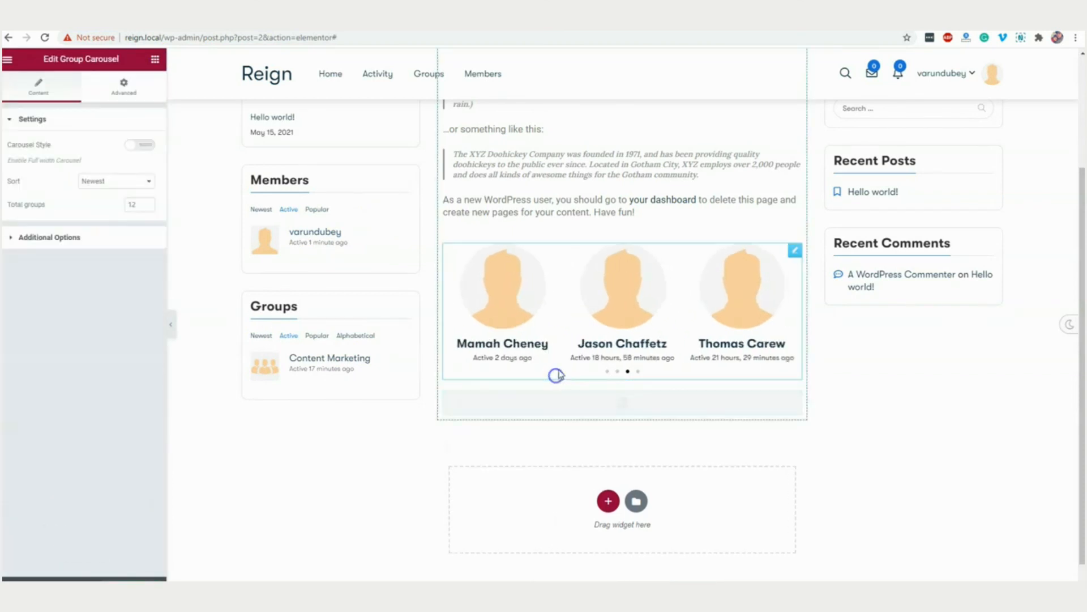
scroll(592, 381, down, 3)
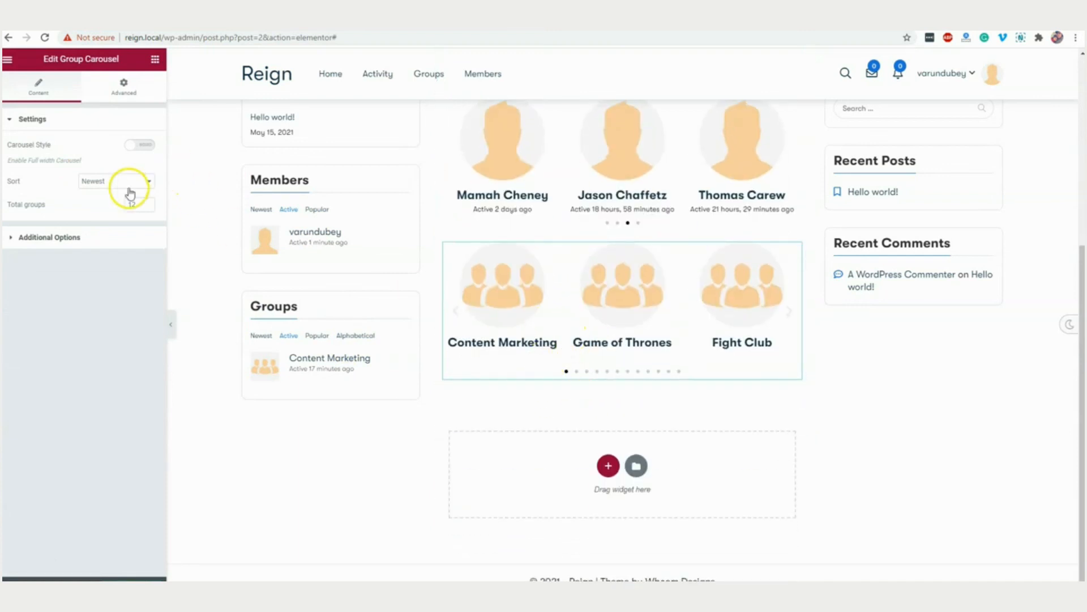
Set the Group Carousel's Slides to Scroll to 6, leaving Slides to Show at Default
click(117, 240)
click(115, 175)
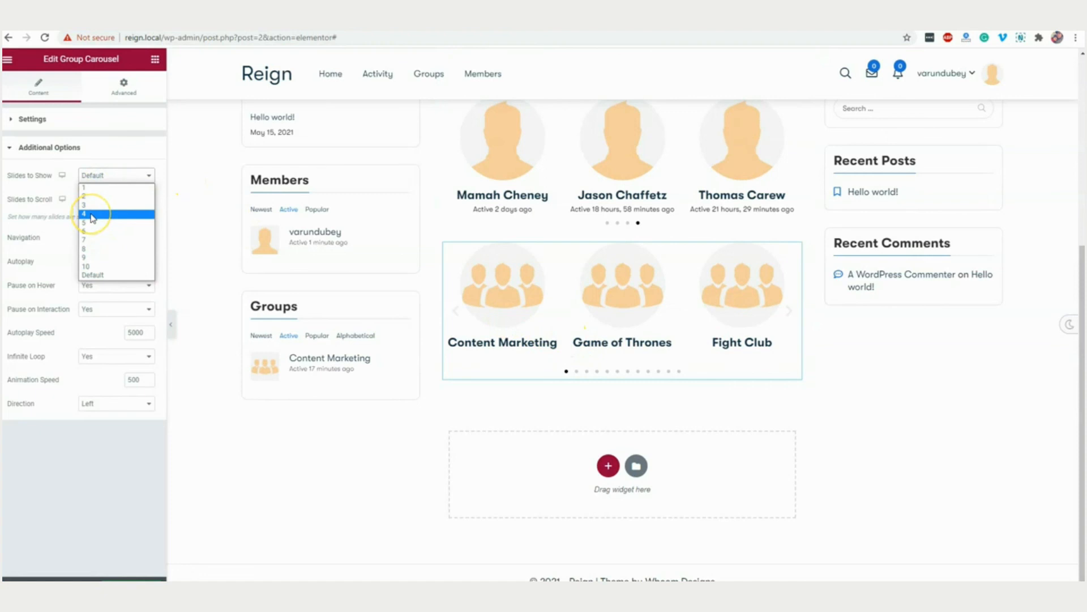
click(40, 224)
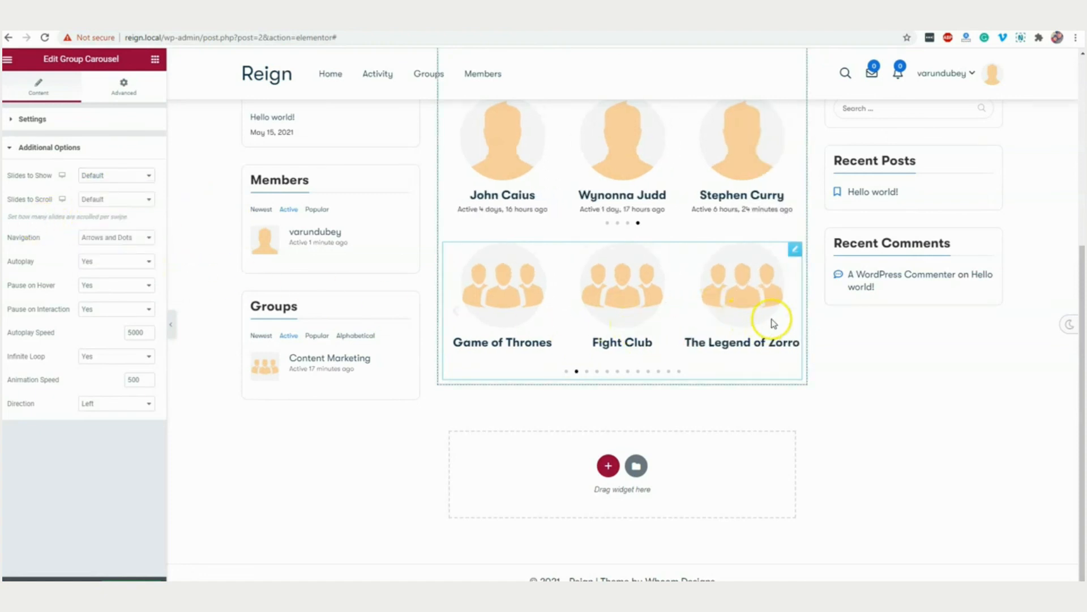
click(93, 200)
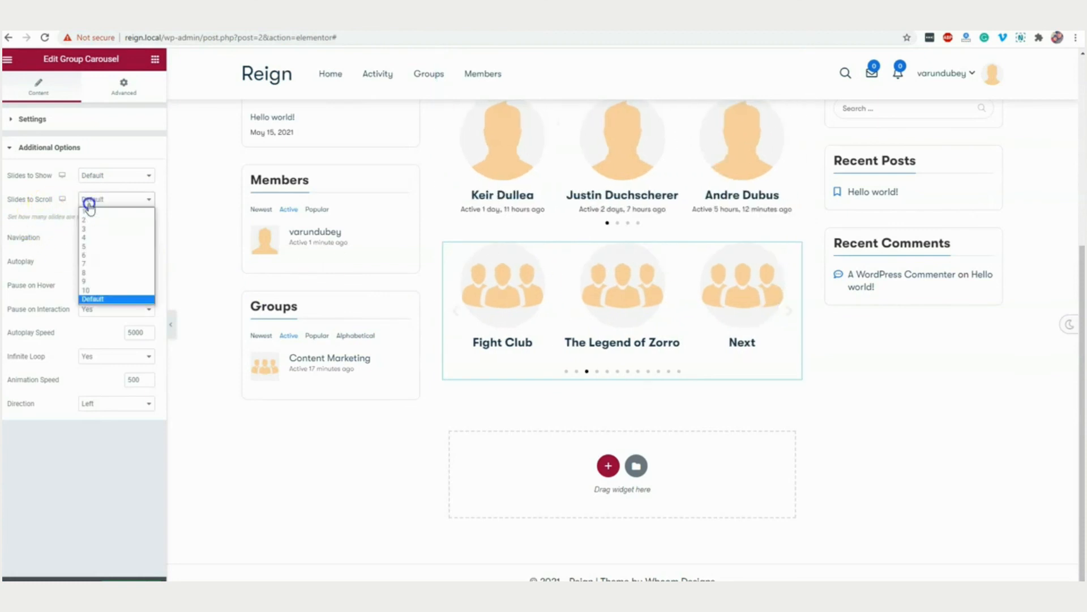
click(100, 257)
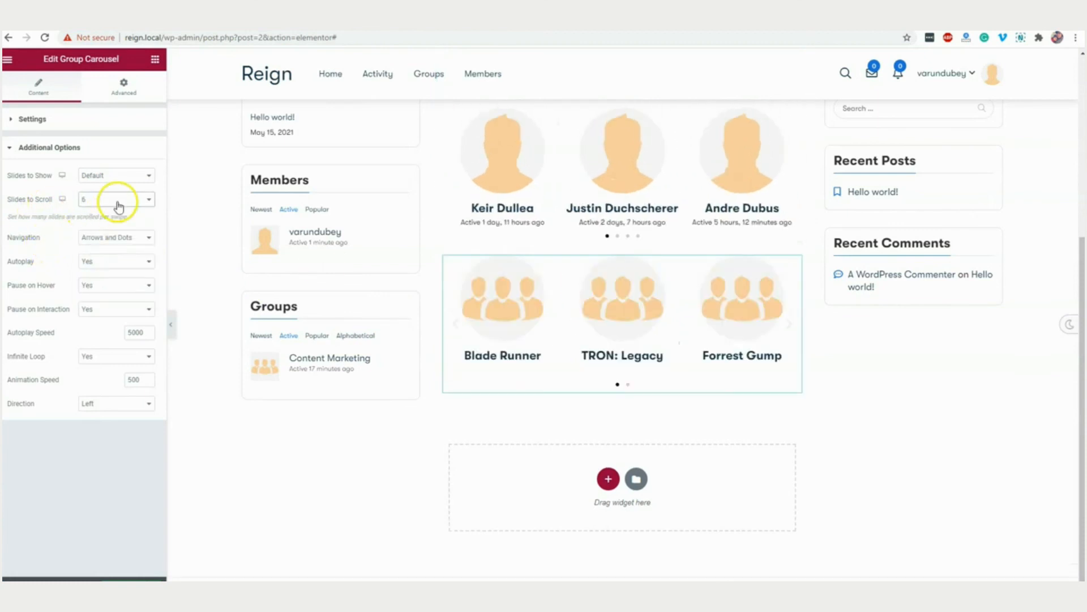
Set the Members Carousel's Slides to Scroll to 4
click(614, 184)
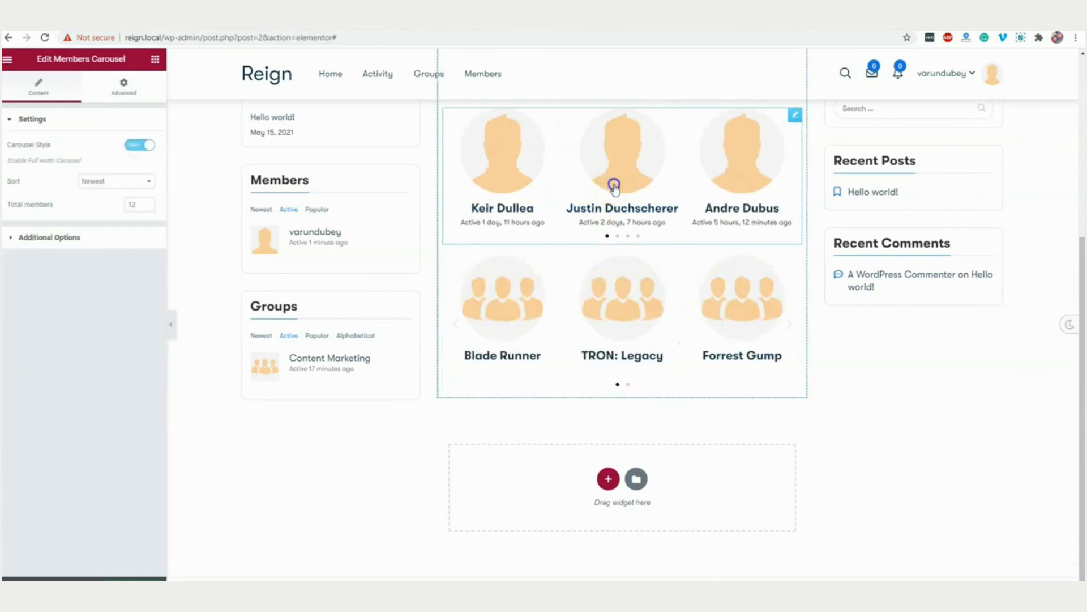
click(93, 237)
click(101, 200)
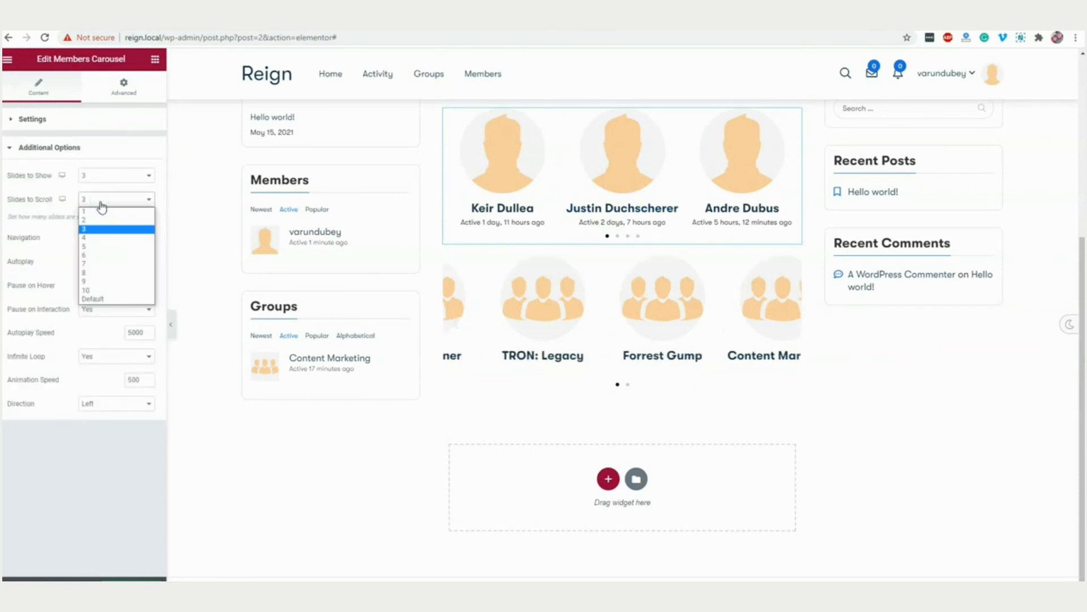
click(91, 237)
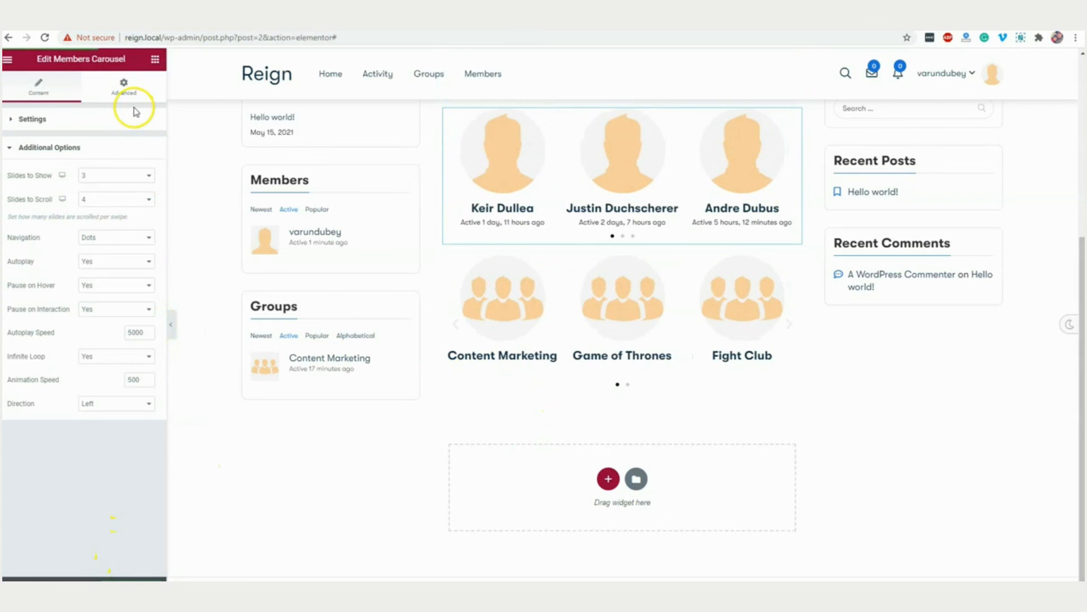
Add a Members Grid element from the Wbcom Elements directly below the Group Carousel
click(154, 59)
scroll(73, 305, down, 5)
scroll(80, 357, down, 10)
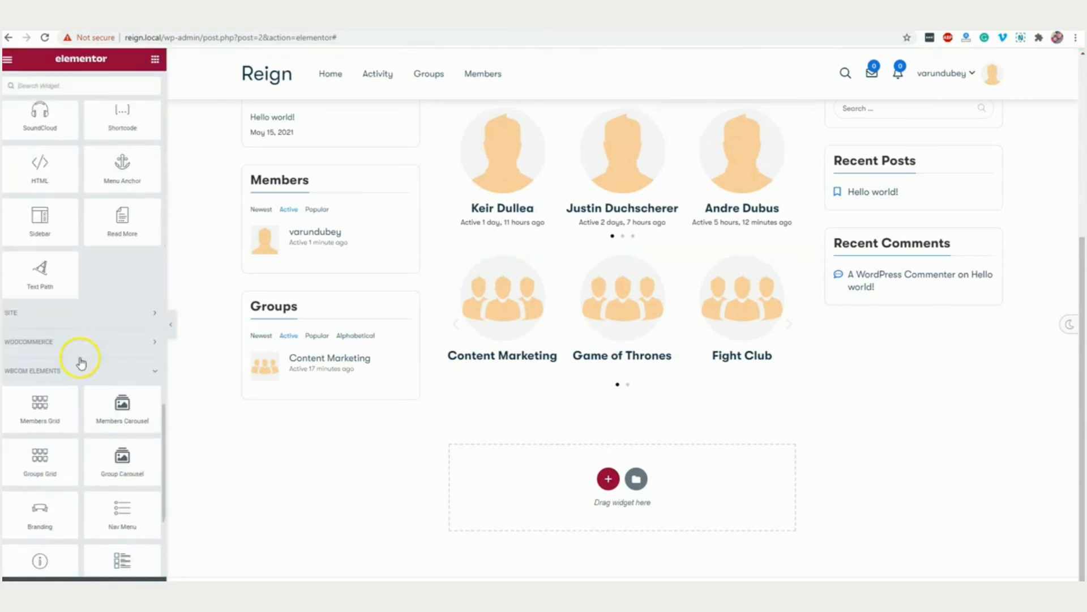
drag(39, 176, 612, 388)
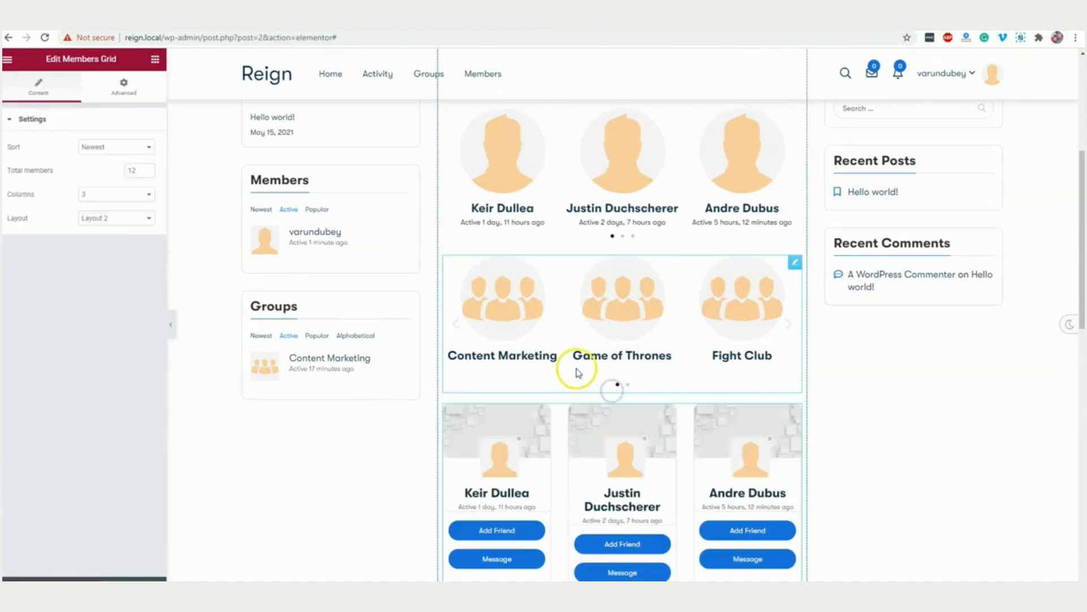
scroll(567, 391, down, 4)
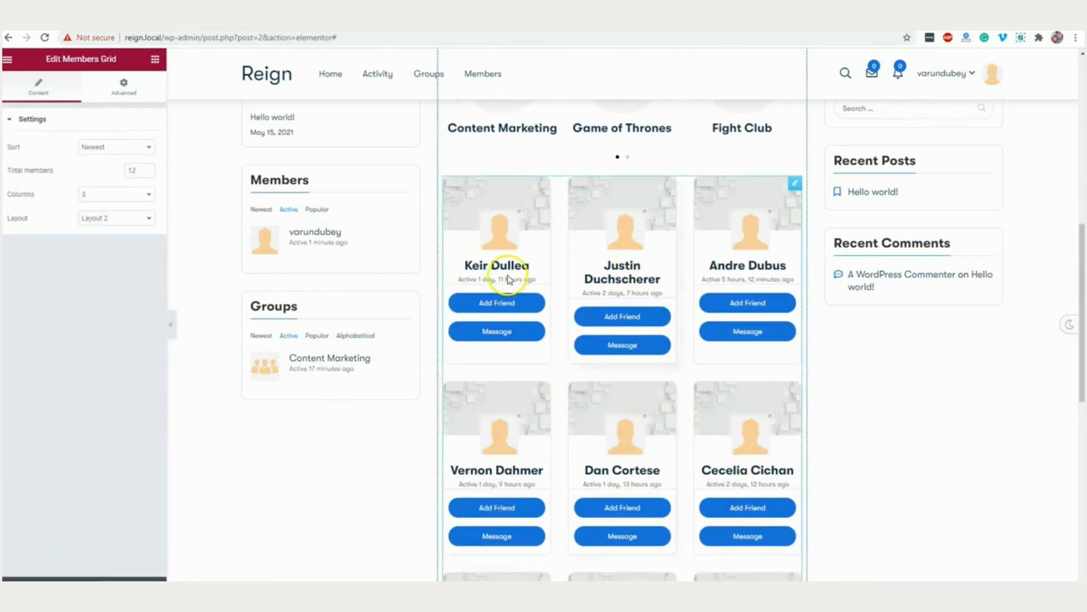
Try Layout 1 and another layout on the Members Grid, settle on Layout 4 and review the resulting member cards
click(97, 218)
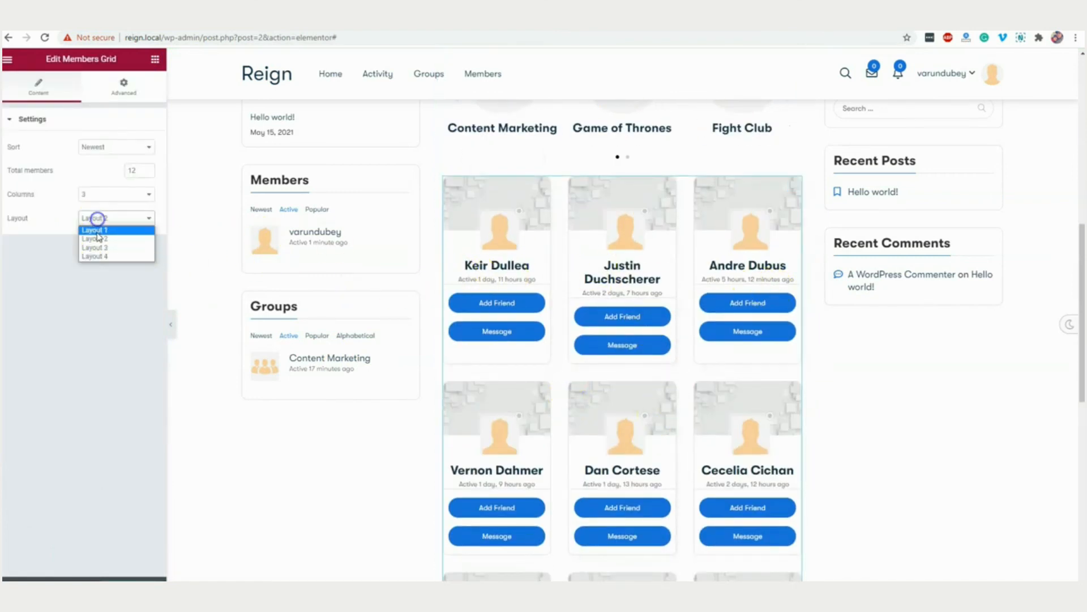
click(94, 230)
click(103, 221)
click(108, 243)
click(110, 220)
click(109, 253)
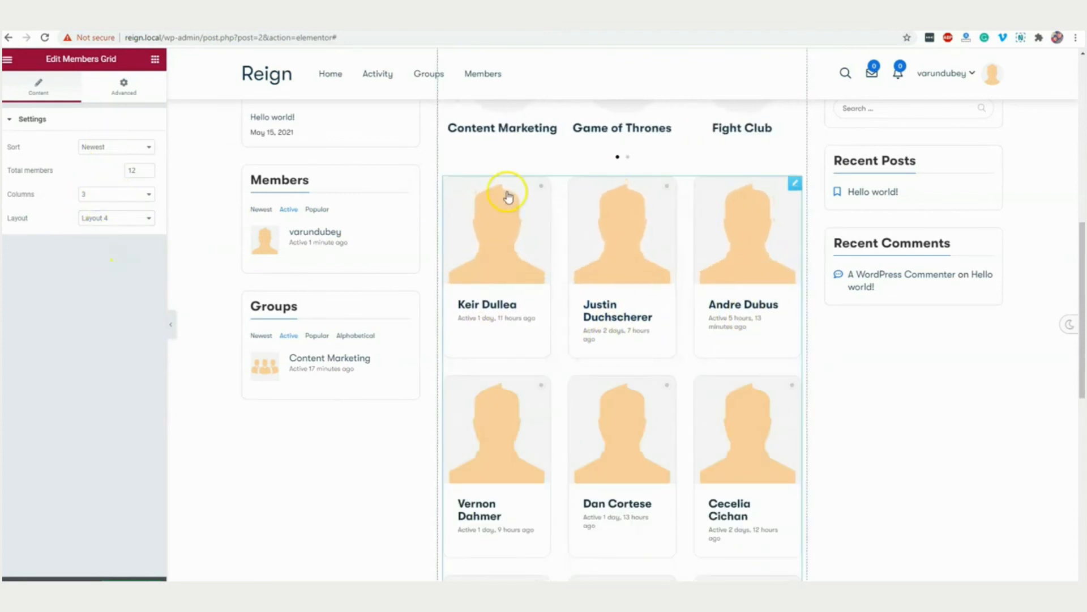
scroll(544, 243, down, 5)
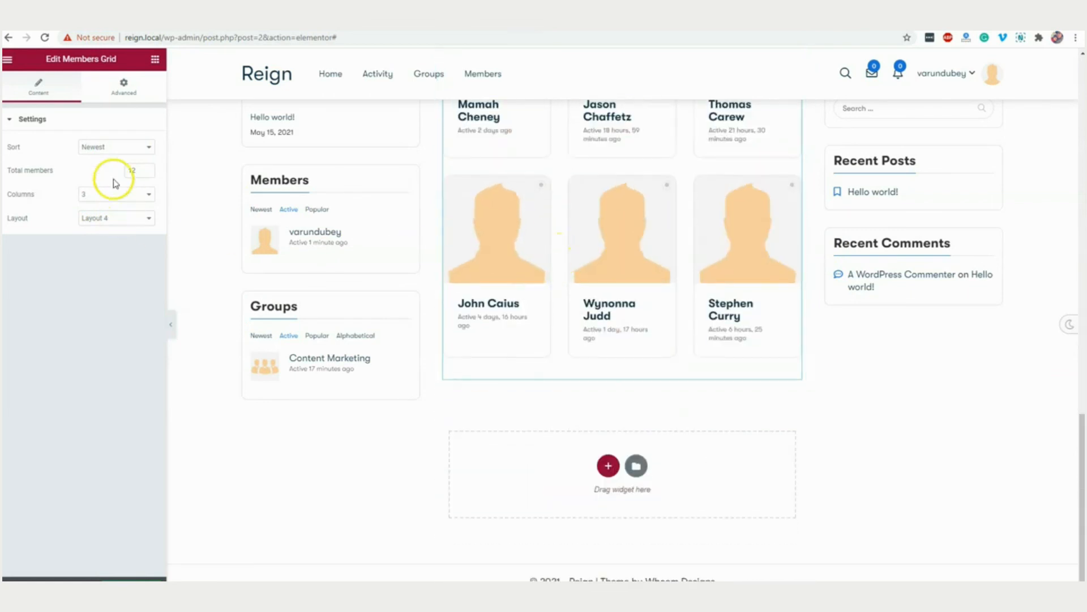
Examine the Members Grid's Advanced settings and its available column options
click(128, 86)
click(155, 60)
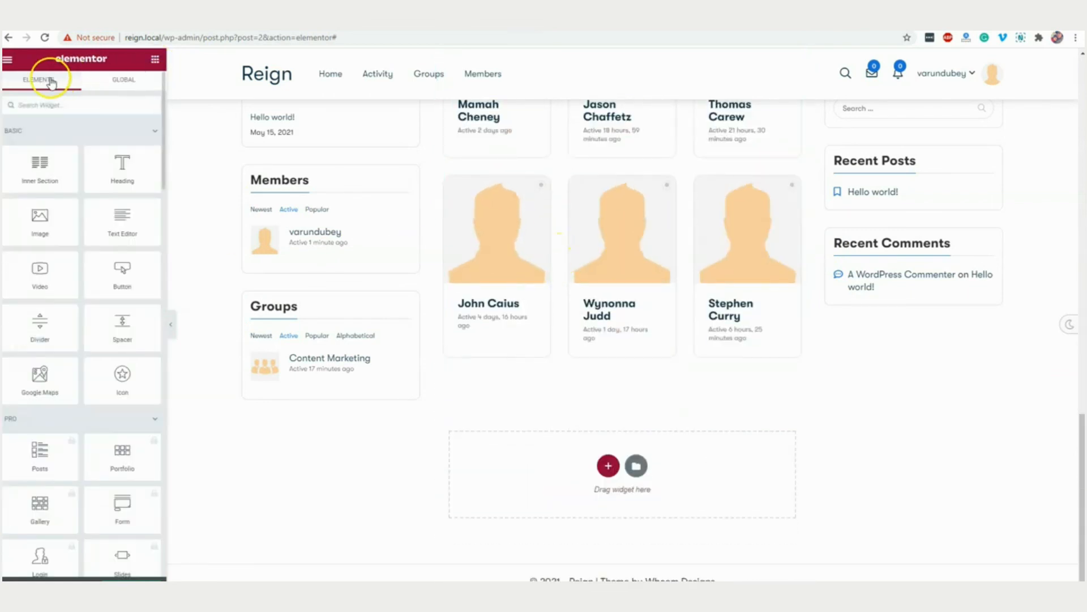
click(643, 253)
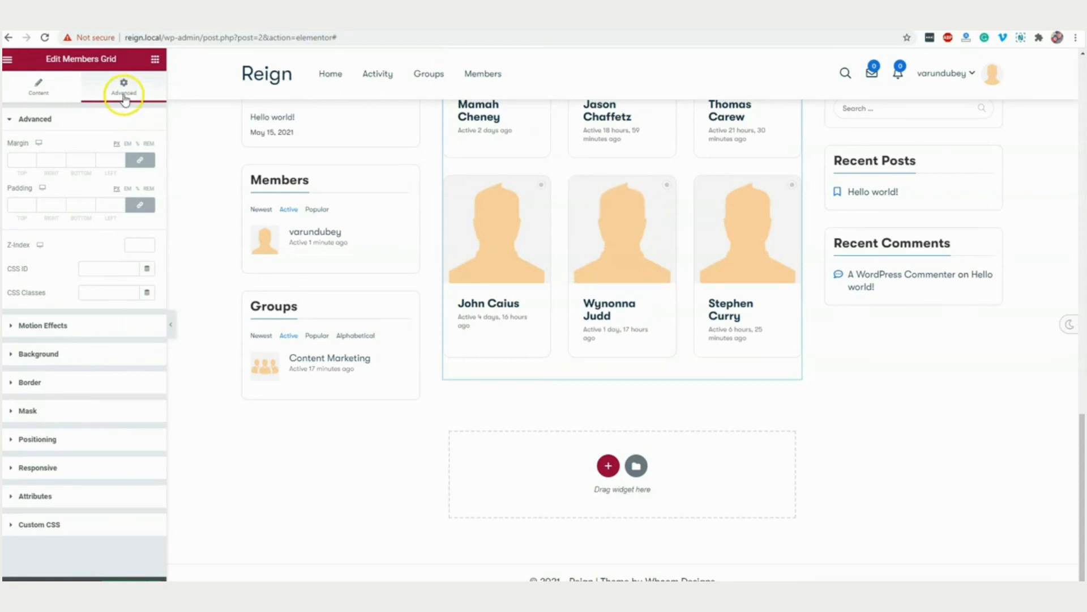
click(35, 120)
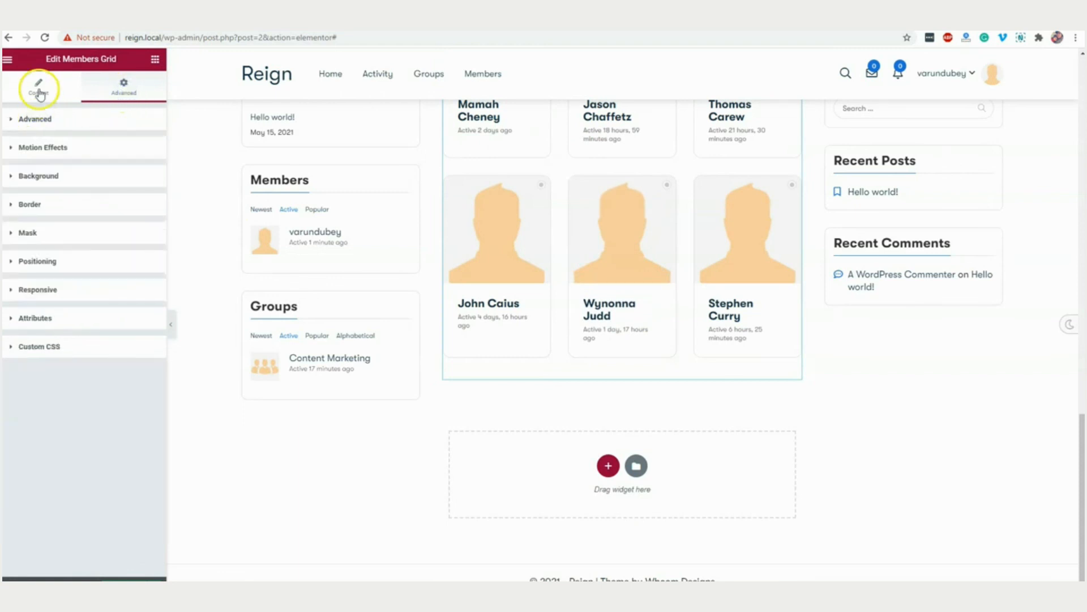
click(39, 91)
click(93, 196)
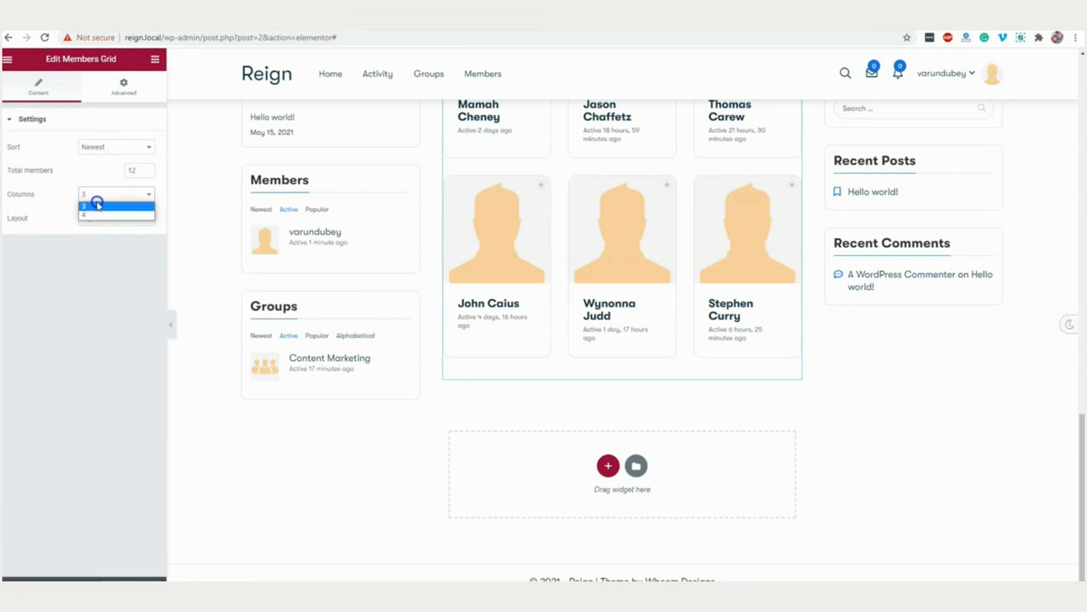
click(41, 250)
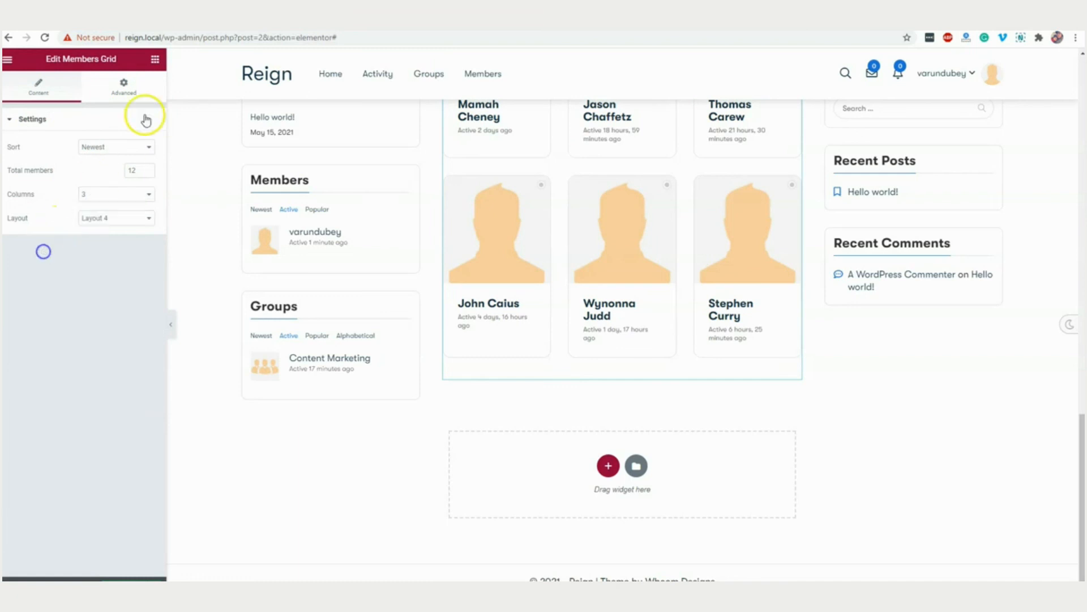
Add a Groups Grid element from the Wbcom Elements directly below the Members Grid
click(154, 59)
scroll(110, 347, down, 10)
scroll(110, 351, down, 10)
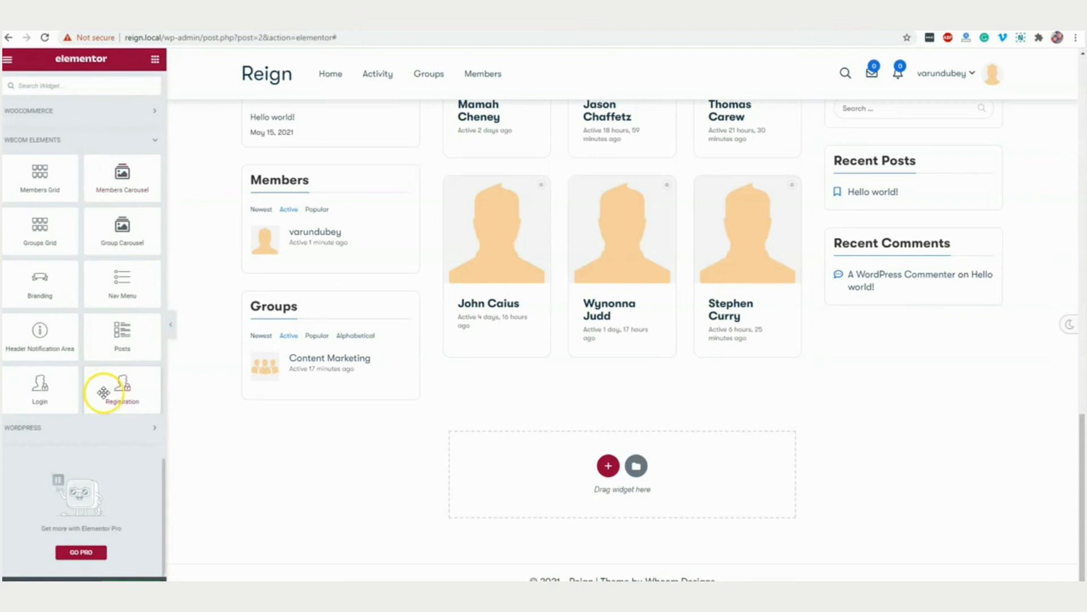
drag(39, 233, 595, 367)
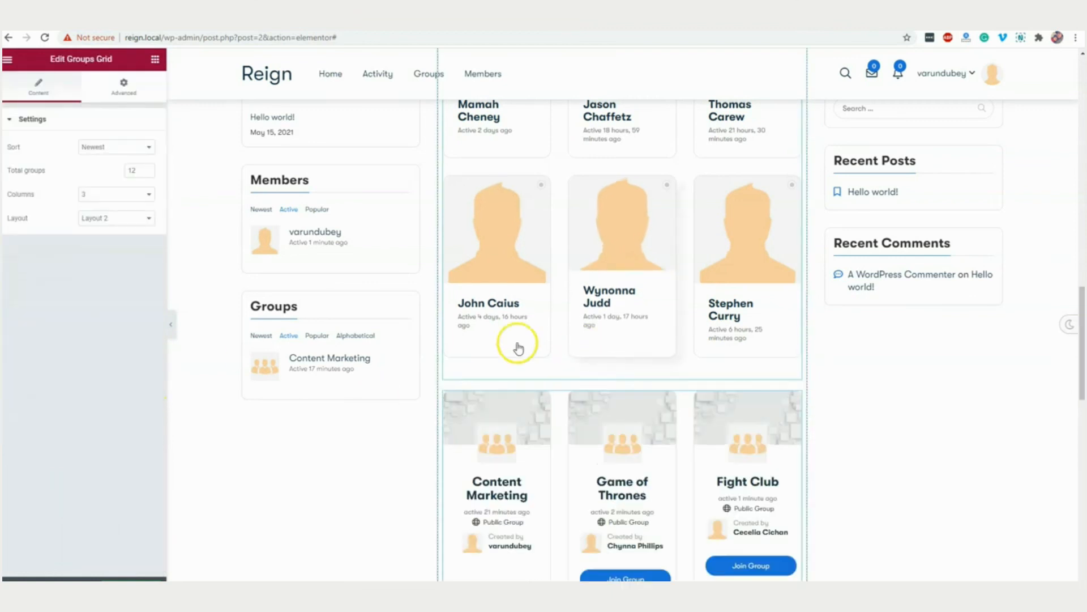
scroll(621, 317, down, 5)
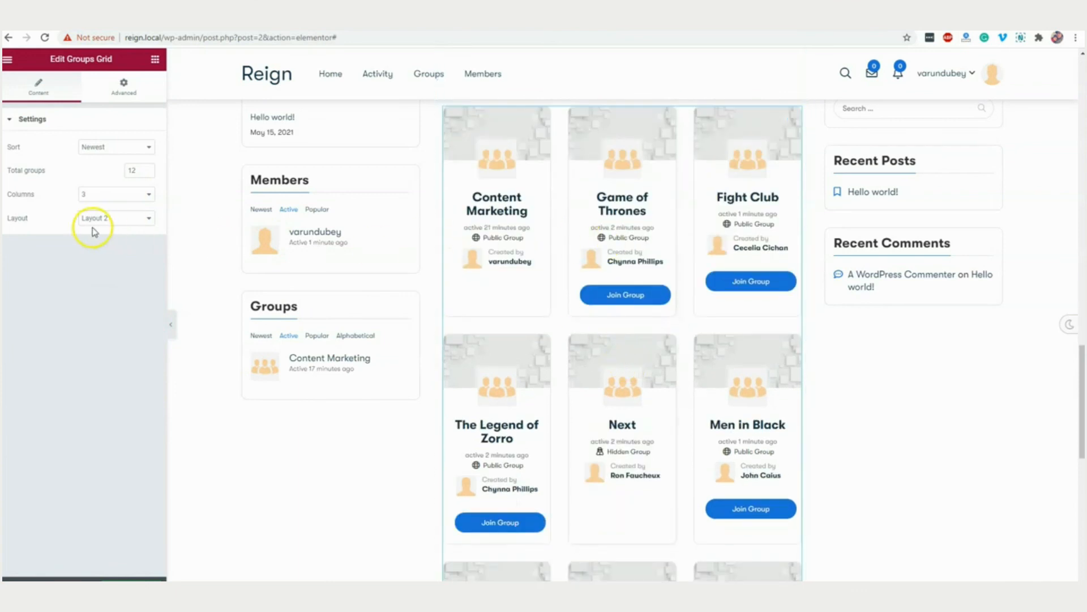
Preview Layouts 1, 2 and 4 on the Groups Grid with 3 columns, and settle on Layout 3
click(110, 219)
click(111, 229)
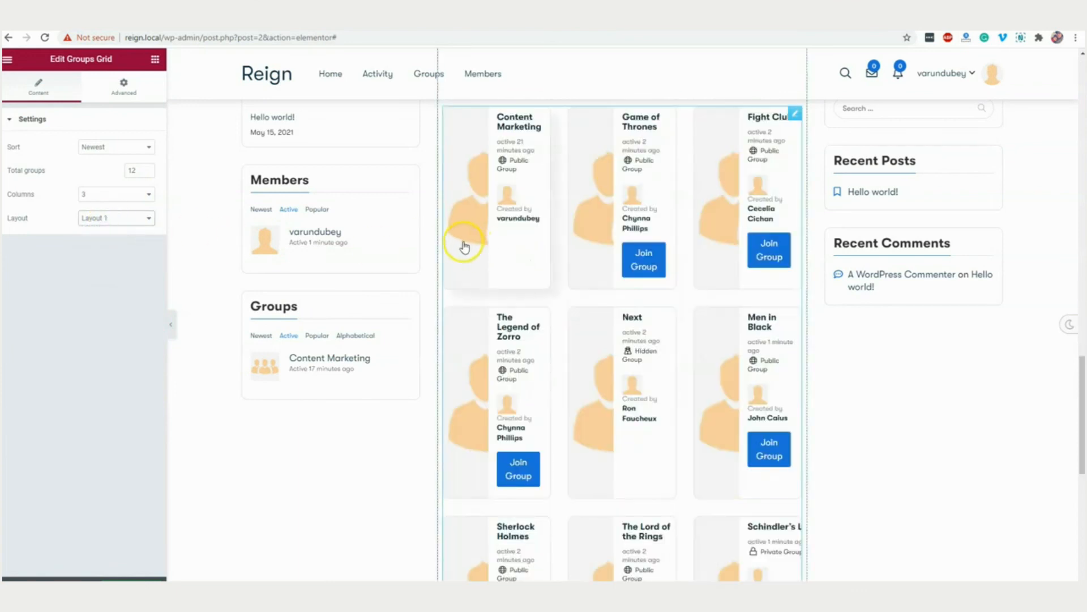
click(100, 194)
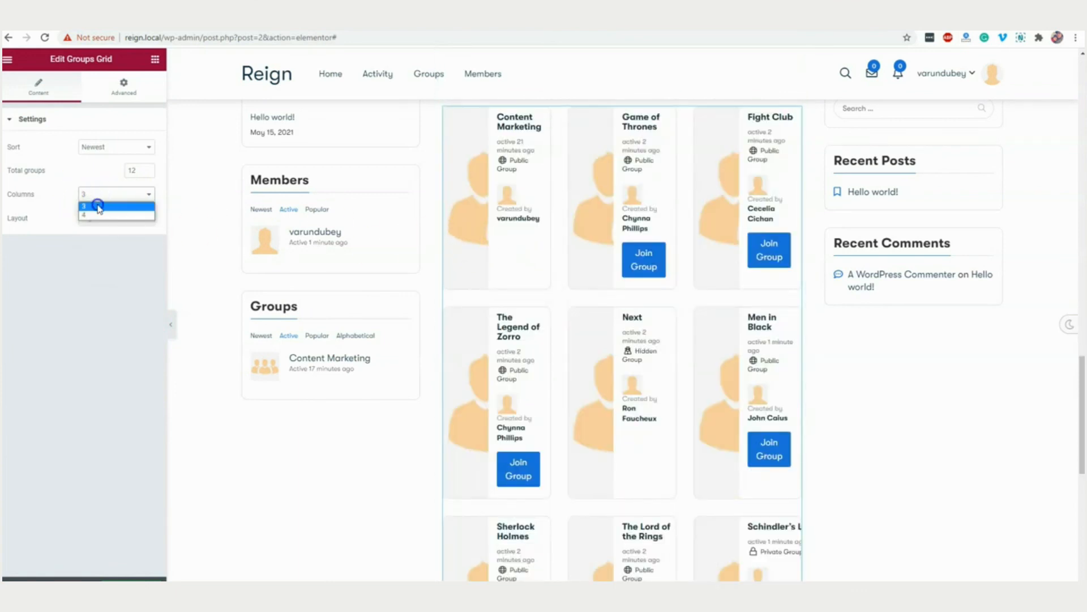
click(98, 206)
click(99, 218)
click(99, 242)
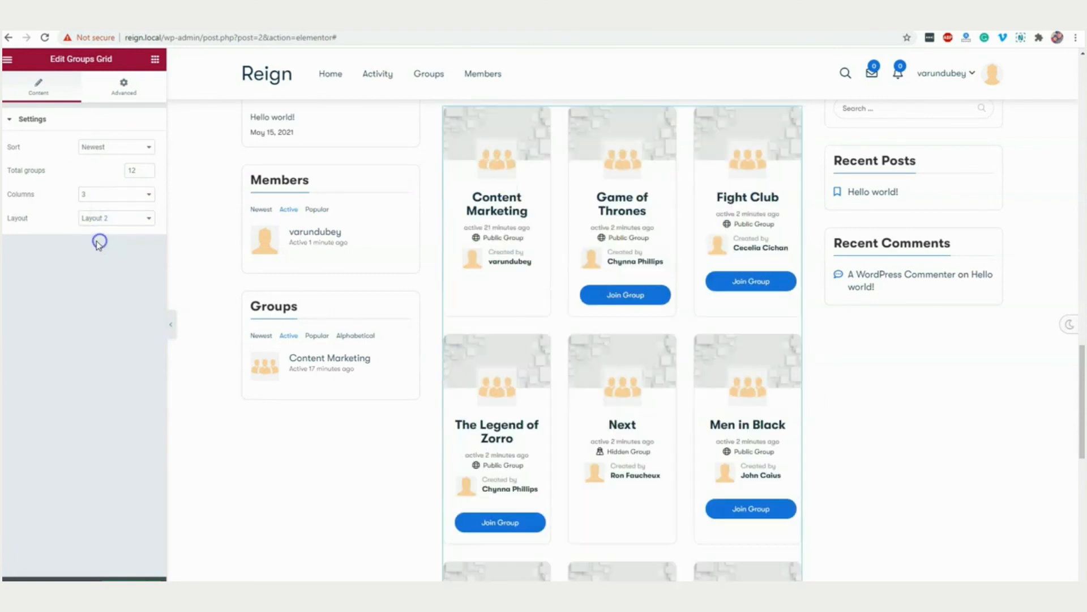
click(96, 218)
click(90, 255)
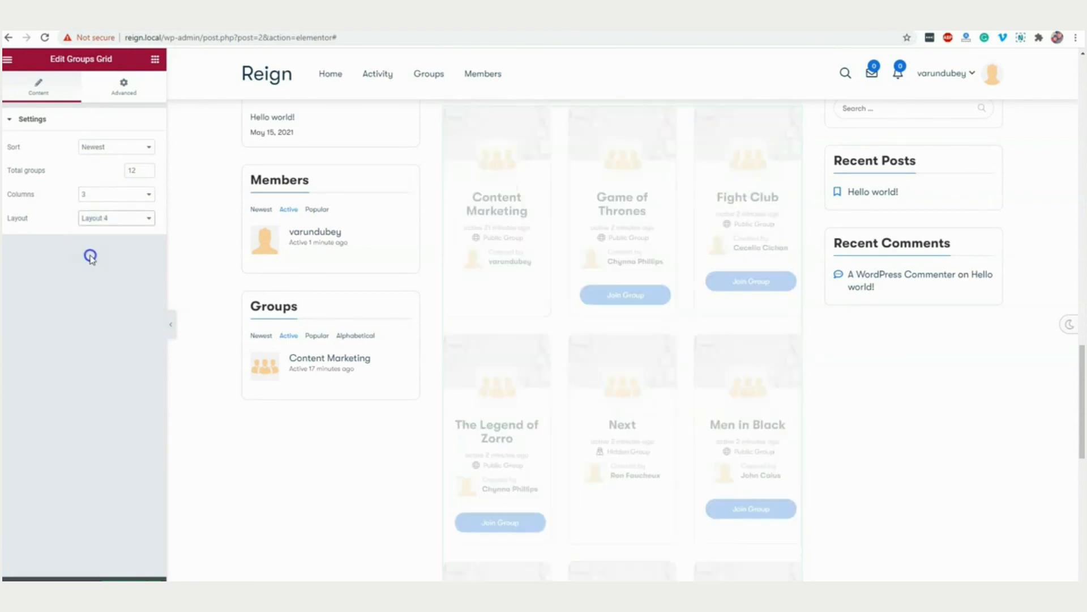
click(117, 218)
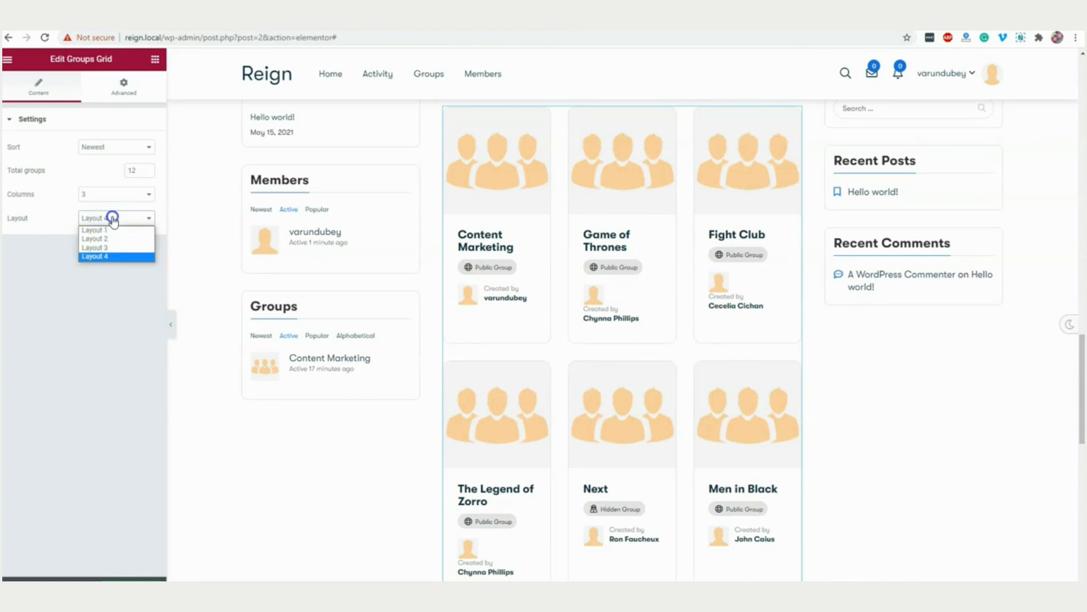
click(97, 248)
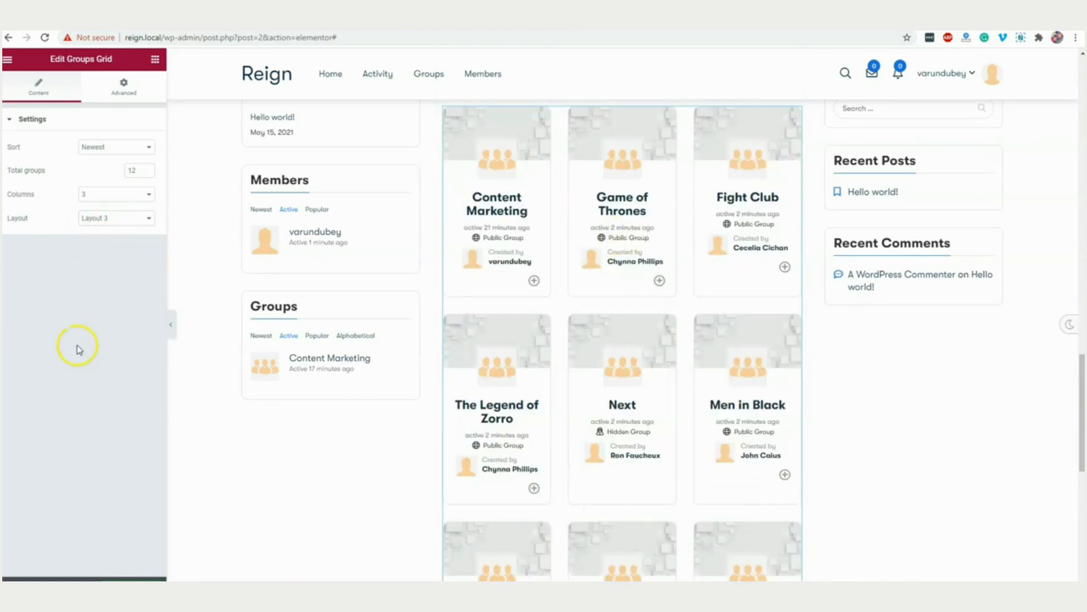
Check the Groups Grid's Sort options and review the added carousels and grids up to the Sample Page title
scroll(662, 275, up, 10)
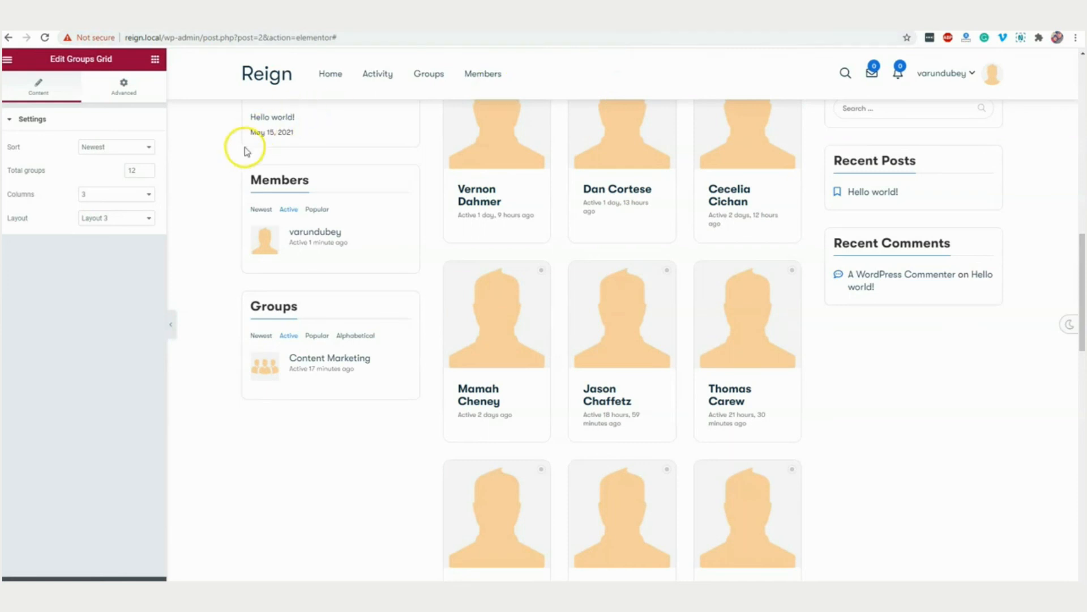
click(119, 149)
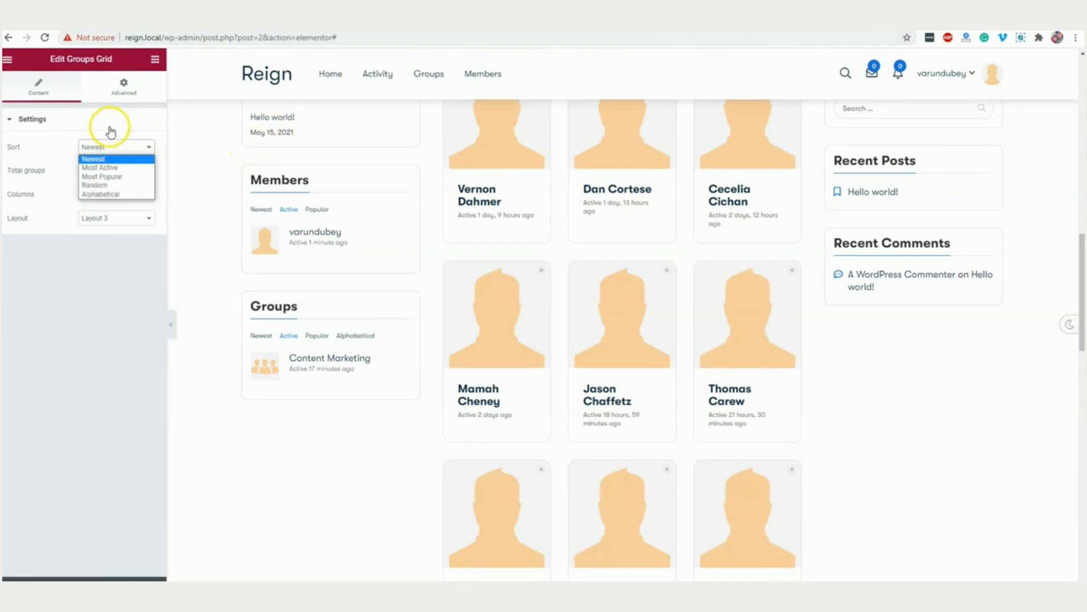
click(40, 278)
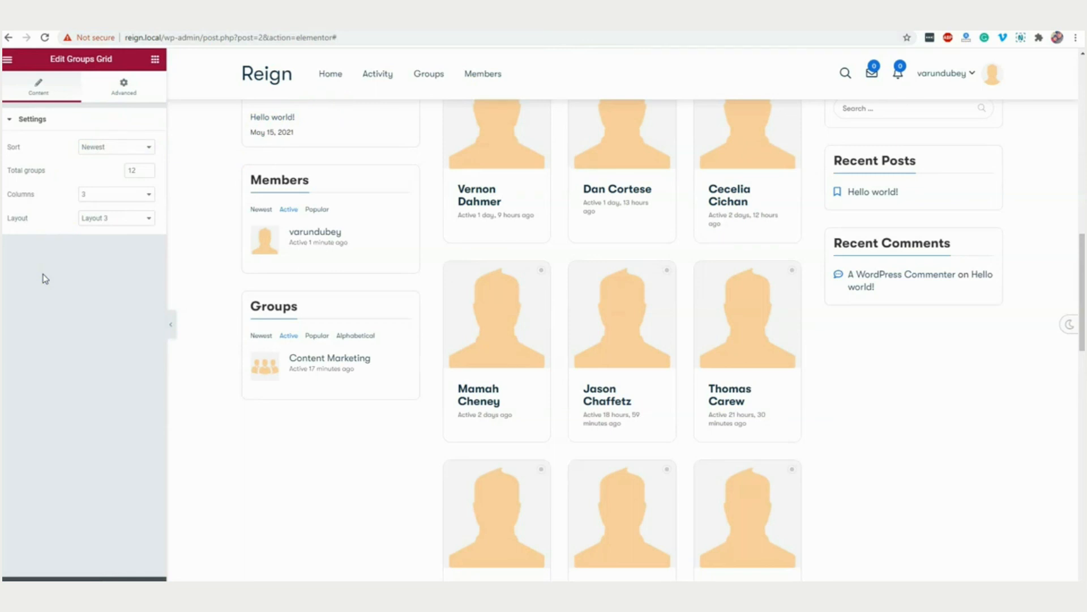
click(373, 195)
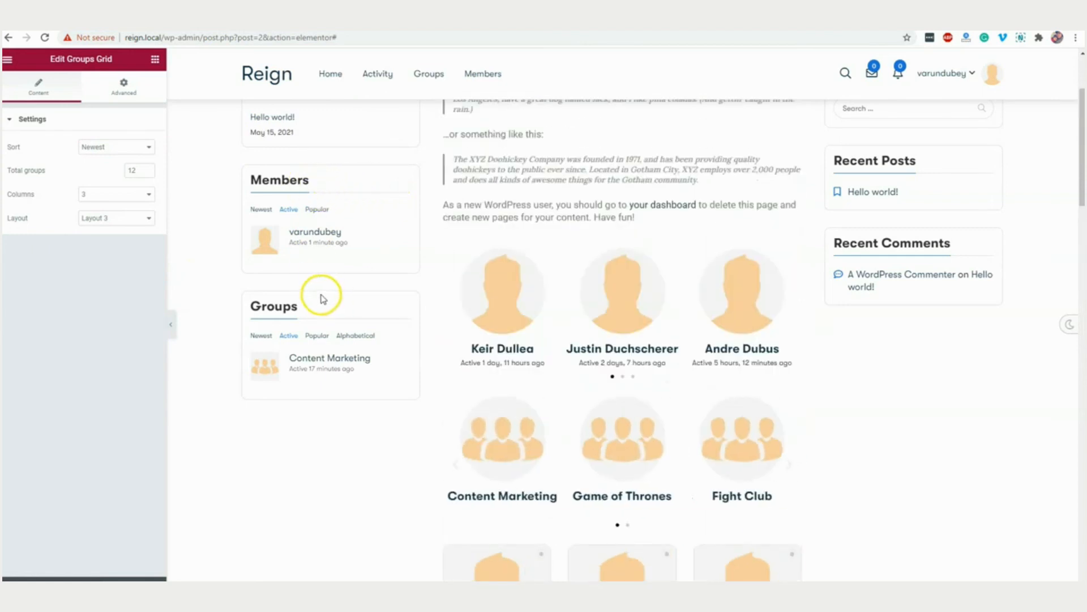
scroll(728, 294, up, 3)
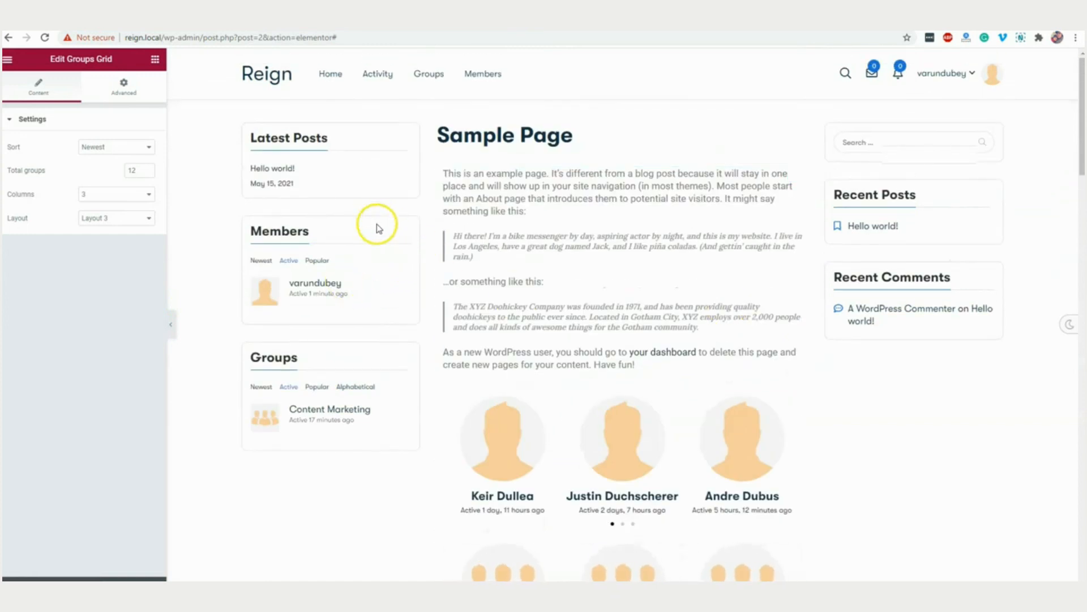